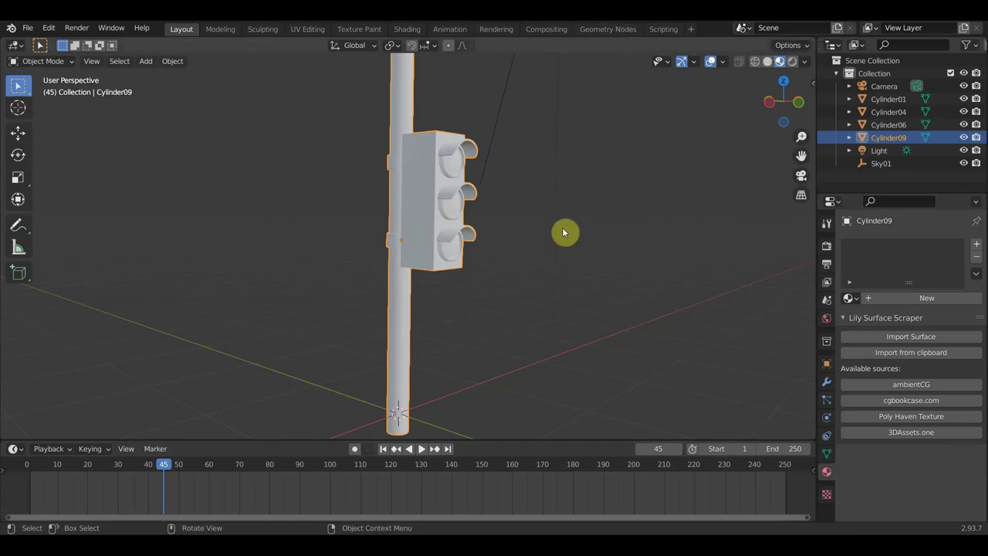
# Select Cylinder09 and give it a new material with base colour darkened to about 0.1 grey
pyautogui.moveTo(562, 232)
pyautogui.mouseDown(button='middle')
pyautogui.moveTo(492, 236)
pyautogui.moveTo(481, 225)
pyautogui.moveTo(532, 221)
pyautogui.mouseUp(button='middle')
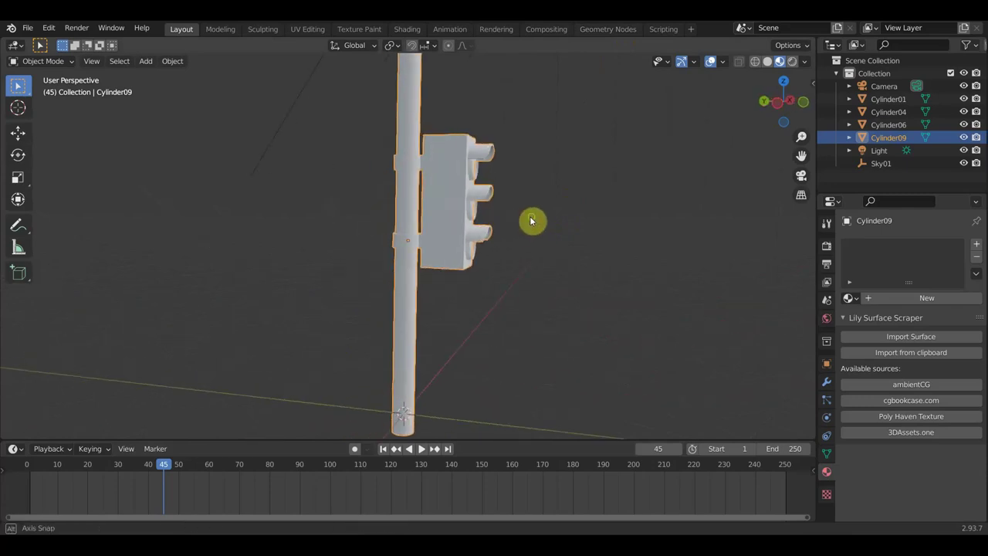
pyautogui.click(445, 206)
pyautogui.click(442, 162)
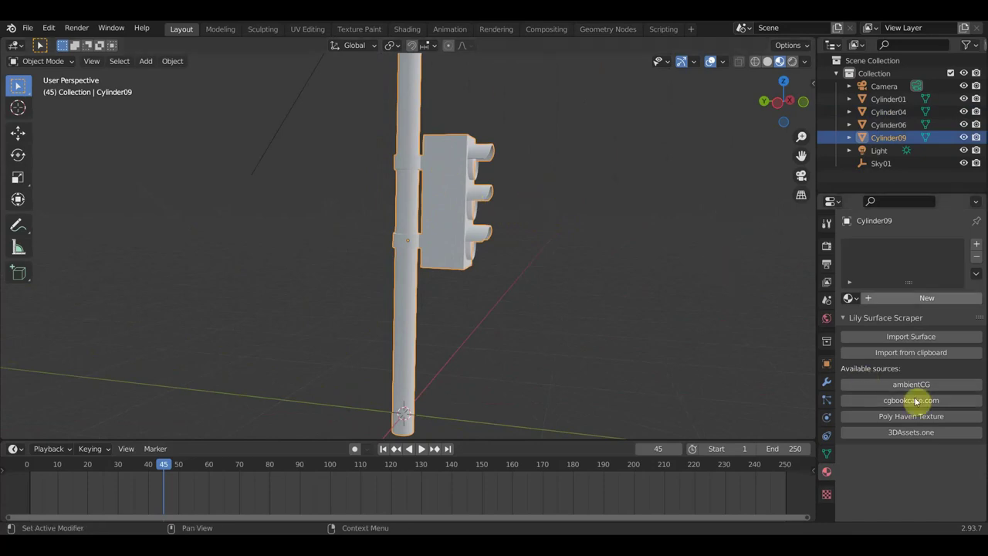
pyautogui.click(914, 297)
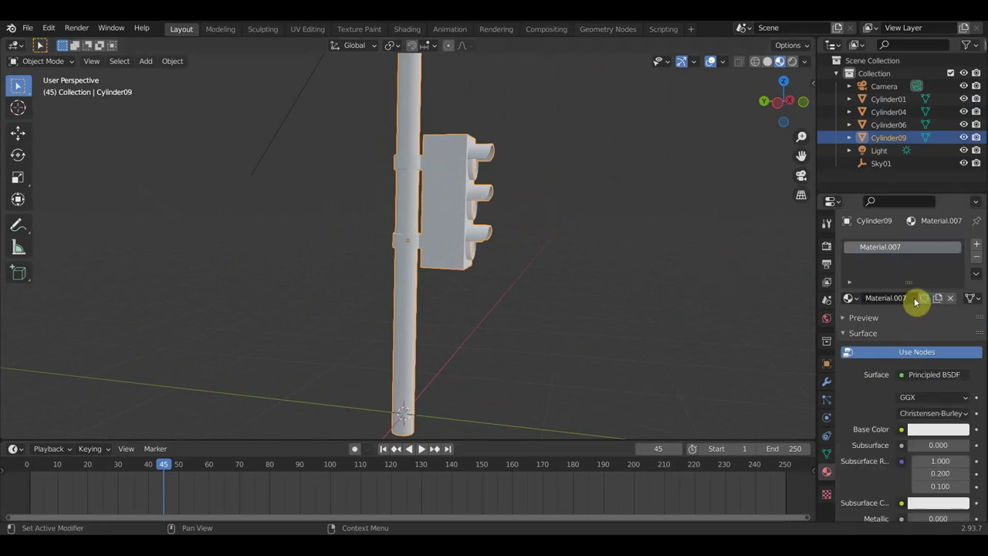
pyautogui.click(943, 432)
pyautogui.moveTo(960, 254)
pyautogui.mouseDown()
pyautogui.moveTo(959, 307)
pyautogui.moveTo(959, 291)
pyautogui.mouseUp()
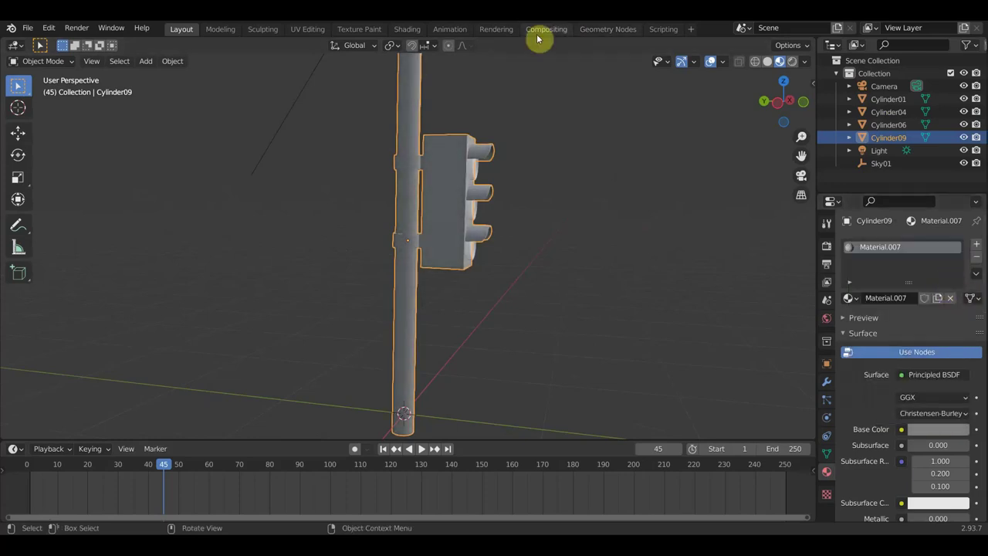
# In the Shading workspace, set Metallic 0.833, Specular 0.747 and Roughness 0.547 on the Principled BSDF
pyautogui.click(409, 30)
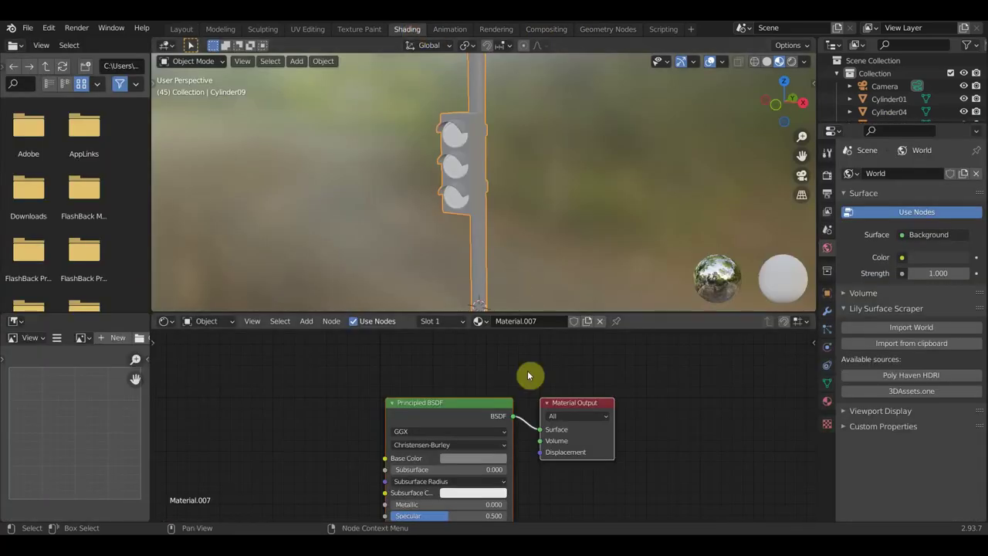
pyautogui.scroll(-2, 563, 479)
pyautogui.scroll(1, 566, 456)
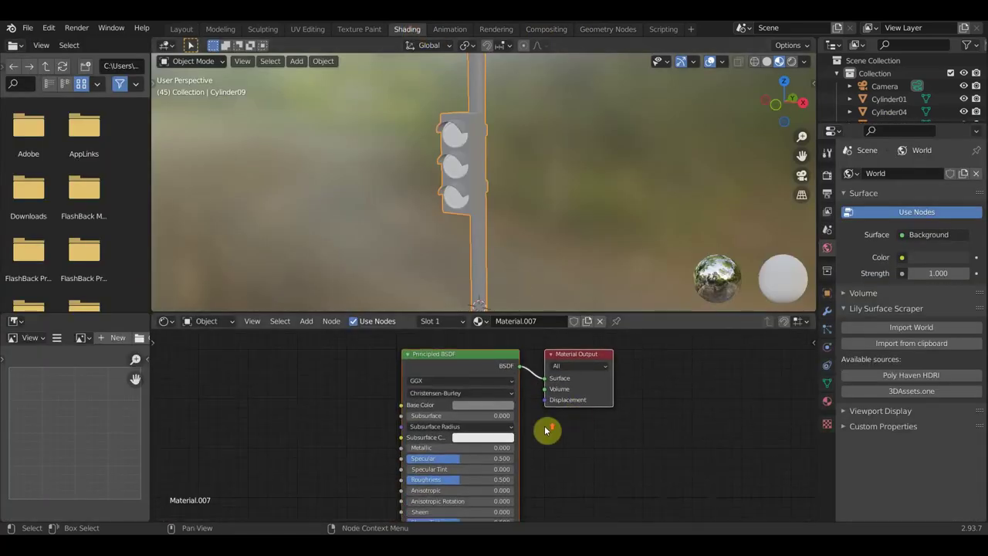
pyautogui.scroll(2, 546, 430)
pyautogui.moveTo(392, 459); pyautogui.dragTo(433, 458)
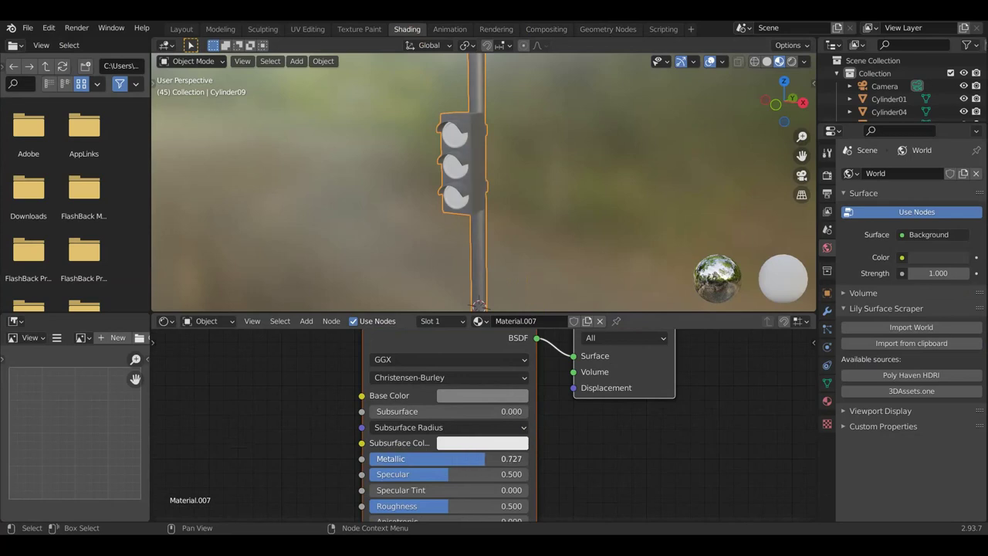
pyautogui.moveTo(480, 459); pyautogui.dragTo(508, 459)
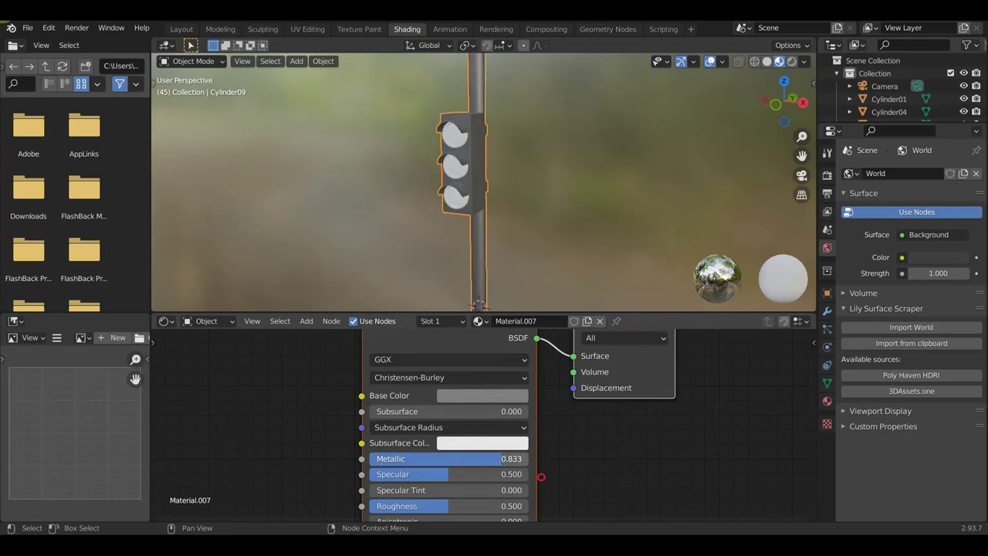
pyautogui.moveTo(453, 475); pyautogui.dragTo(473, 474)
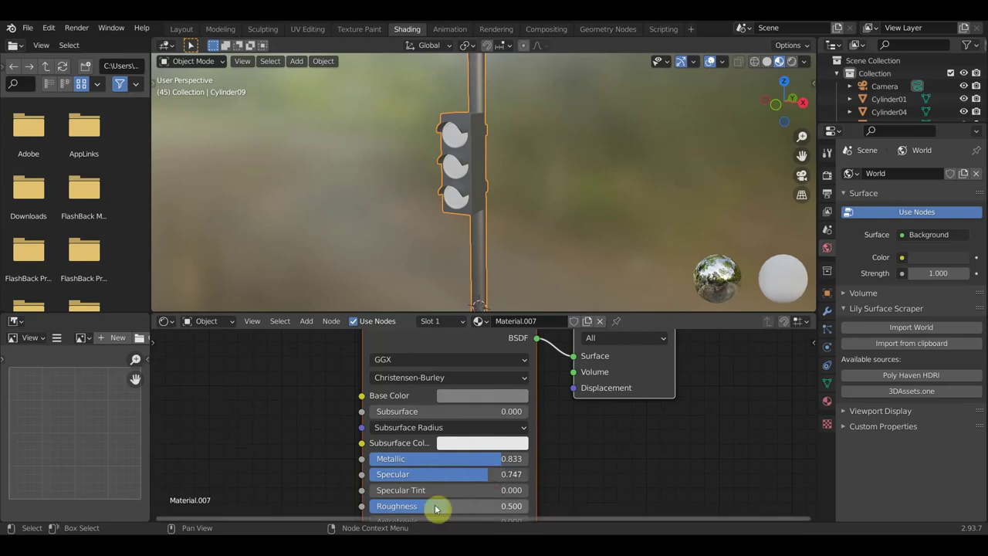
pyautogui.moveTo(437, 506)
pyautogui.mouseDown()
pyautogui.moveTo(482, 506)
pyautogui.moveTo(458, 505)
pyautogui.mouseUp()
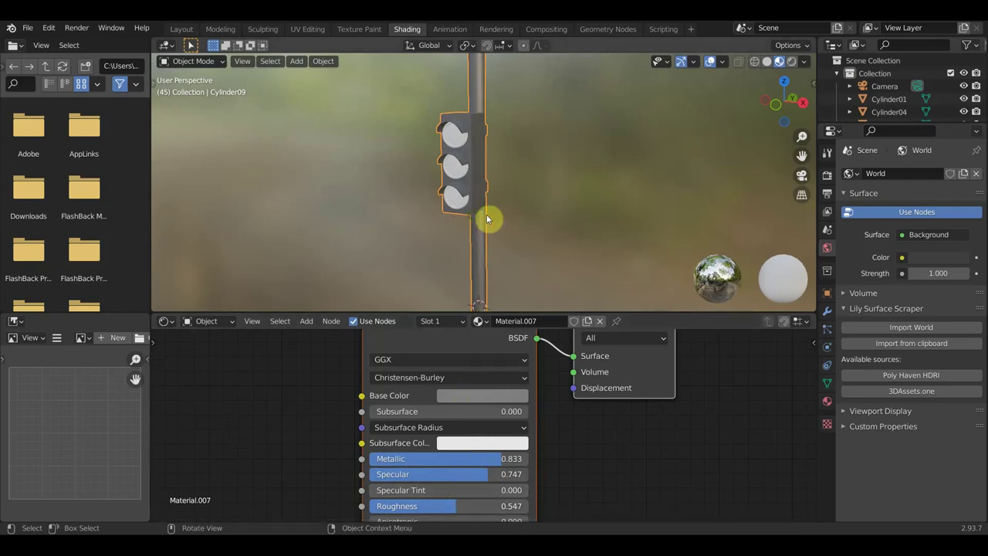
# Return to the Layout workspace with the traffic light's lamps facing the view
pyautogui.moveTo(489, 216); pyautogui.dragTo(524, 216, button='middle')
pyautogui.click(184, 30)
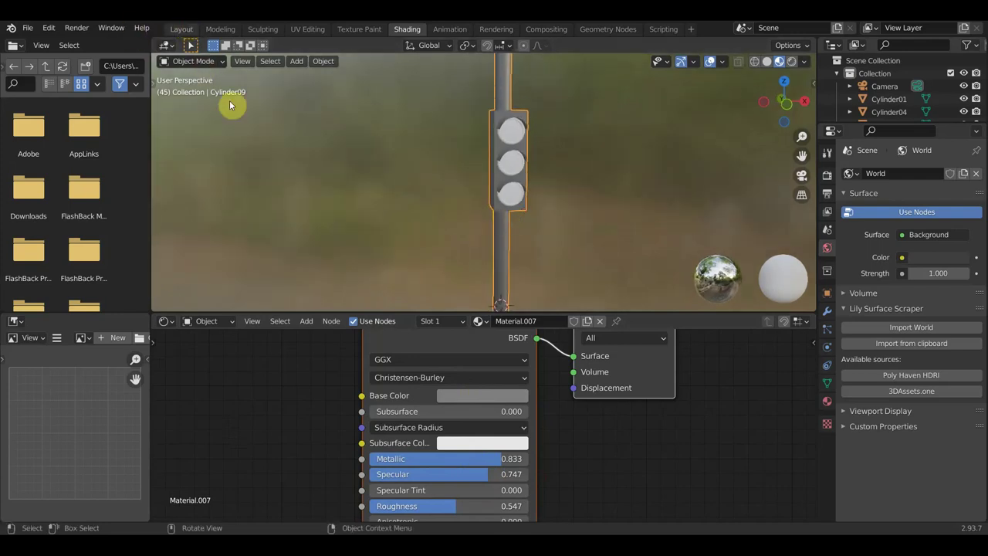
pyautogui.moveTo(501, 315); pyautogui.dragTo(417, 302, button='middle')
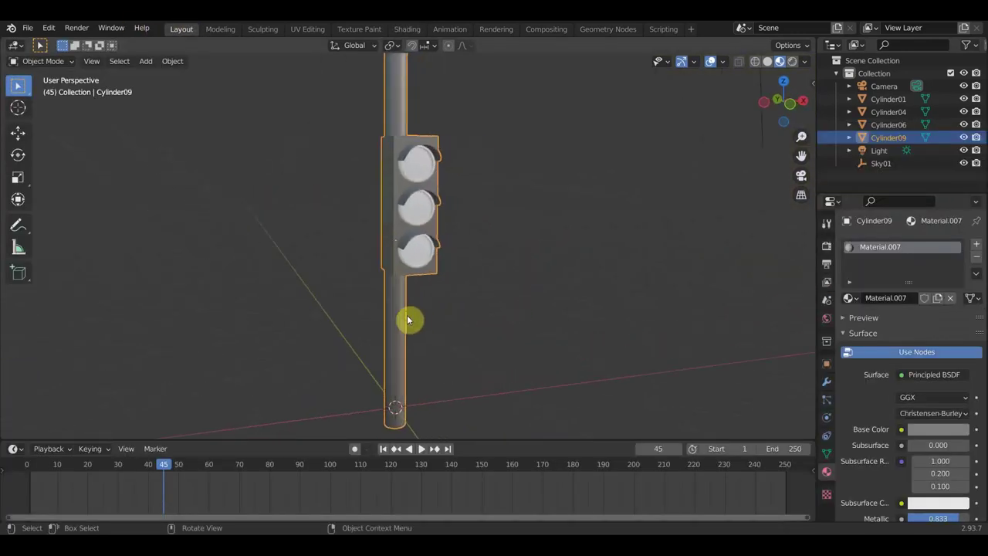
# Zoom in, select the top lamp Cylinder06, and set the current frame to 1
pyautogui.scroll(2, 417, 303)
pyautogui.click(381, 134)
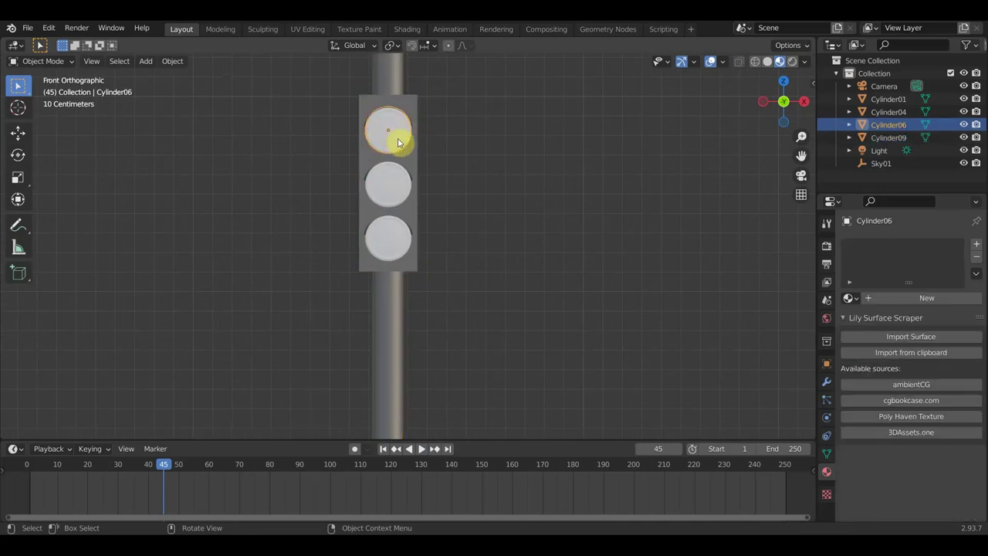
pyautogui.click(31, 473)
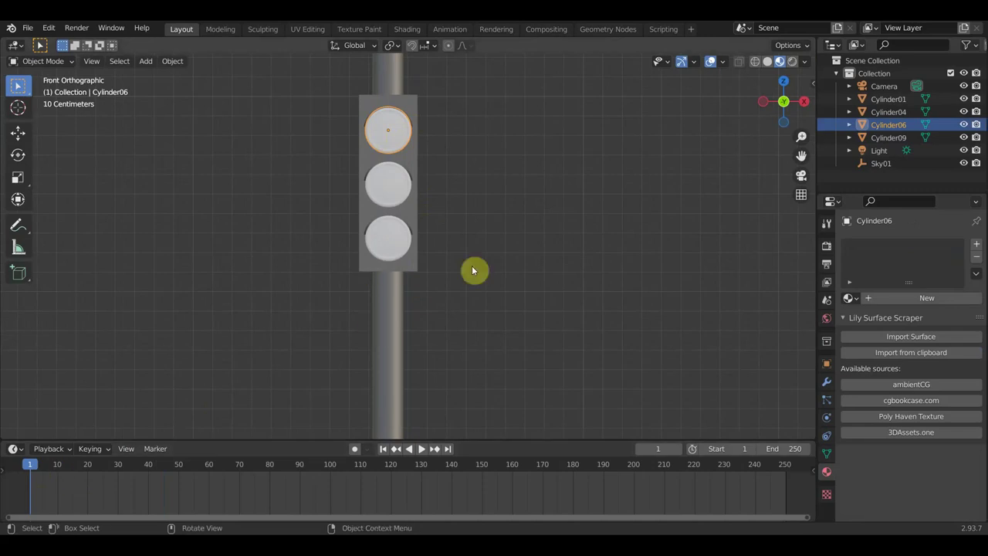
# Give the top lamp a new Emission material with a dim grey colour
pyautogui.click(926, 297)
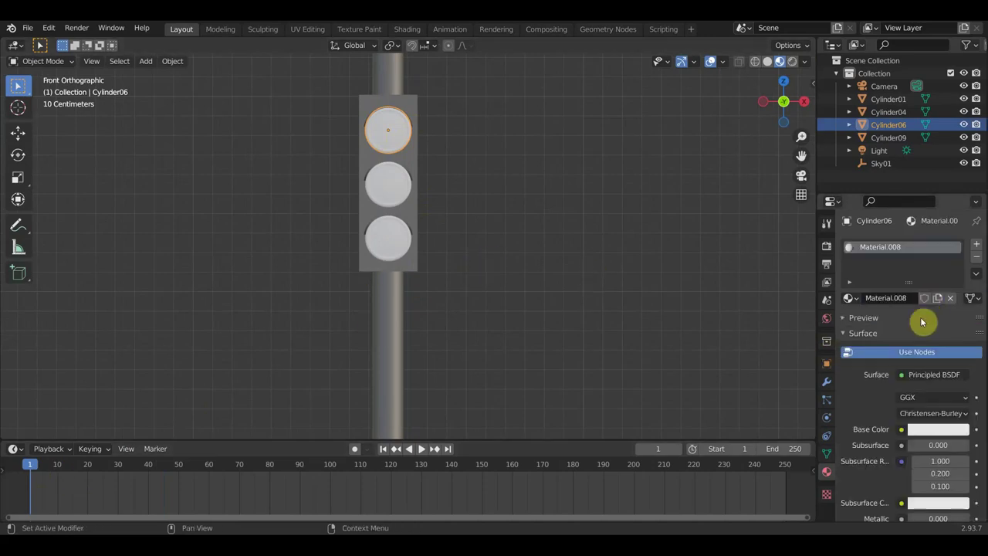
pyautogui.click(926, 374)
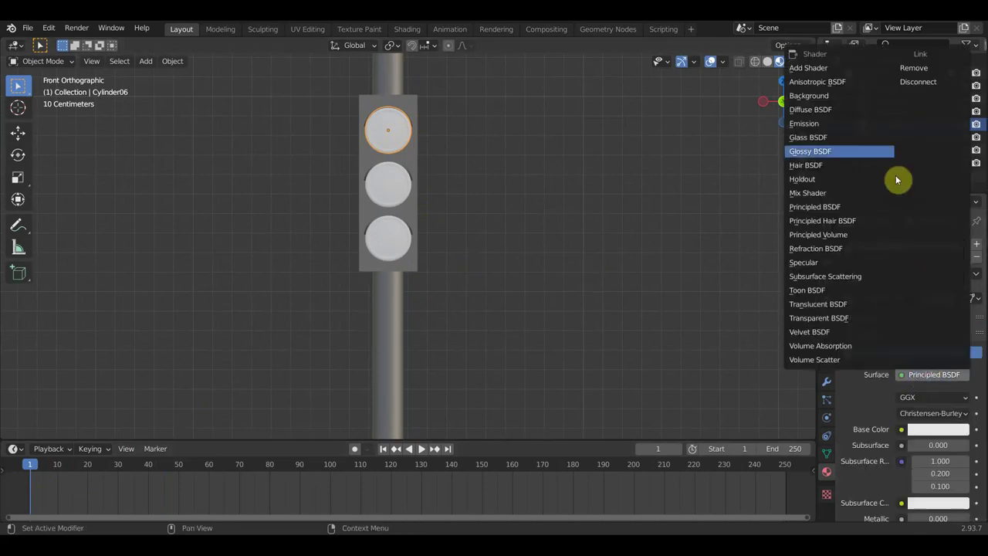
pyautogui.click(811, 123)
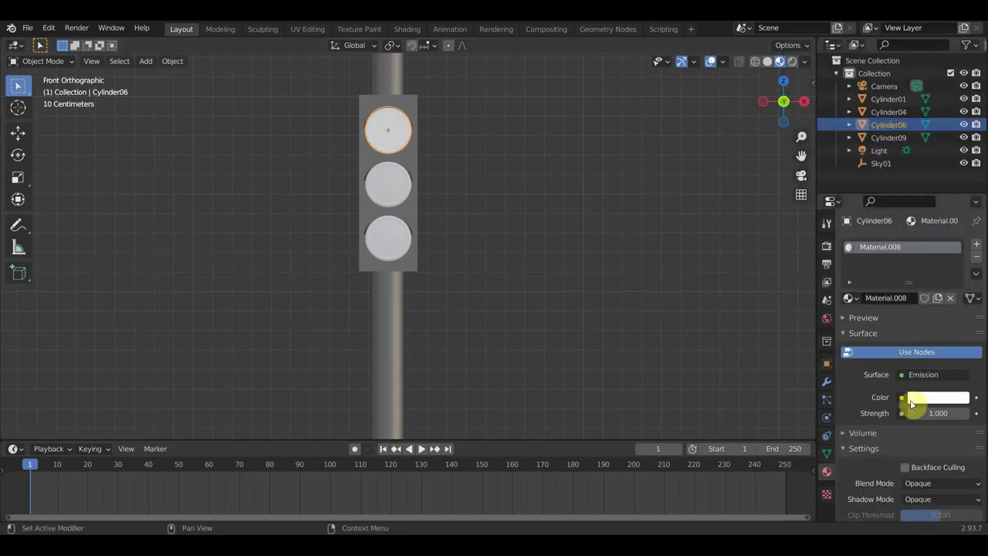
pyautogui.click(955, 403)
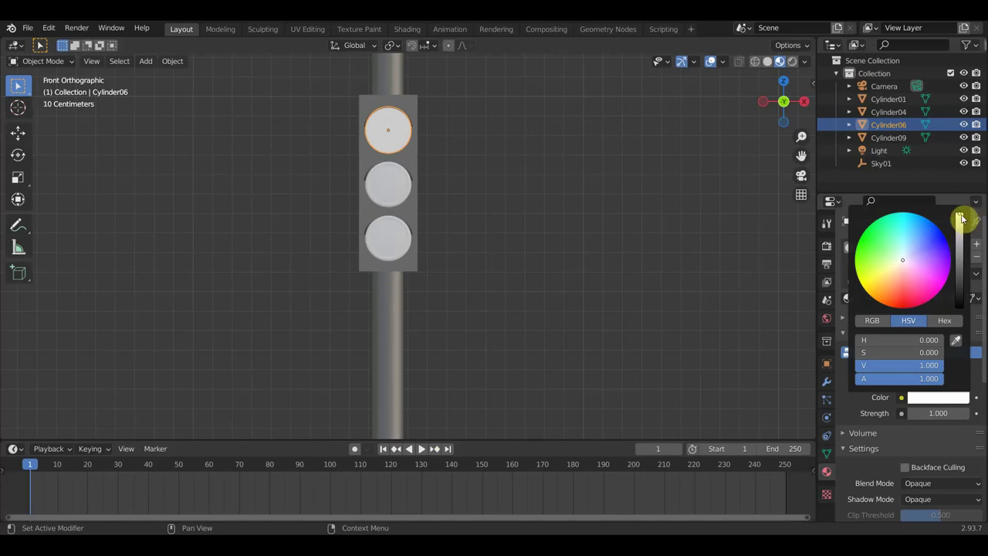
pyautogui.moveTo(961, 219)
pyautogui.mouseDown()
pyautogui.moveTo(960, 291)
pyautogui.moveTo(960, 271)
pyautogui.mouseUp()
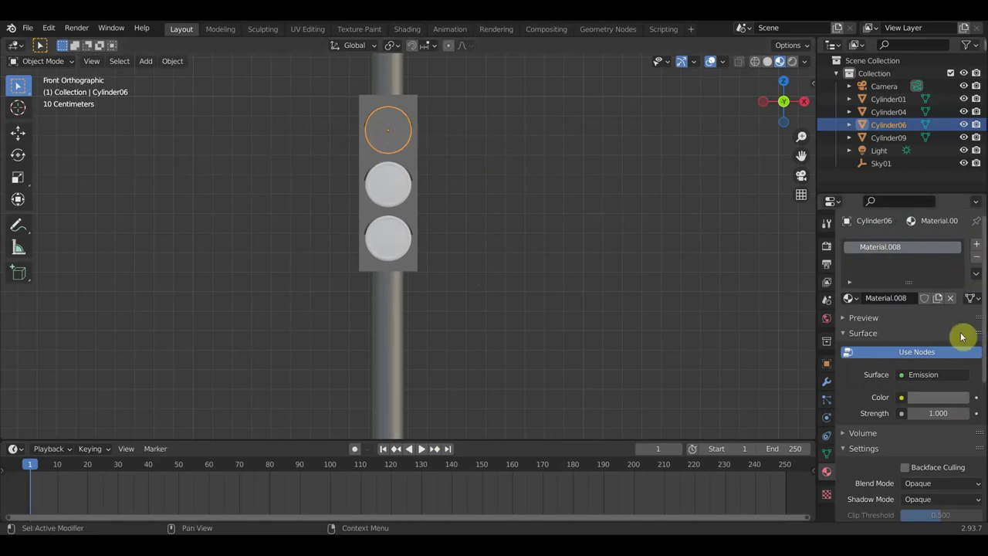
pyautogui.click(964, 398)
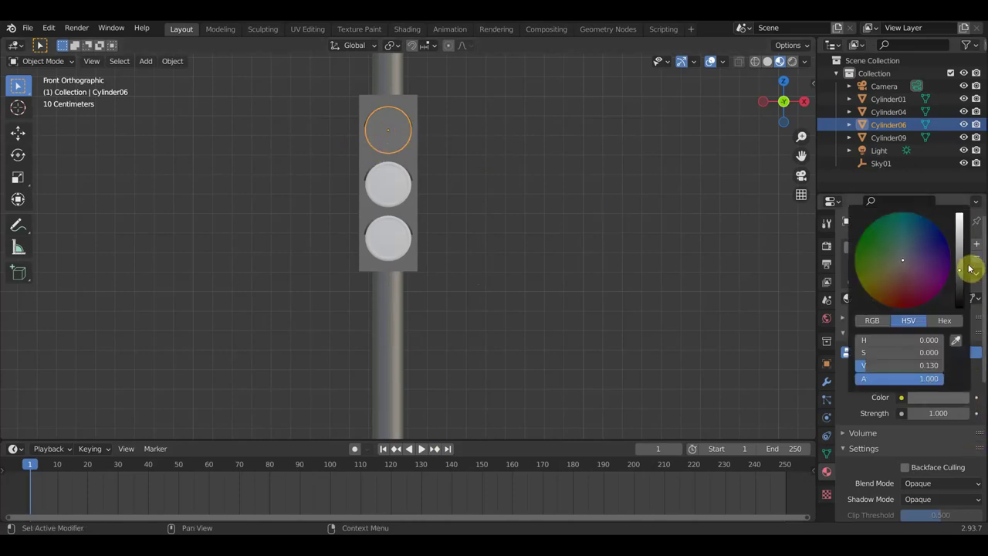
pyautogui.moveTo(964, 272); pyautogui.dragTo(959, 248)
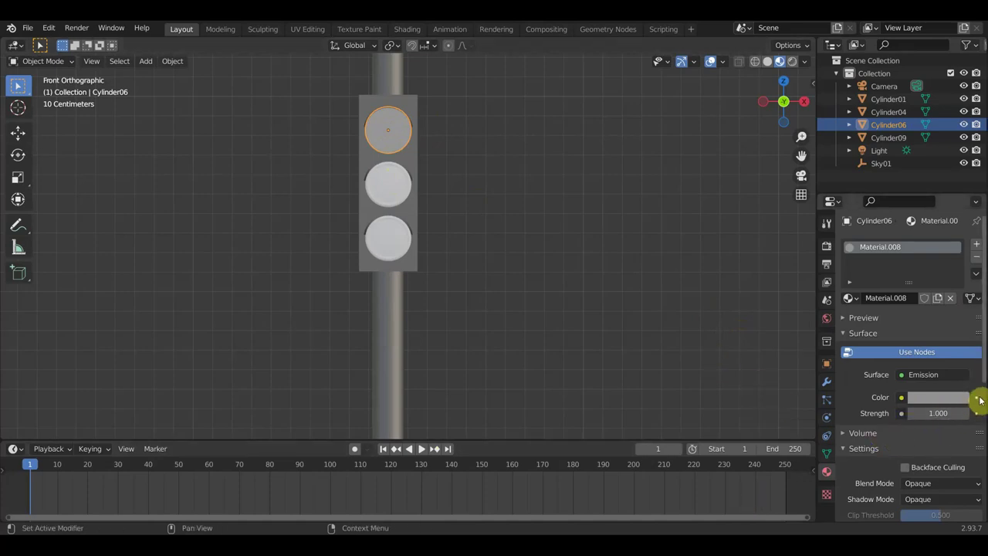
# Set the emission Strength to 0.4 and keyframe it at frame 1
pyautogui.doubleClick(949, 413)
pyautogui.write('0.2')
pyautogui.press('Return')
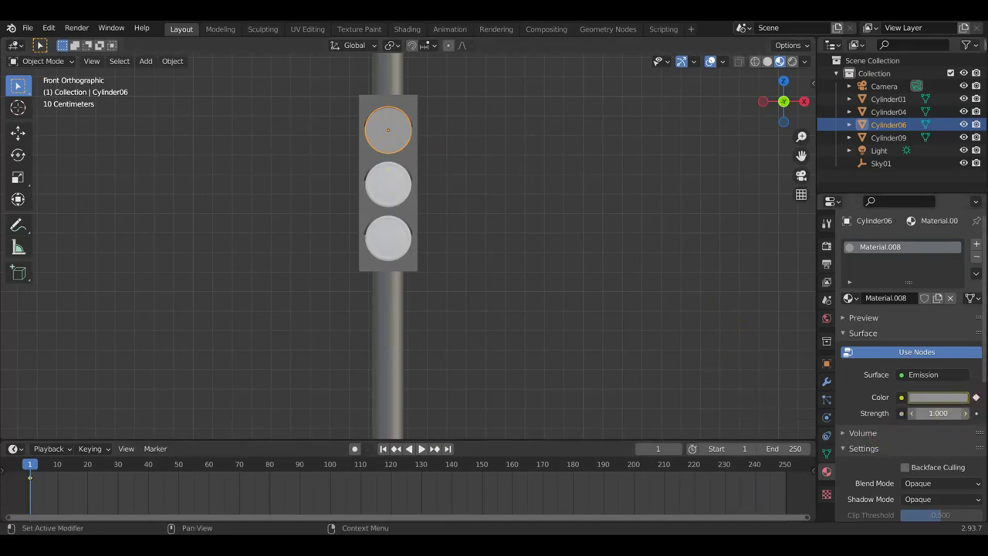
pyautogui.moveTo(939, 413)
pyautogui.mouseDown()
pyautogui.moveTo(962, 413)
pyautogui.moveTo(915, 413)
pyautogui.mouseUp()
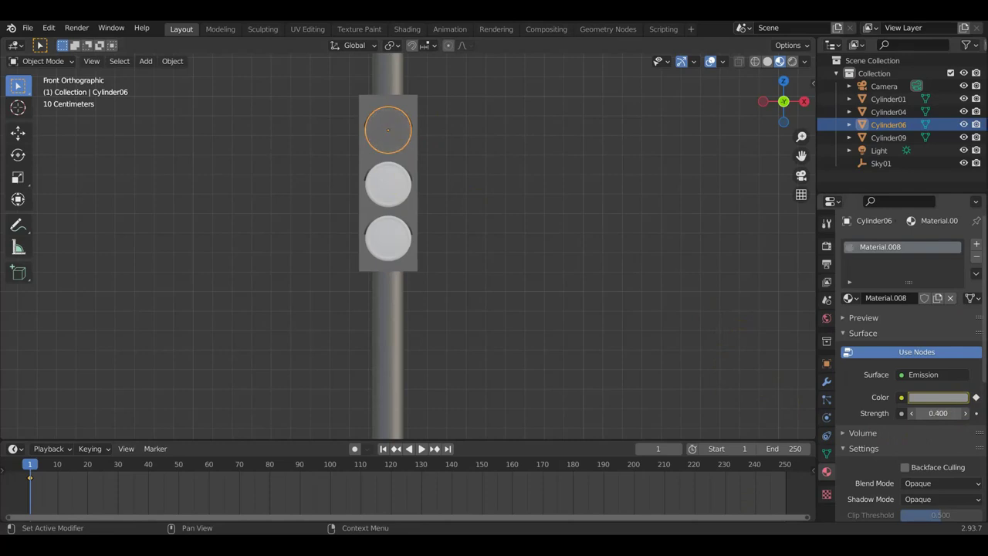
pyautogui.click(976, 413)
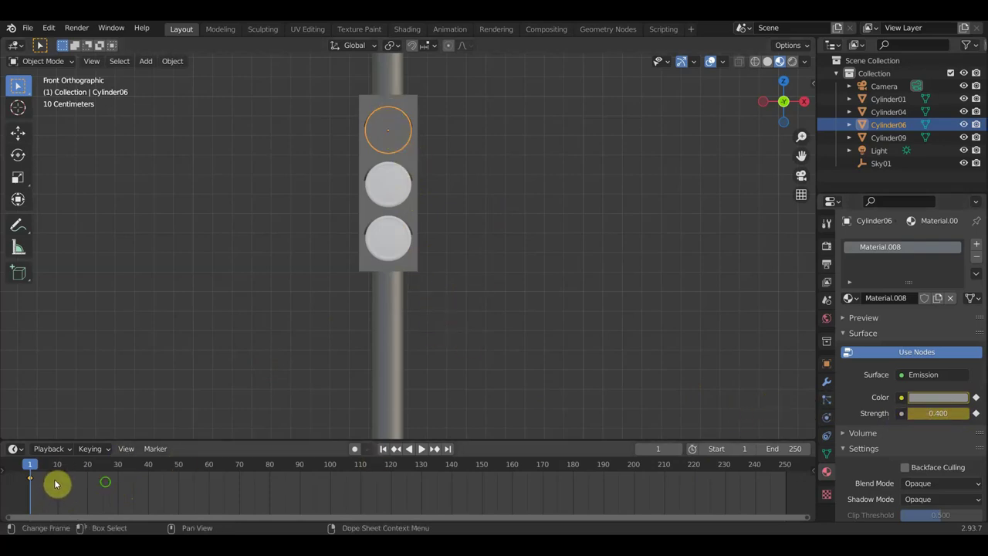
# Advance to frame 5 and keyframe the top lamp glowing red at Strength 4.1
pyautogui.moveTo(57, 483); pyautogui.dragTo(384, 508, button='middle')
pyautogui.scroll(3, 220, 497)
pyautogui.scroll(1, 384, 508)
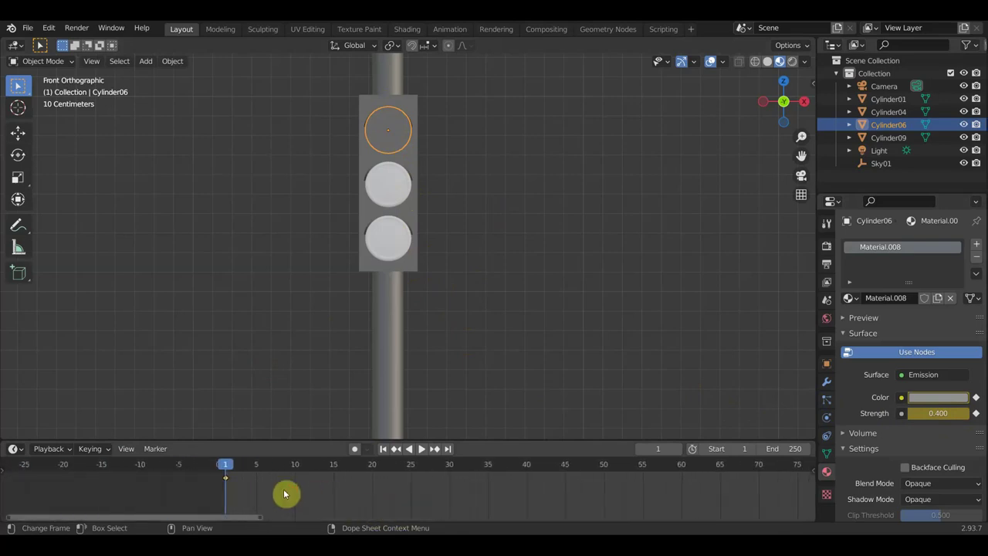
pyautogui.press('space')
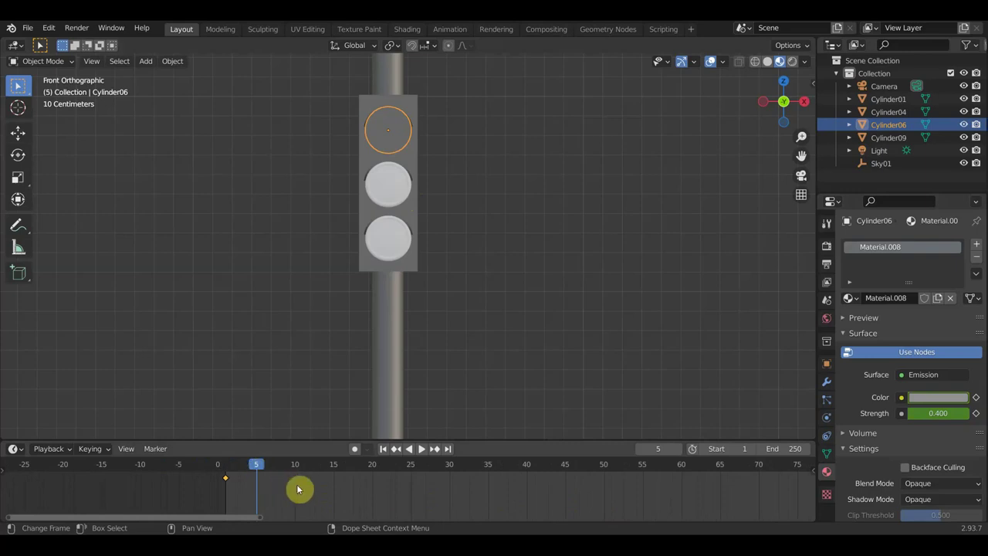
pyautogui.click(951, 403)
pyautogui.click(906, 302)
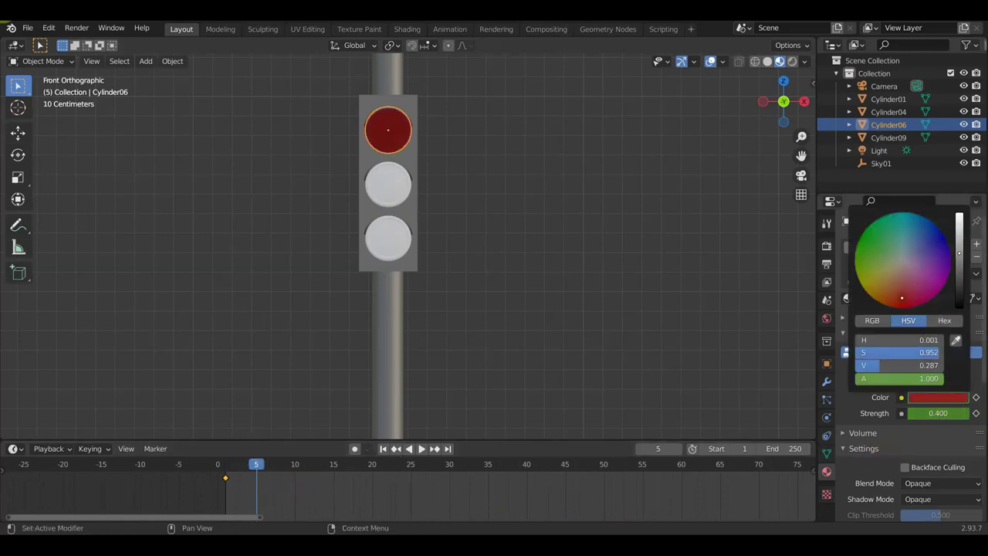
pyautogui.moveTo(943, 415); pyautogui.dragTo(965, 413)
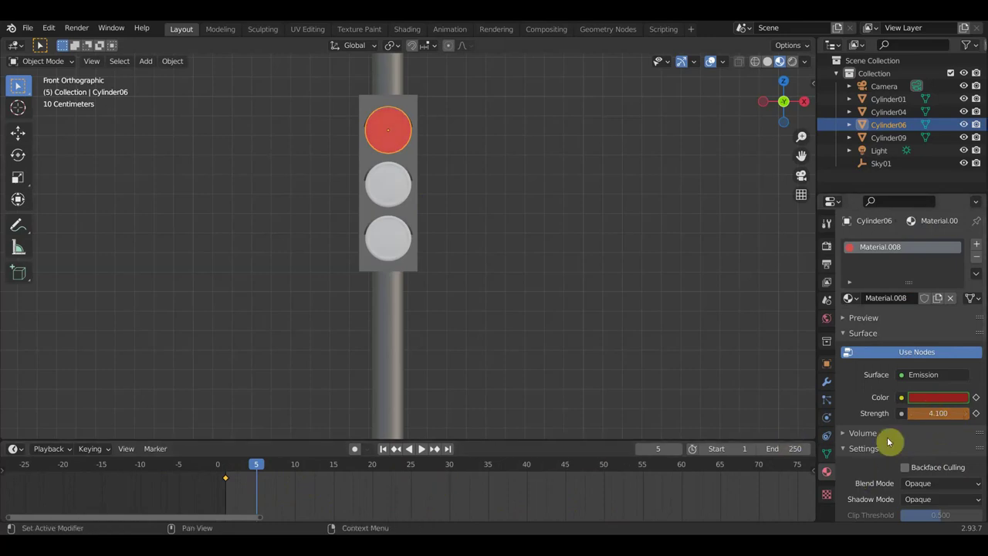
pyautogui.click(976, 397)
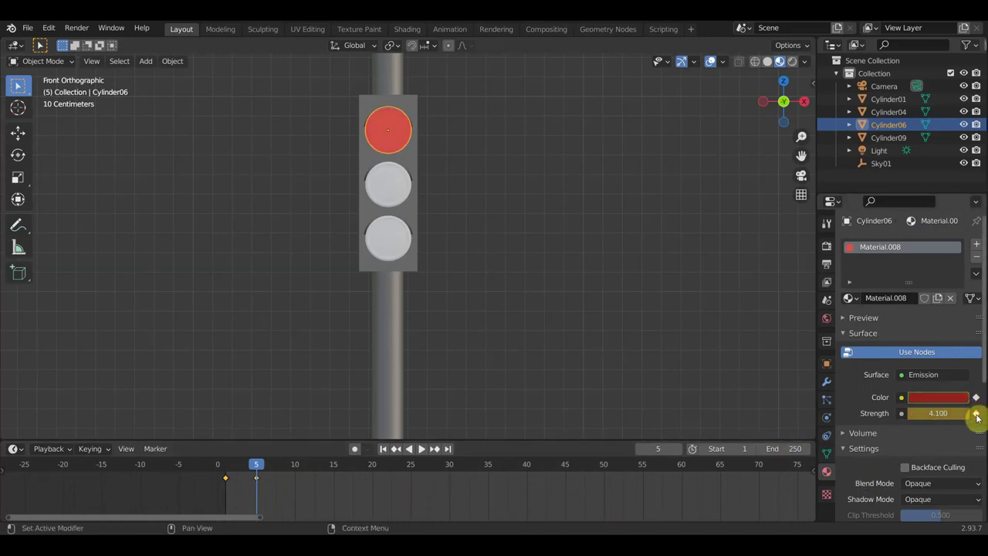
# Move the frame-0 keyframe later in the timeline and scrub to preview the red lamp
pyautogui.moveTo(241, 497)
pyautogui.mouseDown()
pyautogui.moveTo(218, 473)
pyautogui.moveTo(282, 492)
pyautogui.mouseUp()
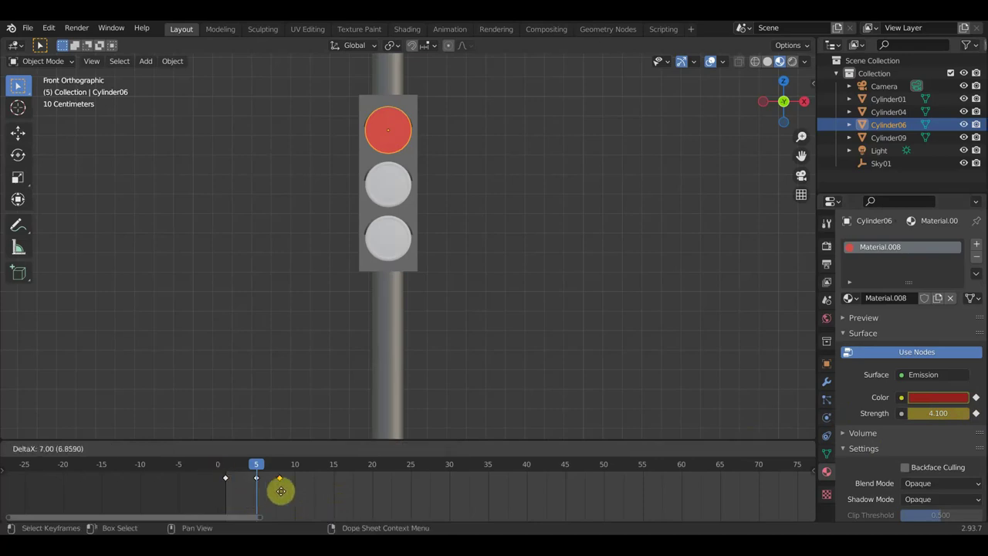
pyautogui.click(282, 492)
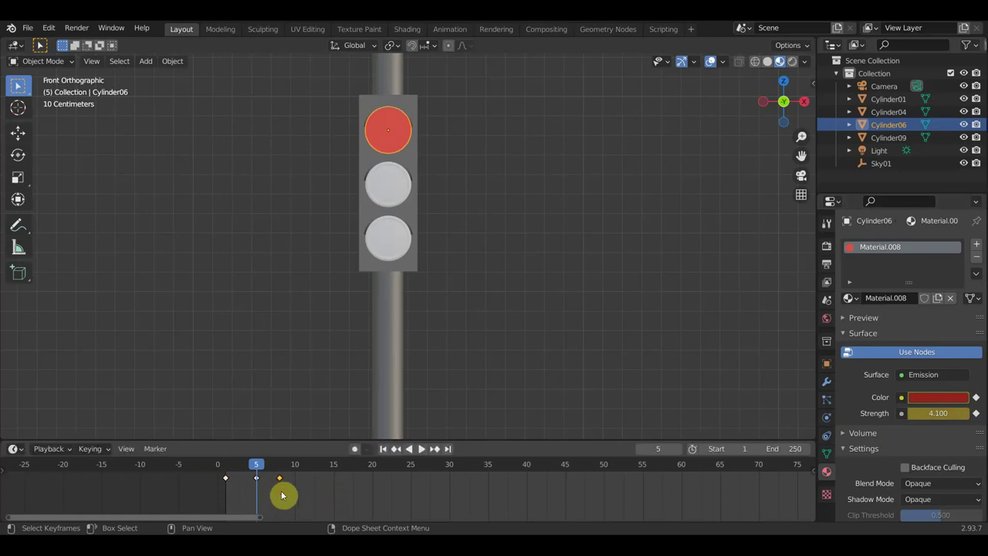
pyautogui.moveTo(257, 467)
pyautogui.mouseDown()
pyautogui.moveTo(279, 468)
pyautogui.moveTo(232, 471)
pyautogui.moveTo(281, 485)
pyautogui.moveTo(248, 485)
pyautogui.moveTo(256, 488)
pyautogui.mouseUp()
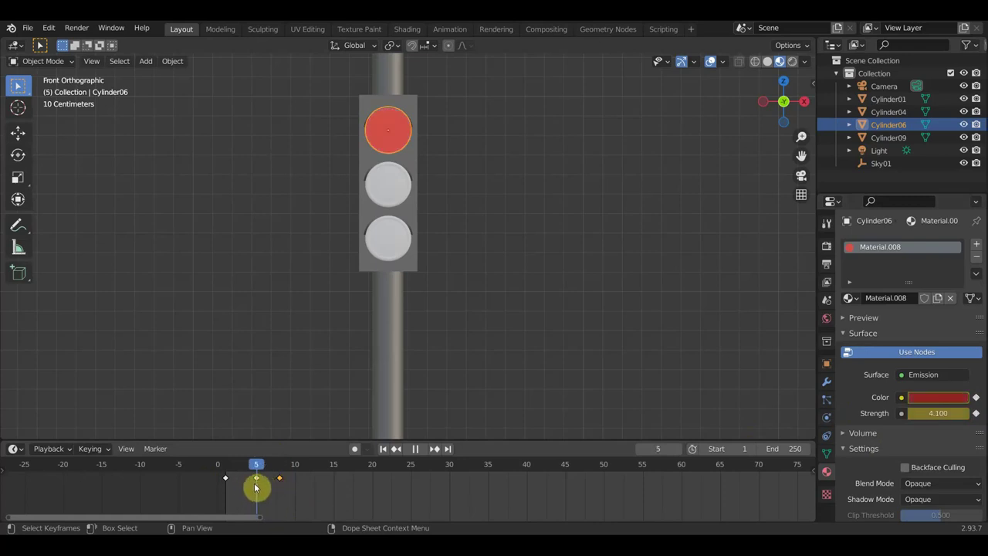
# Select the middle lamp Cylinder04, add an Emission material, then assign Material.006 instead
pyautogui.click(394, 199)
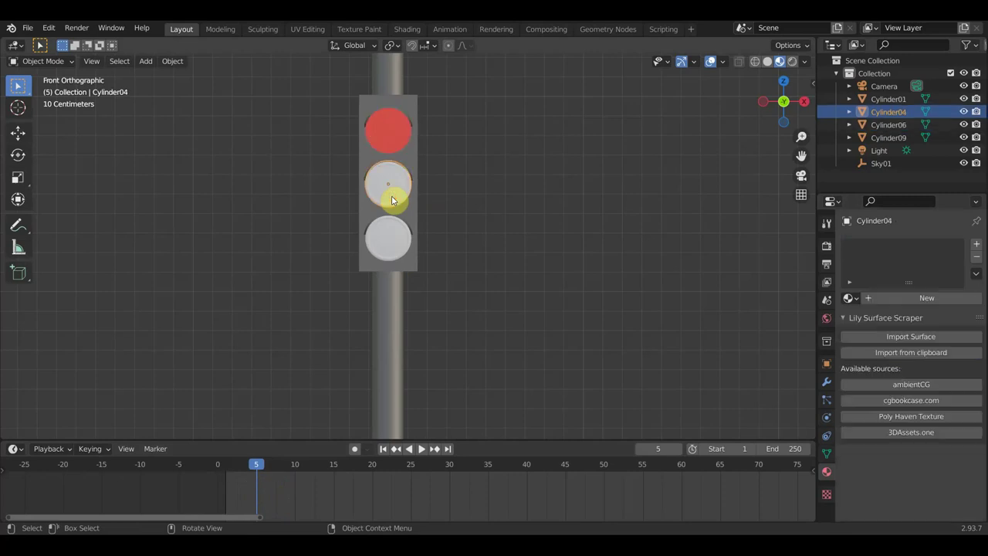
pyautogui.click(929, 298)
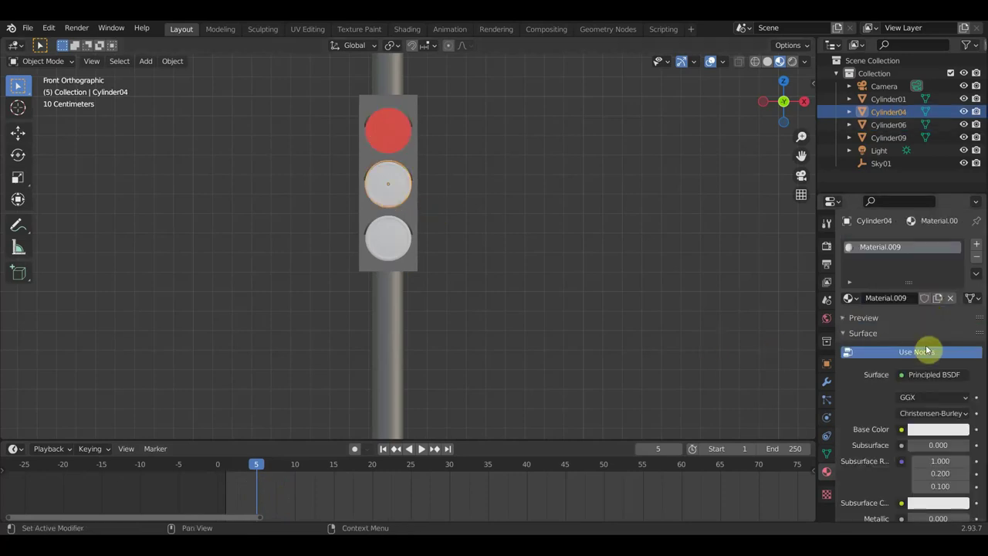
pyautogui.click(939, 376)
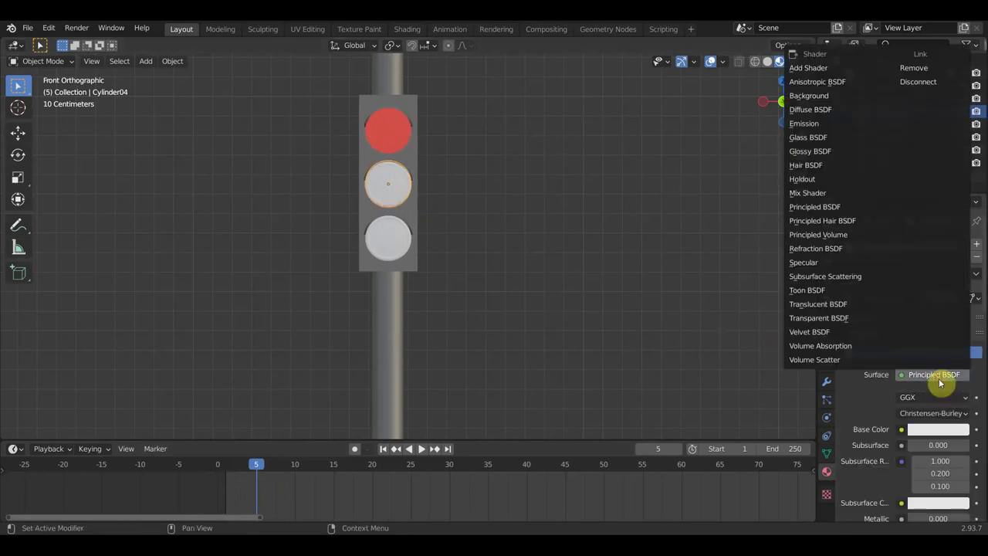
pyautogui.click(824, 121)
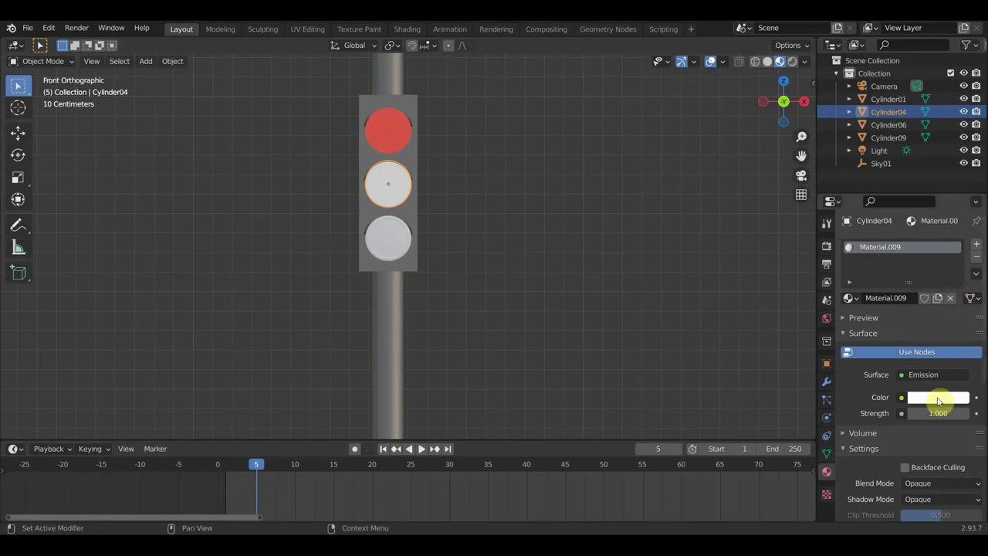
pyautogui.click(849, 298)
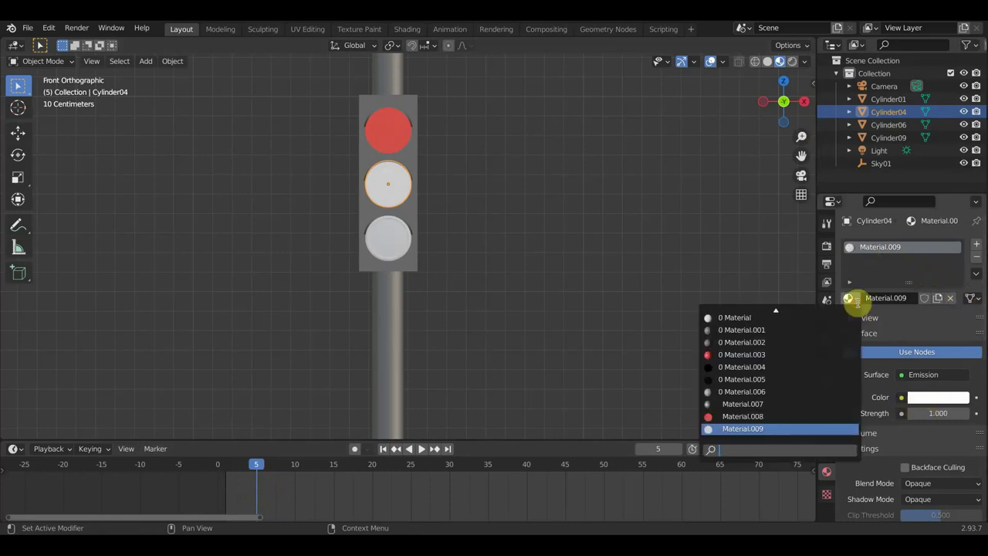
pyautogui.click(768, 331)
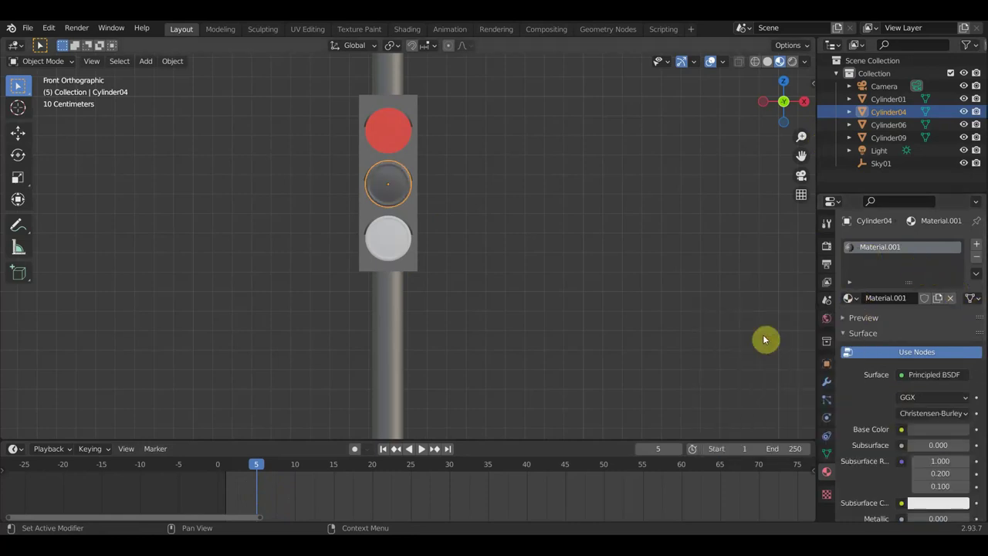
pyautogui.click(852, 298)
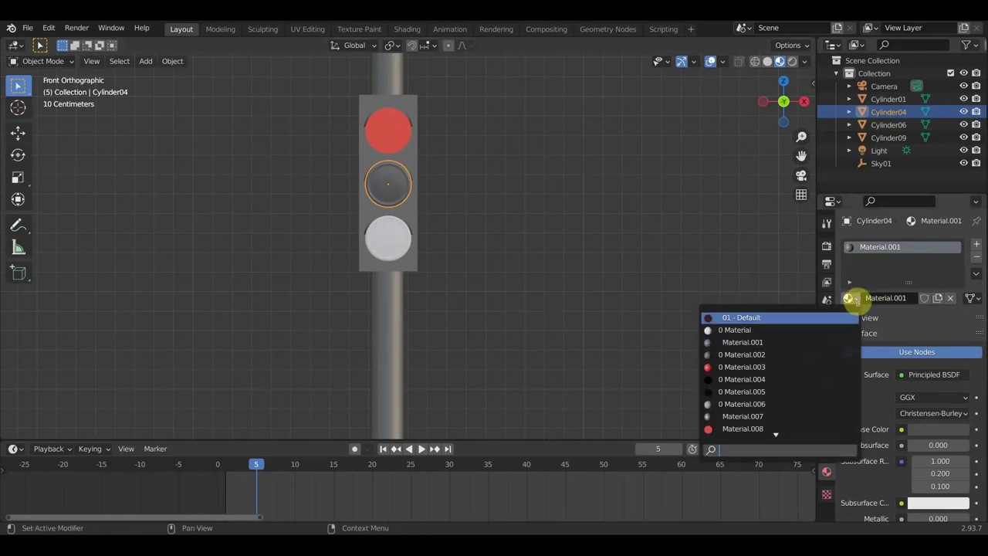
pyautogui.click(753, 404)
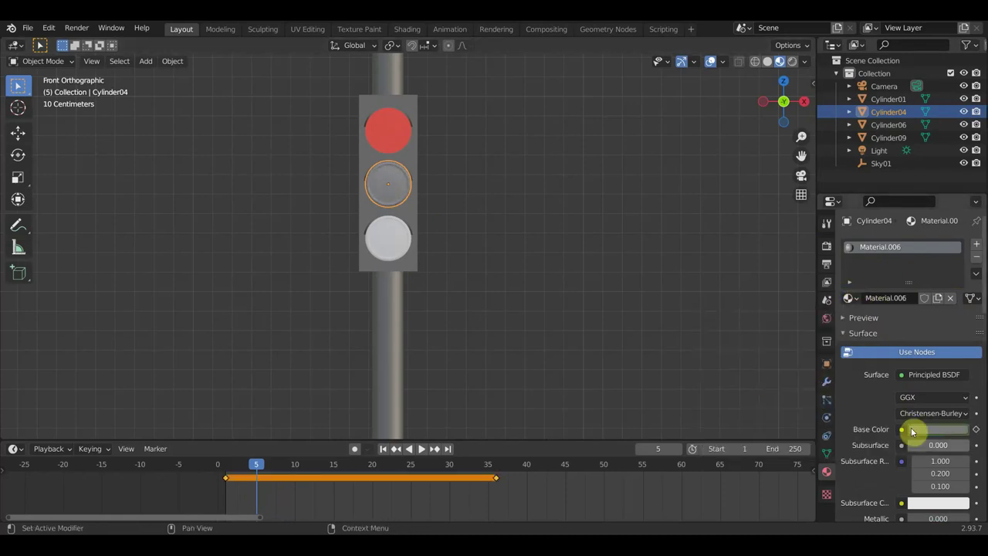
# Keyframe the base colour, switch Material.006 to Emission, and darken its emission colour
pyautogui.click(976, 432)
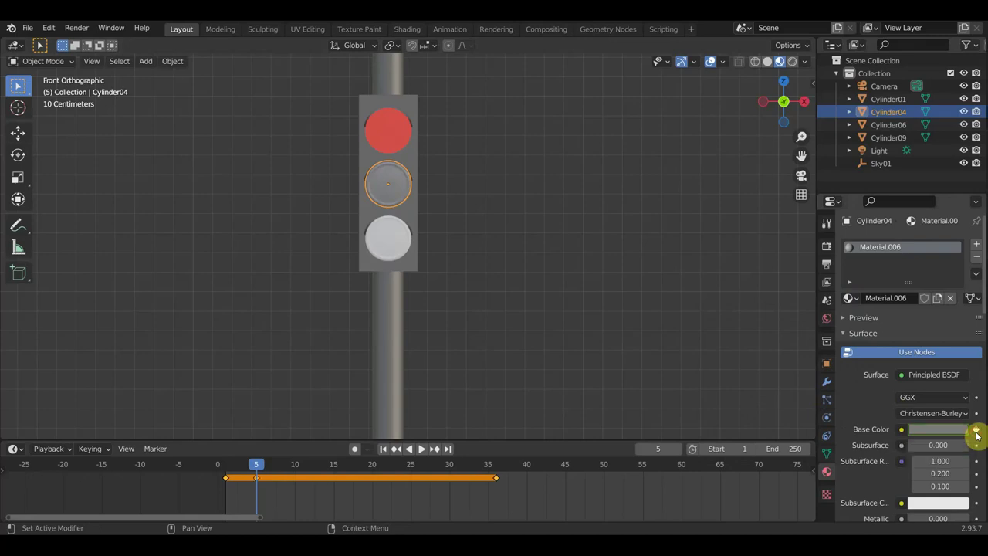
pyautogui.click(938, 376)
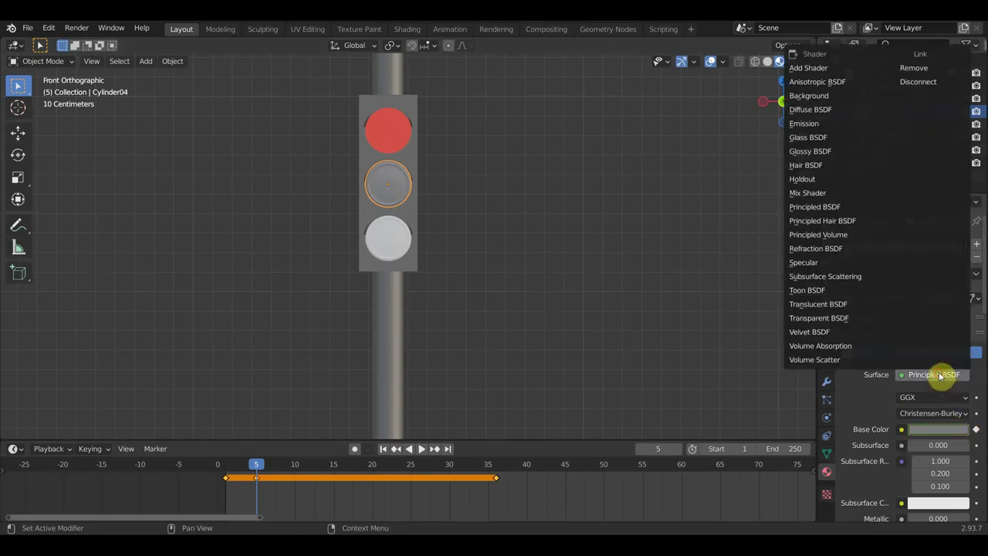
pyautogui.click(814, 123)
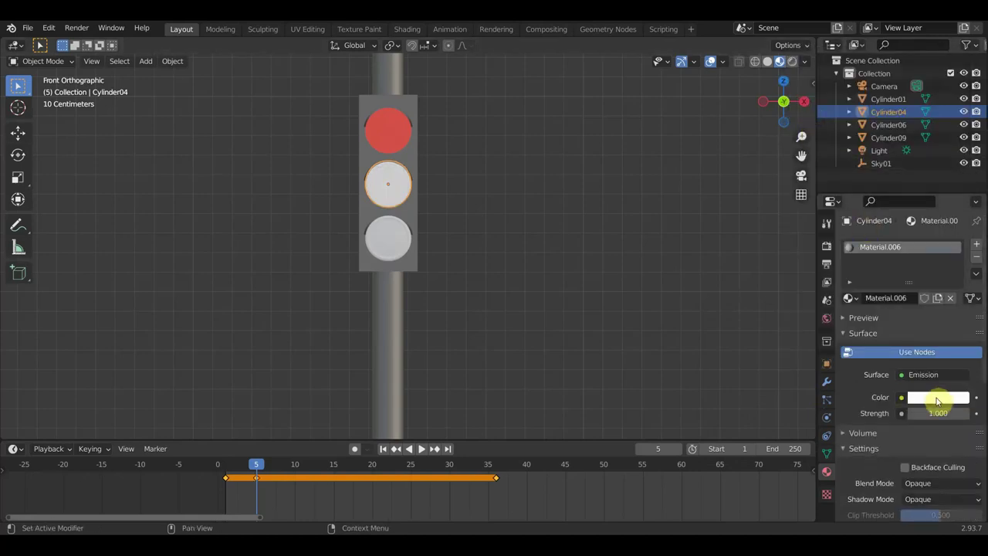
pyautogui.click(937, 398)
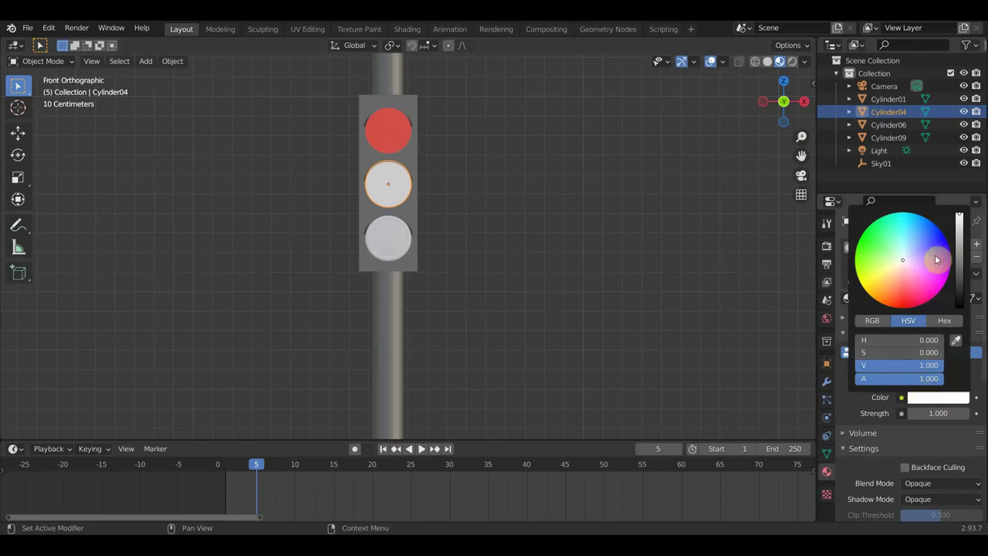
pyautogui.moveTo(961, 217); pyautogui.dragTo(960, 266)
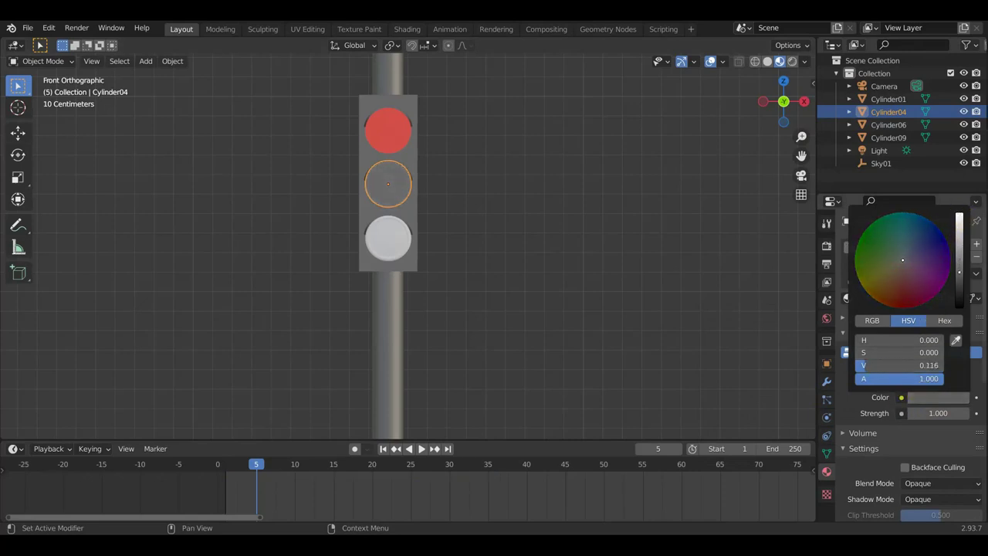
# Darken the middle lamp's emission, then tint it yellow (value 0.305) at Strength 1.6
pyautogui.moveTo(960, 271); pyautogui.dragTo(961, 278)
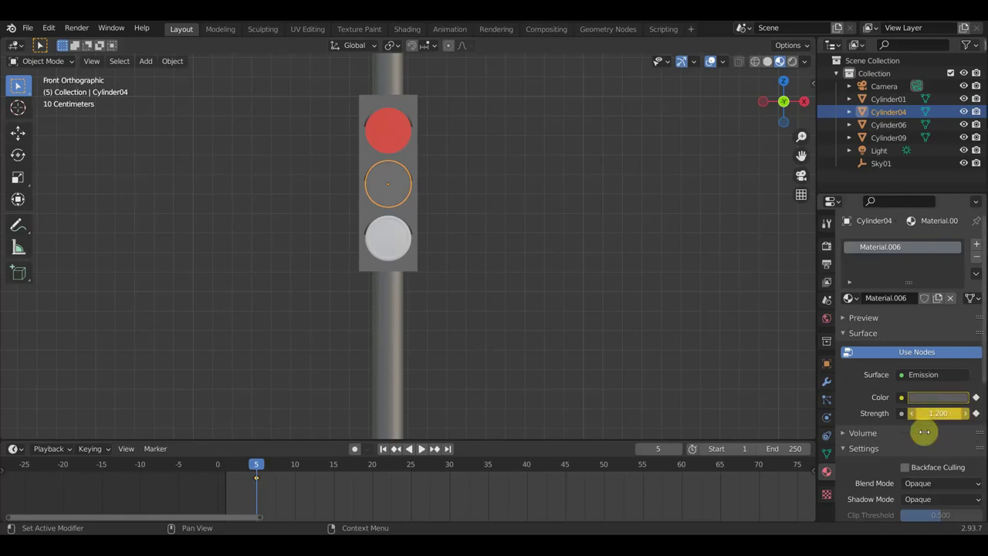
pyautogui.click(934, 398)
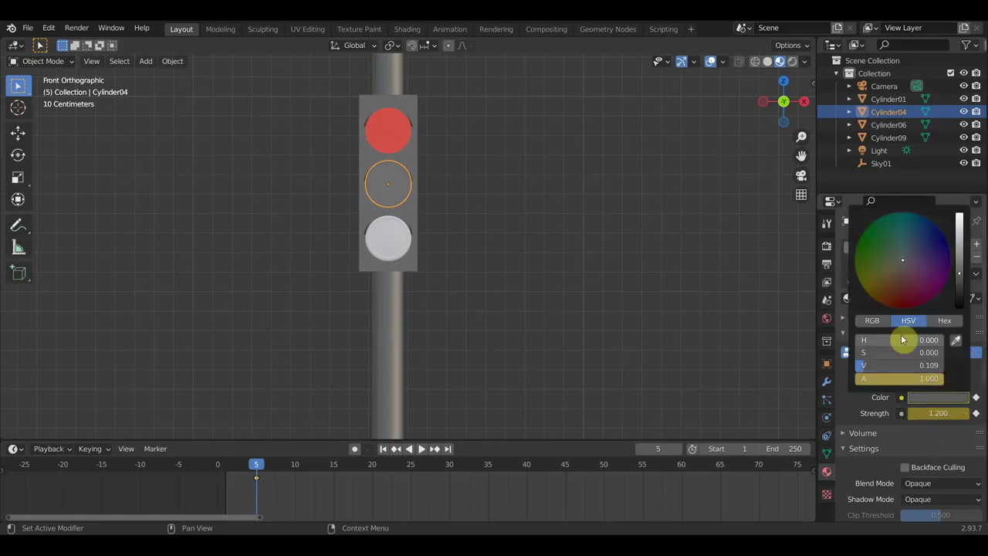
pyautogui.click(876, 285)
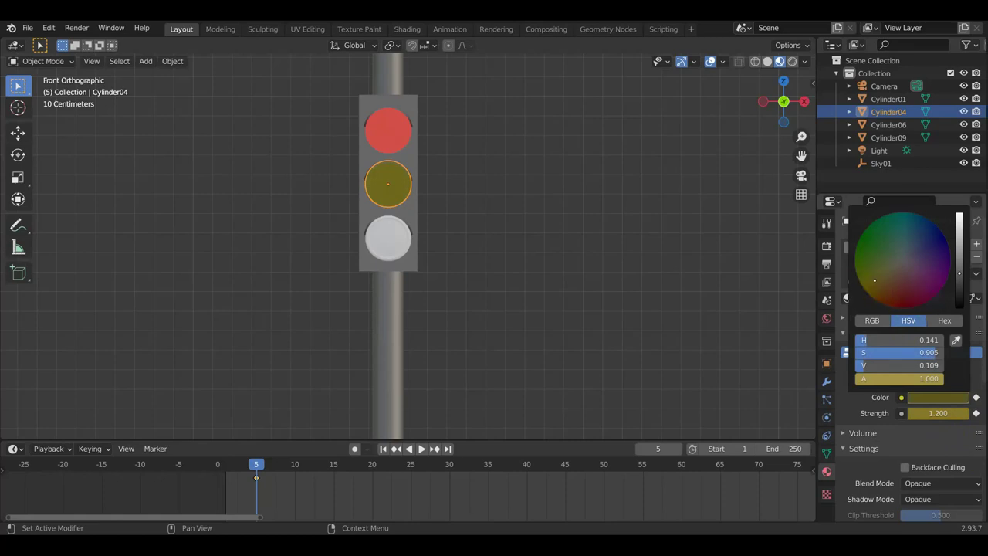
pyautogui.click(945, 399)
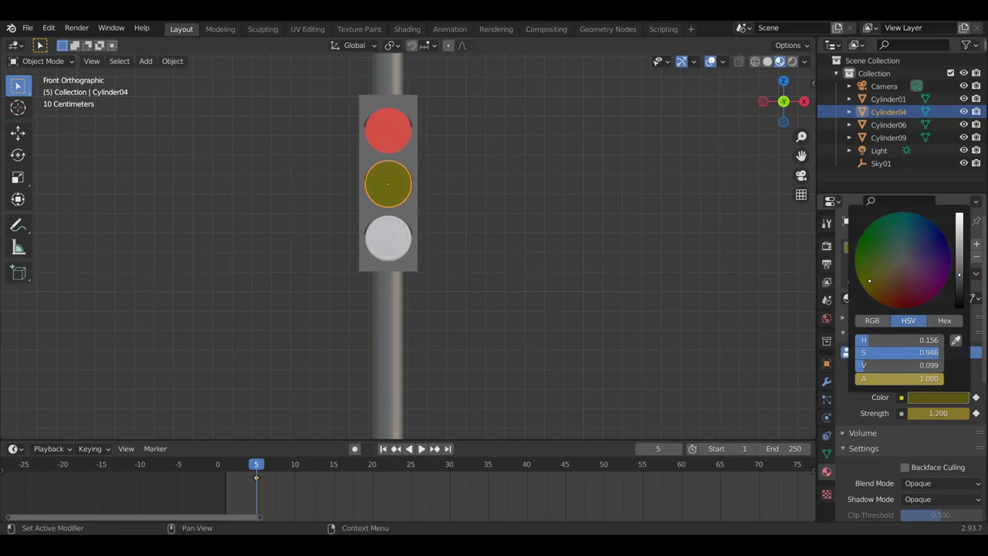
pyautogui.moveTo(965, 277); pyautogui.dragTo(960, 250)
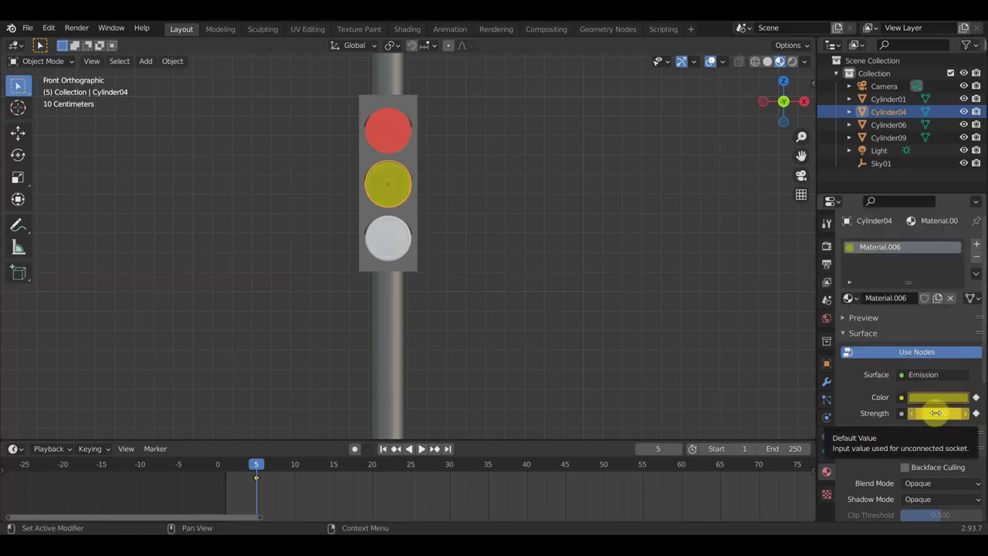
pyautogui.moveTo(935, 413); pyautogui.dragTo(958, 413)
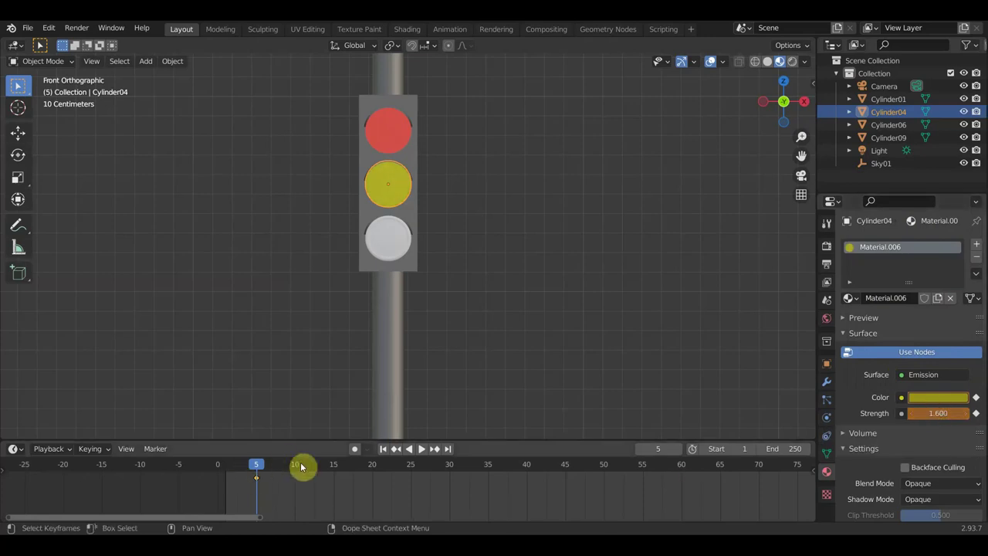
# Keyframe the middle lamp's bright yellow colour and strength at frame 8, then preview it
pyautogui.click(280, 471)
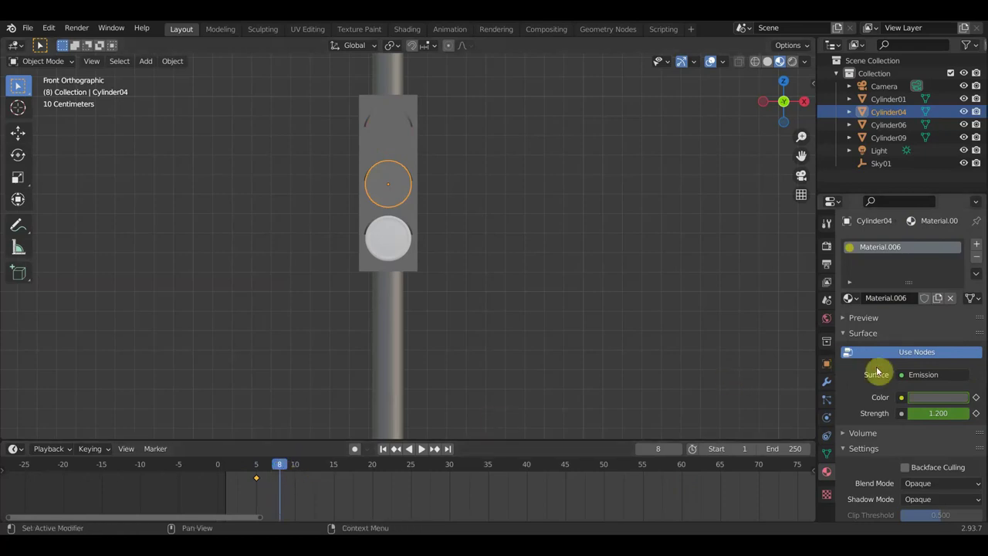
pyautogui.click(952, 400)
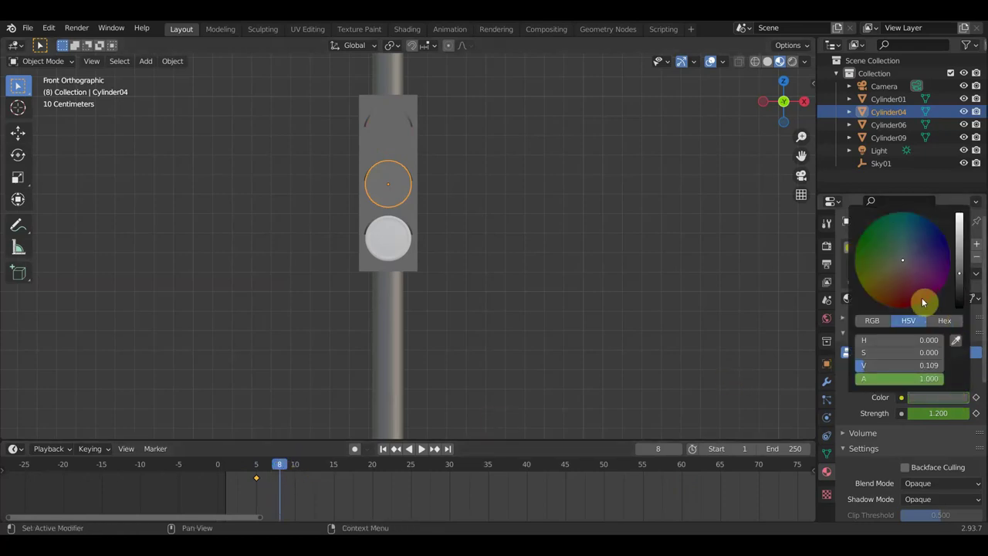
pyautogui.click(874, 279)
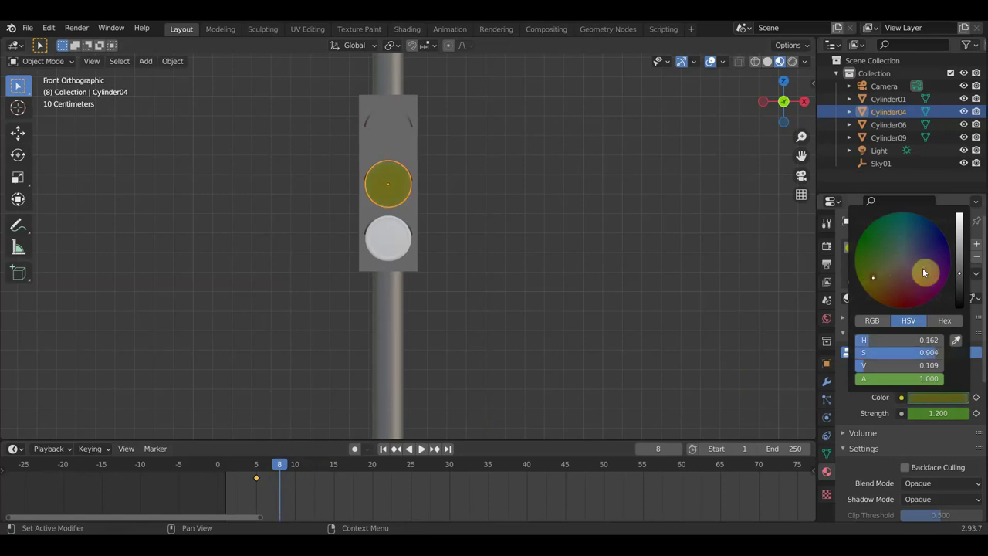
pyautogui.moveTo(959, 273); pyautogui.dragTo(959, 246)
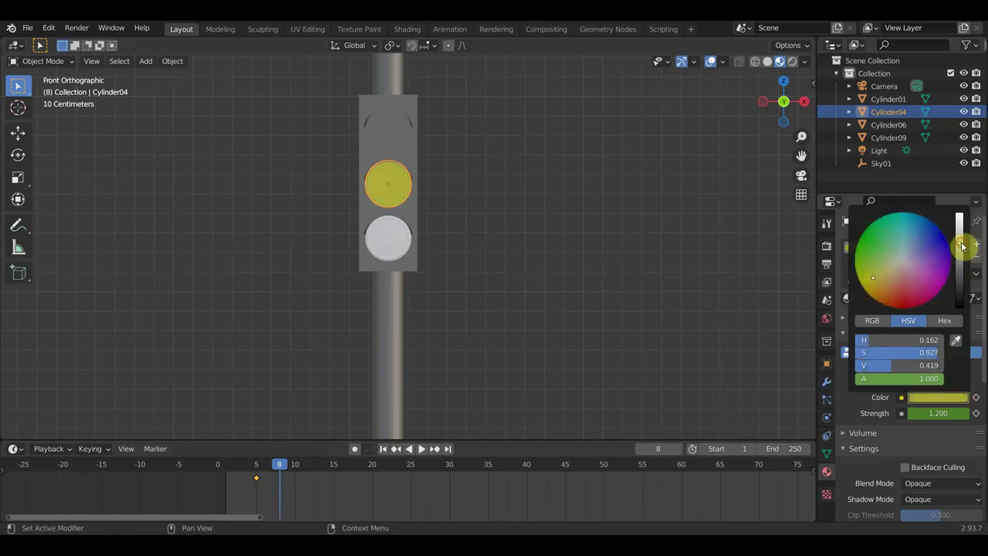
pyautogui.click(977, 415)
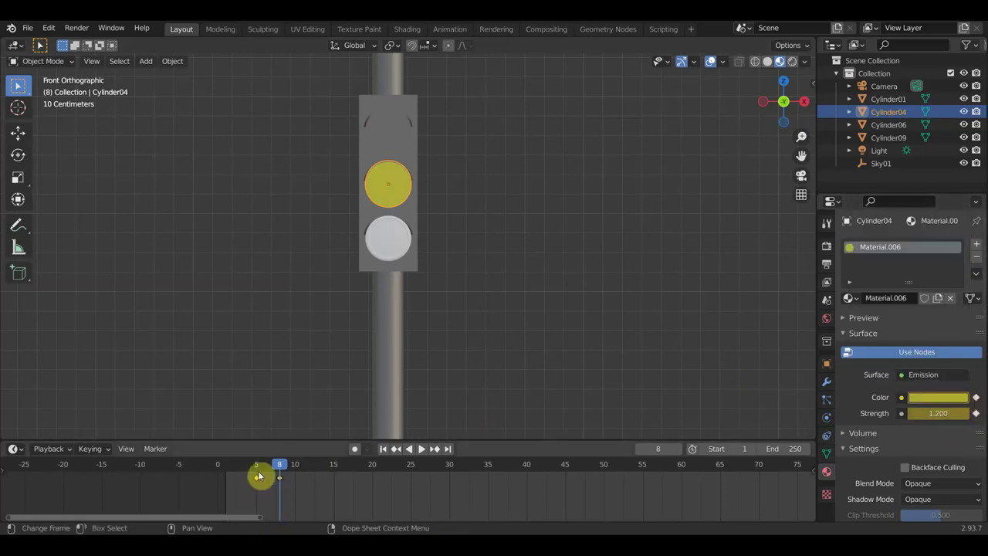
pyautogui.moveTo(280, 466)
pyautogui.mouseDown()
pyautogui.moveTo(225, 465)
pyautogui.moveTo(308, 468)
pyautogui.moveTo(249, 468)
pyautogui.moveTo(300, 475)
pyautogui.mouseUp()
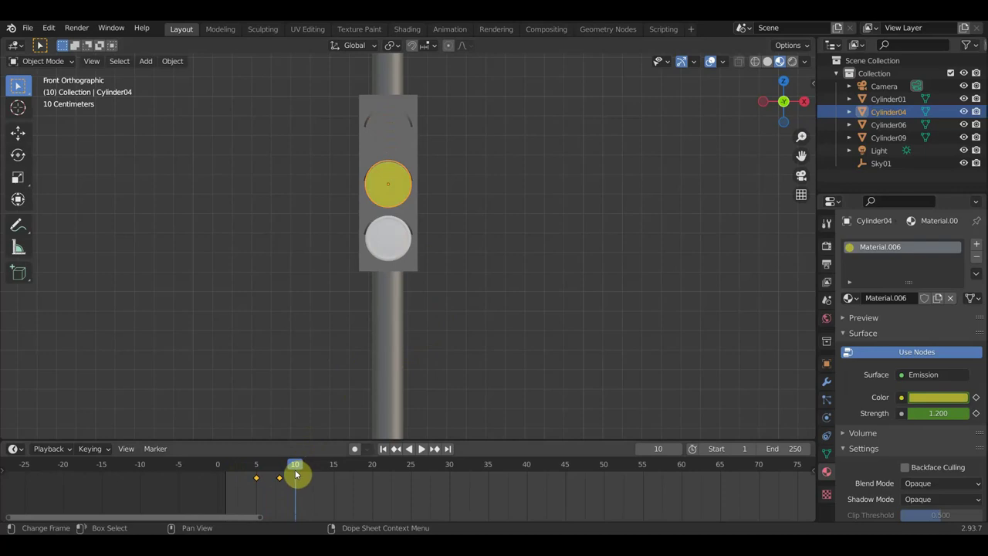
# Duplicate the dark keyframe to frame 10 so the middle lamp switches off
pyautogui.moveTo(296, 474)
pyautogui.mouseDown()
pyautogui.moveTo(281, 470)
pyautogui.moveTo(273, 492)
pyautogui.moveTo(247, 477)
pyautogui.mouseUp()
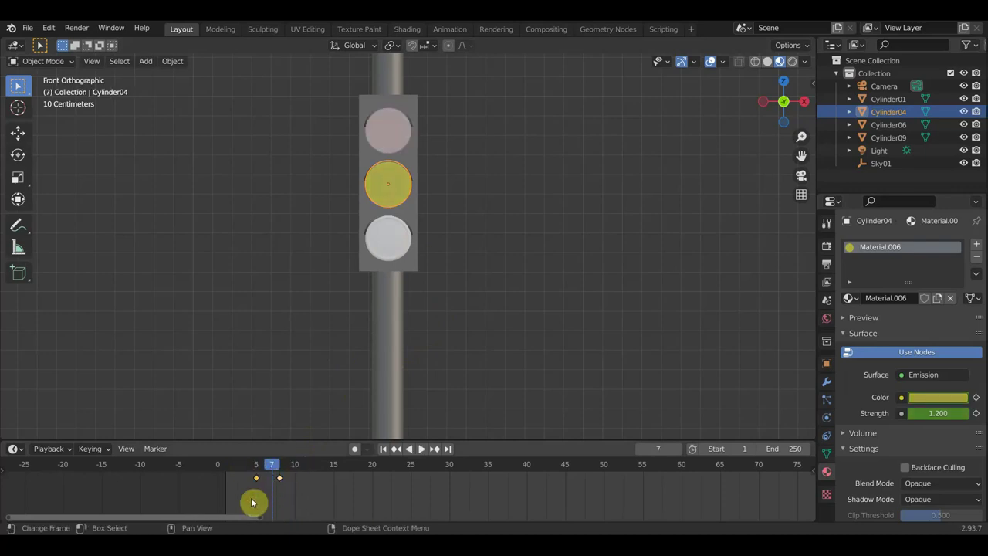
pyautogui.hotkey('shift', 'd')
pyautogui.click(295, 495)
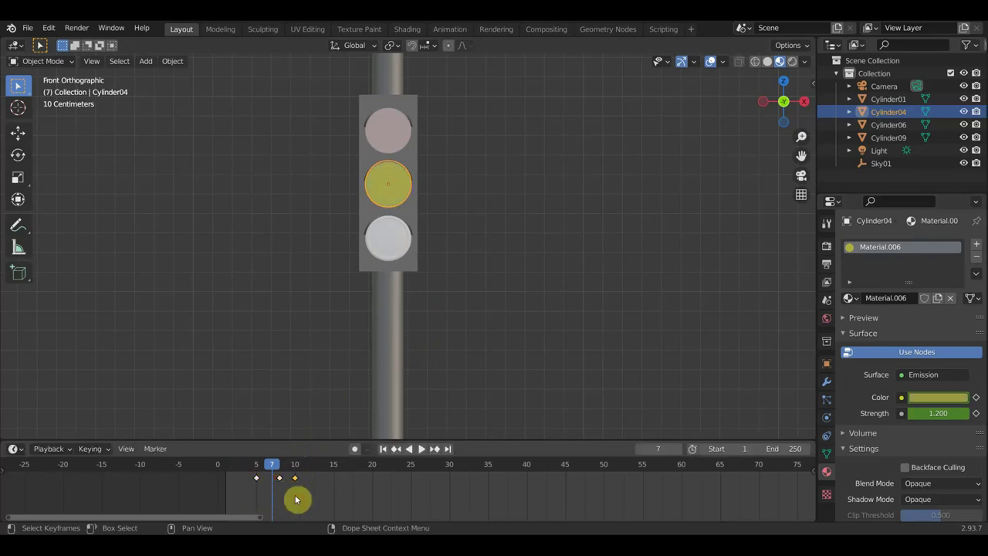
pyautogui.moveTo(276, 466); pyautogui.dragTo(294, 467)
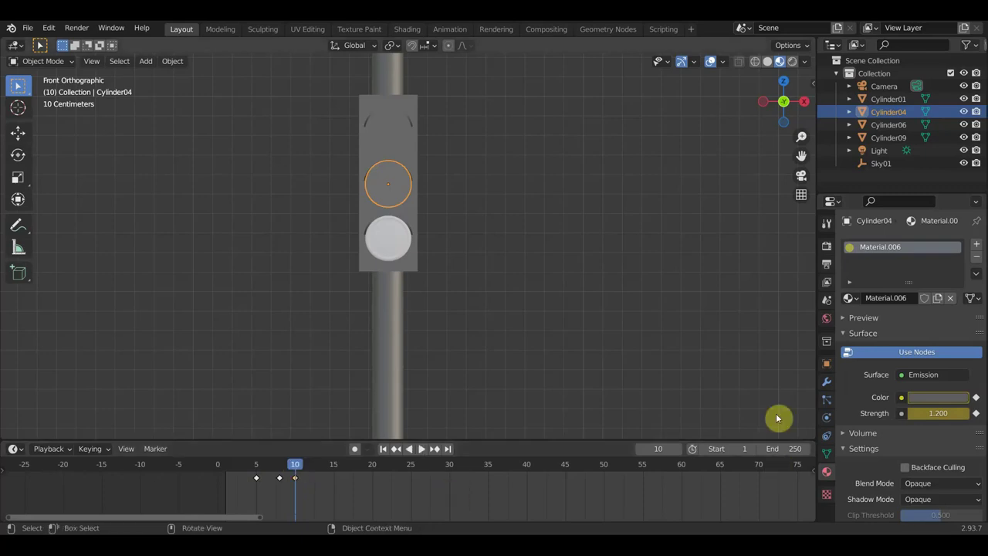
# Give the bottom lamp Cylinder01 a new Emission material darkened to value 0.166, and keyframe it
pyautogui.click(396, 242)
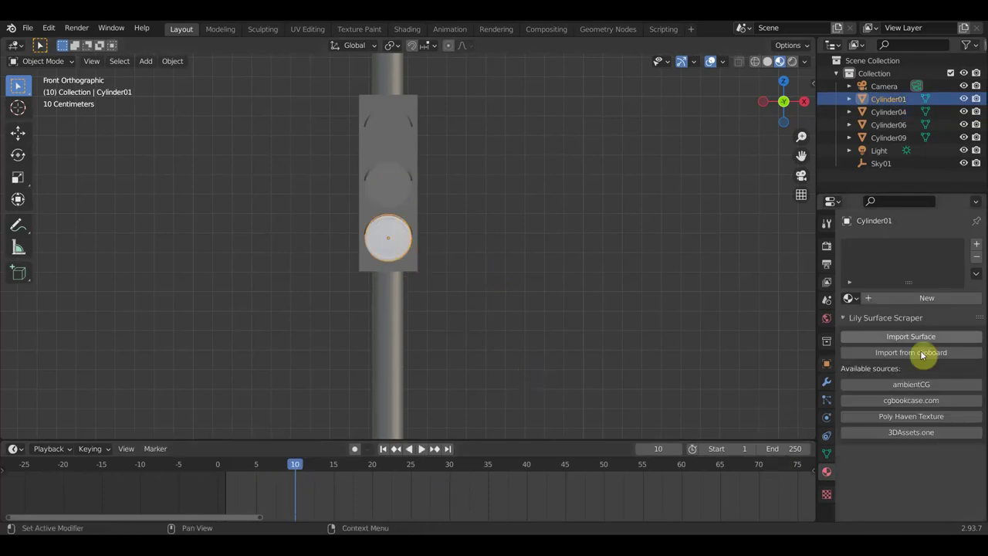
pyautogui.click(927, 300)
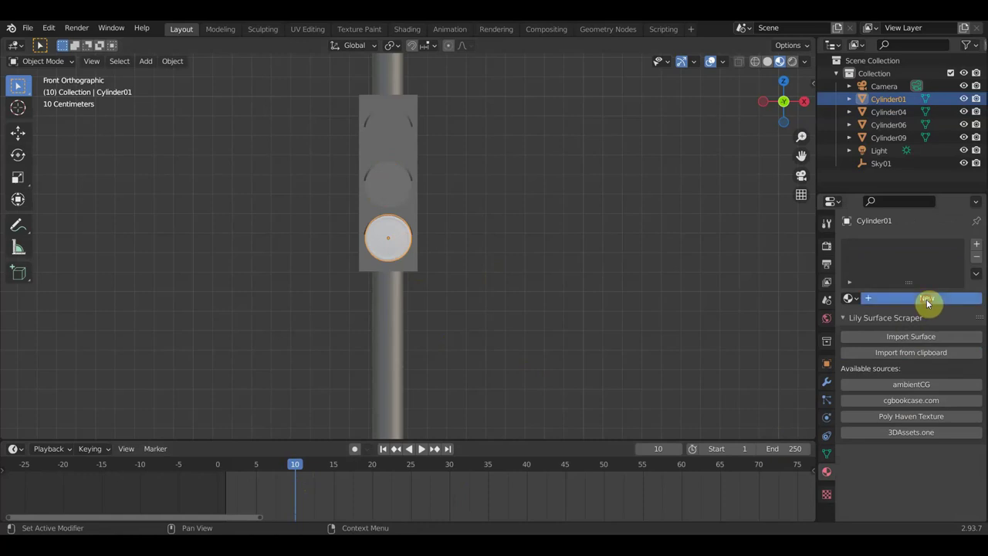
pyautogui.click(939, 376)
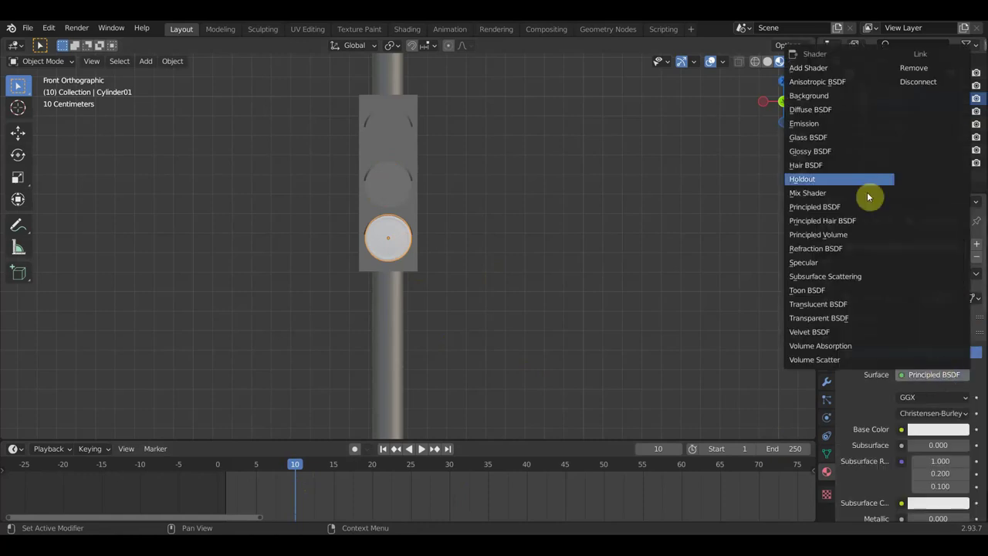
pyautogui.click(822, 123)
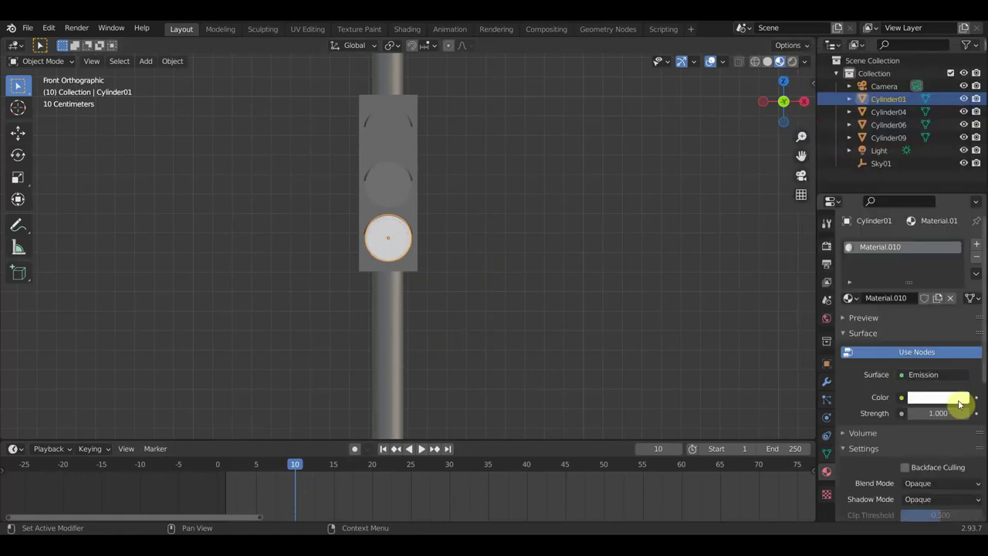
pyautogui.click(957, 398)
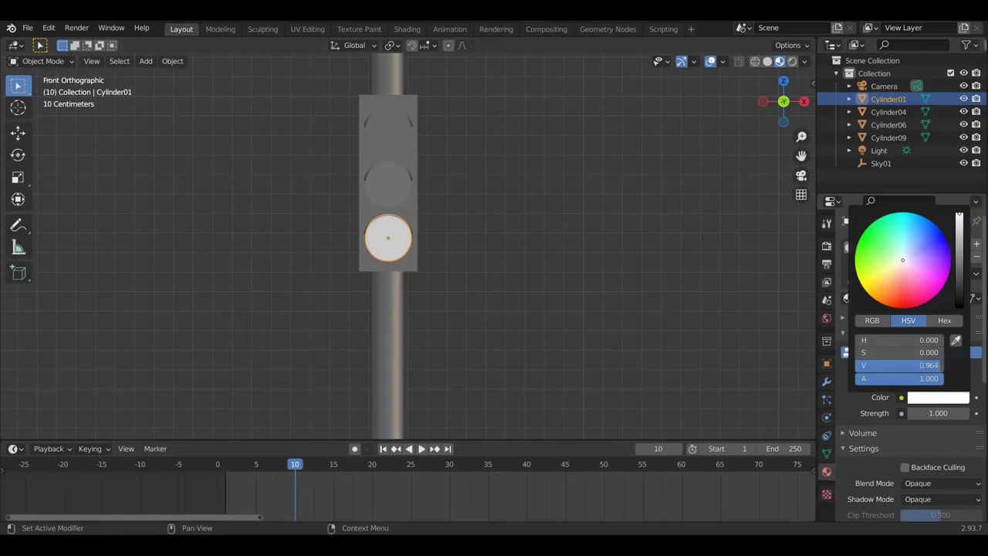
pyautogui.moveTo(959, 217); pyautogui.dragTo(959, 262)
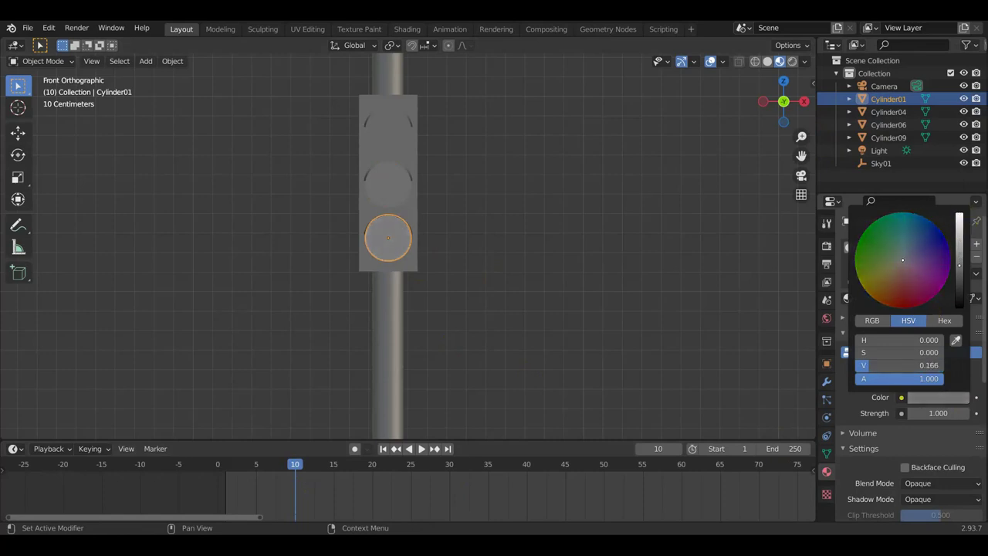
pyautogui.click(977, 414)
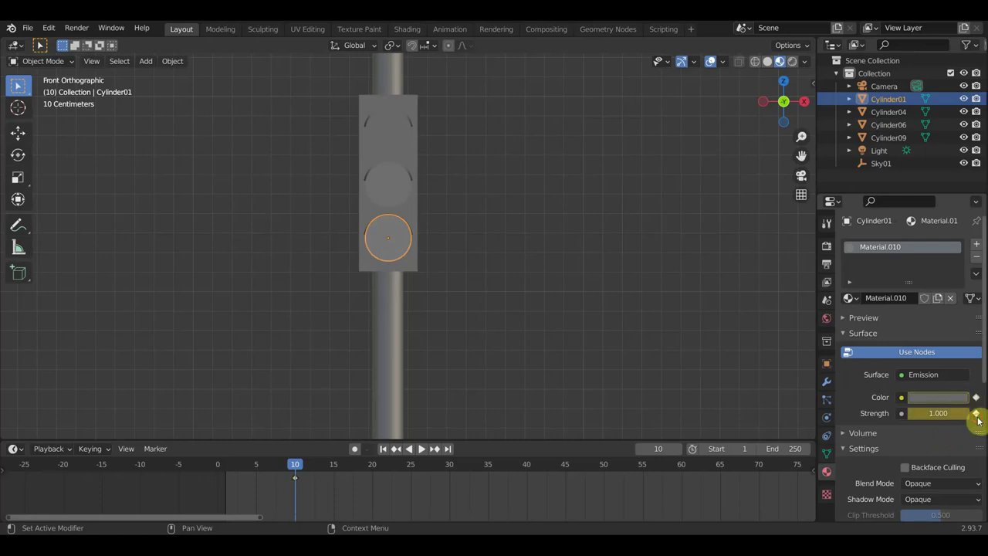
# Move the off keyframe to frame 9, then keyframe the bottom lamp green at Strength 3.8 on frame 10
pyautogui.press('g')
pyautogui.click(325, 503)
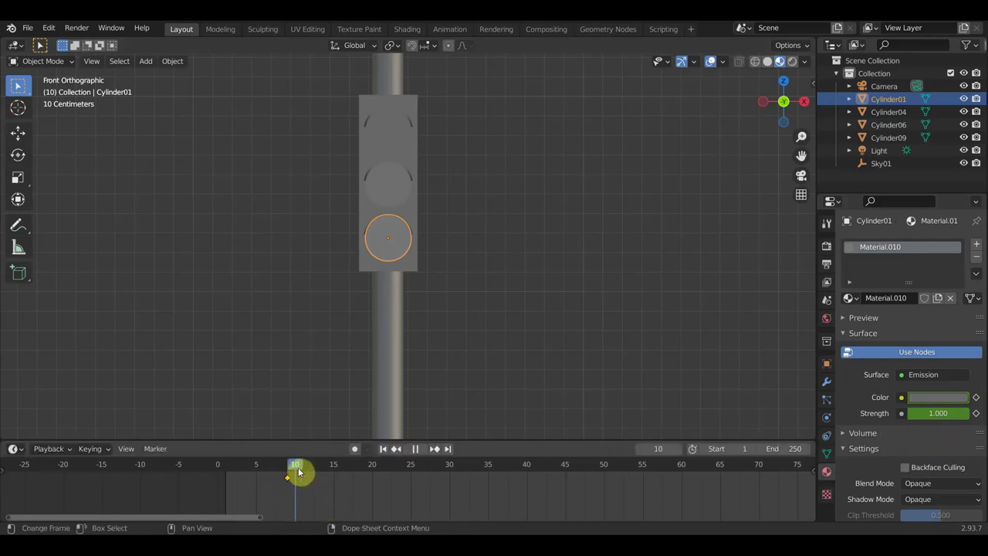
pyautogui.press('space')
pyautogui.click(944, 398)
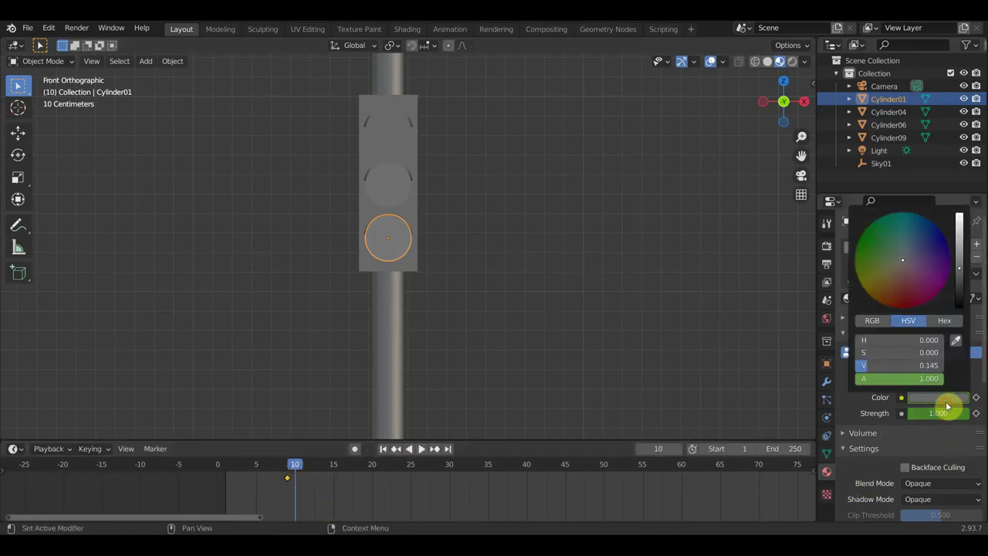
pyautogui.click(875, 240)
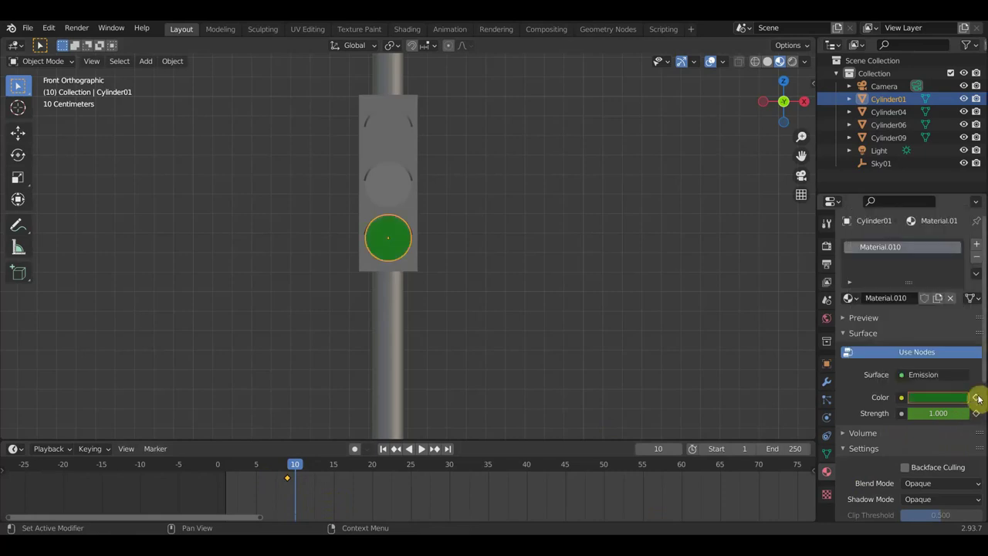
pyautogui.moveTo(974, 413)
pyautogui.mouseDown()
pyautogui.moveTo(987, 413)
pyautogui.moveTo(953, 404)
pyautogui.mouseUp()
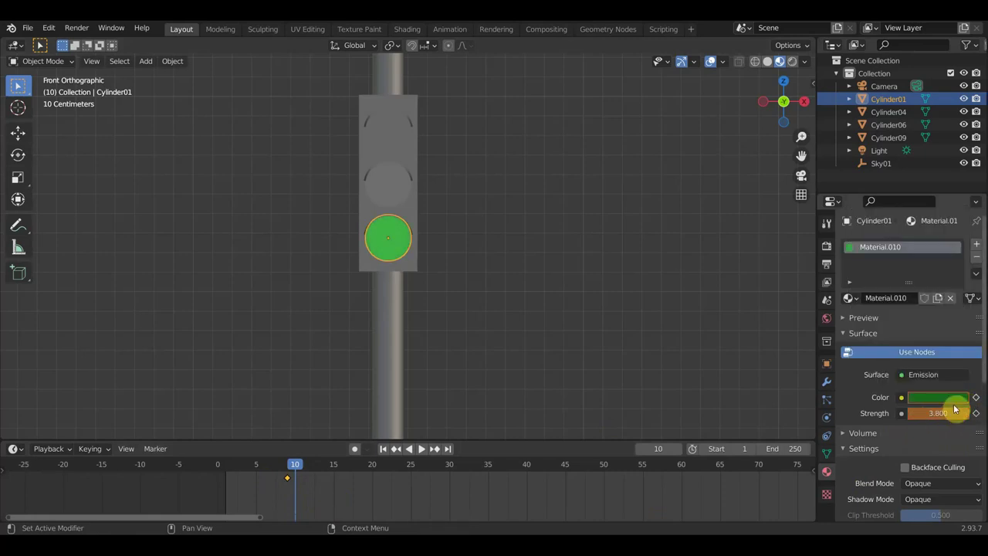
pyautogui.click(976, 413)
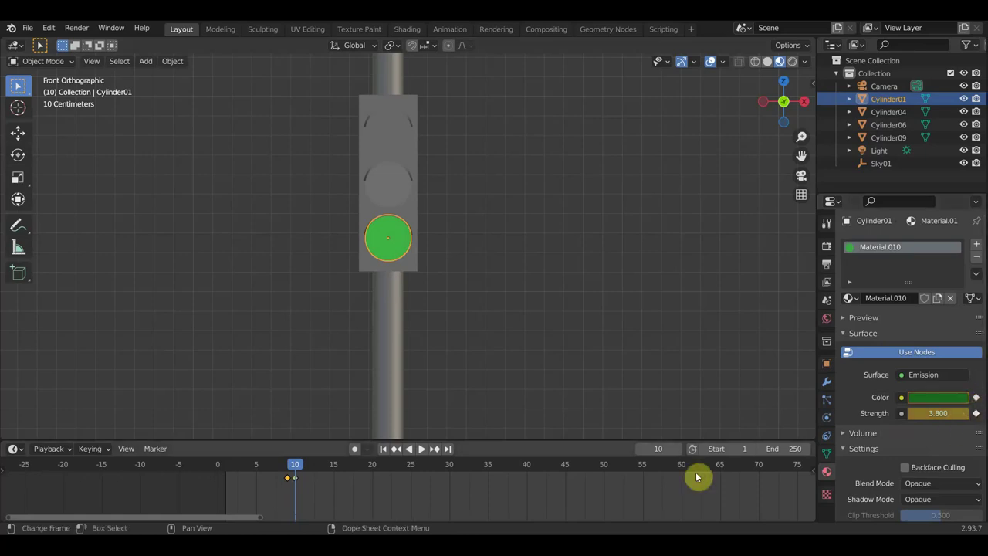
# Place the off keyframe at frame 12 and play back the animation to check the lamps
pyautogui.moveTo(287, 482); pyautogui.dragTo(287, 501)
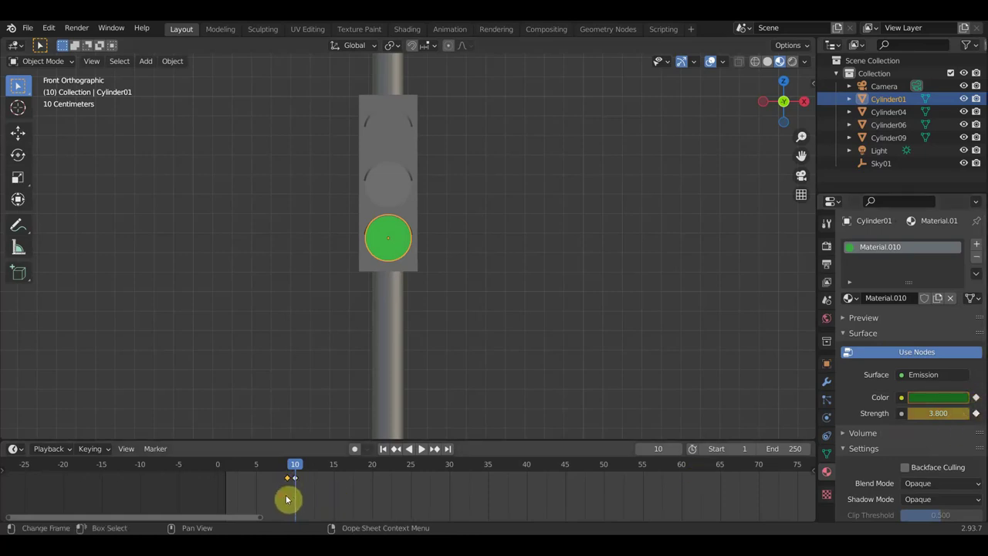
pyautogui.press('g')
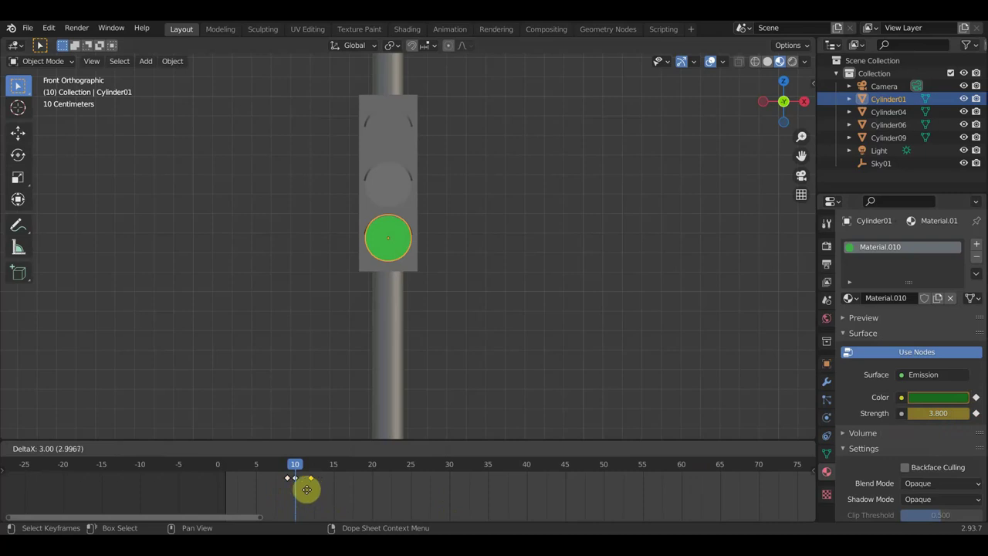
pyautogui.click(306, 489)
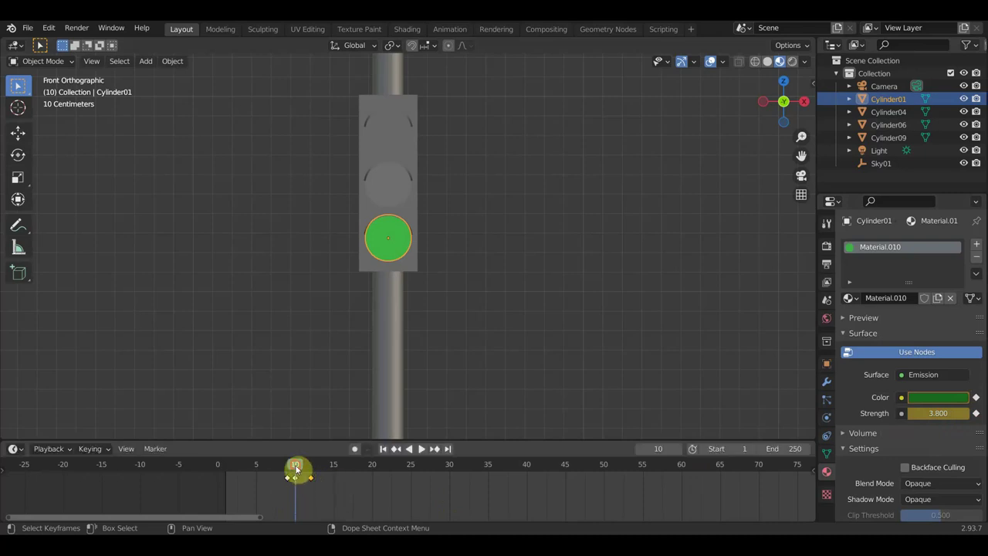
pyautogui.moveTo(296, 465); pyautogui.dragTo(226, 467)
pyautogui.press('space')
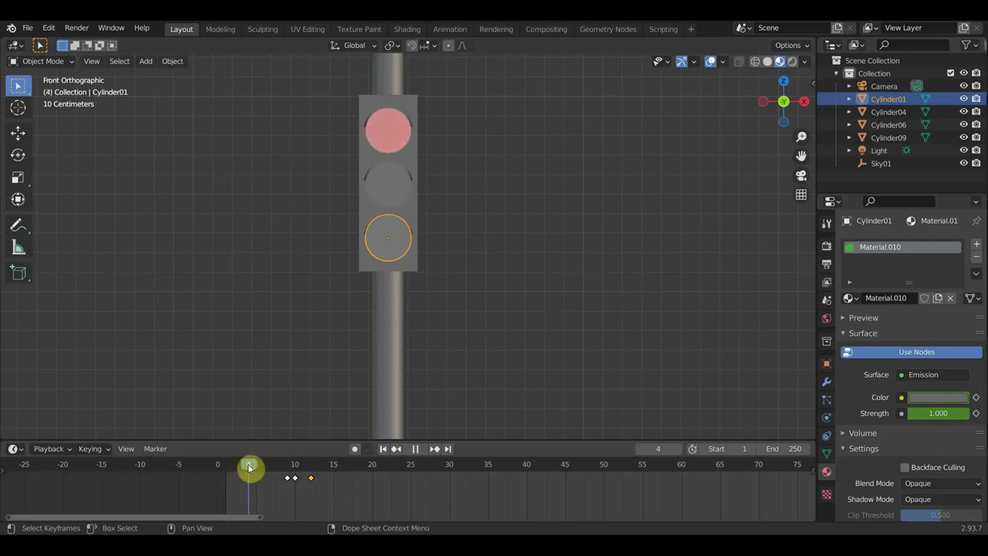
pyautogui.moveTo(248, 467)
pyautogui.mouseDown()
pyautogui.moveTo(287, 484)
pyautogui.moveTo(240, 495)
pyautogui.moveTo(319, 495)
pyautogui.moveTo(227, 495)
pyautogui.moveTo(235, 494)
pyautogui.mouseUp()
# Move Cylinder01's frame-9 keyframe to frame 8, matching the middle lamp, then scrub to frame 10
pyautogui.click(290, 479)
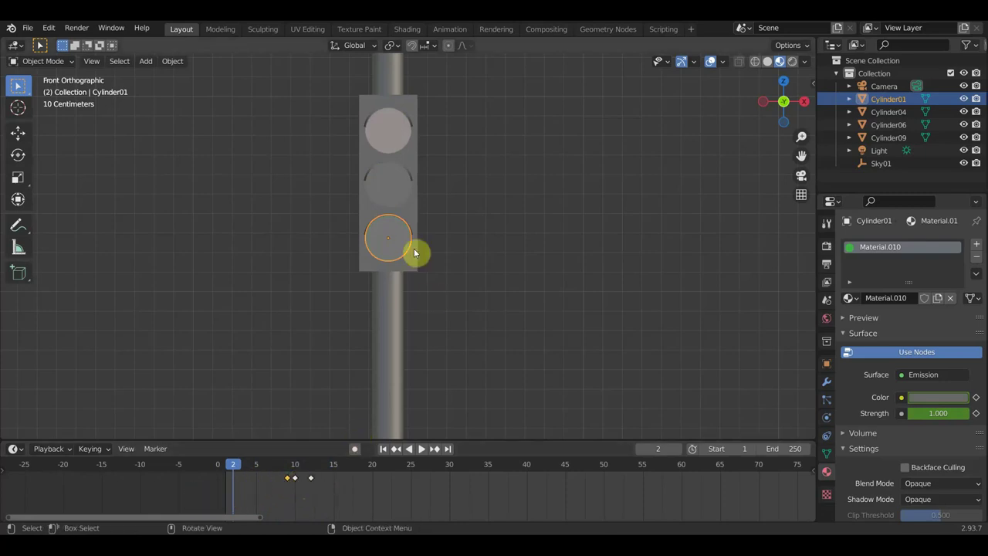
pyautogui.click(384, 188)
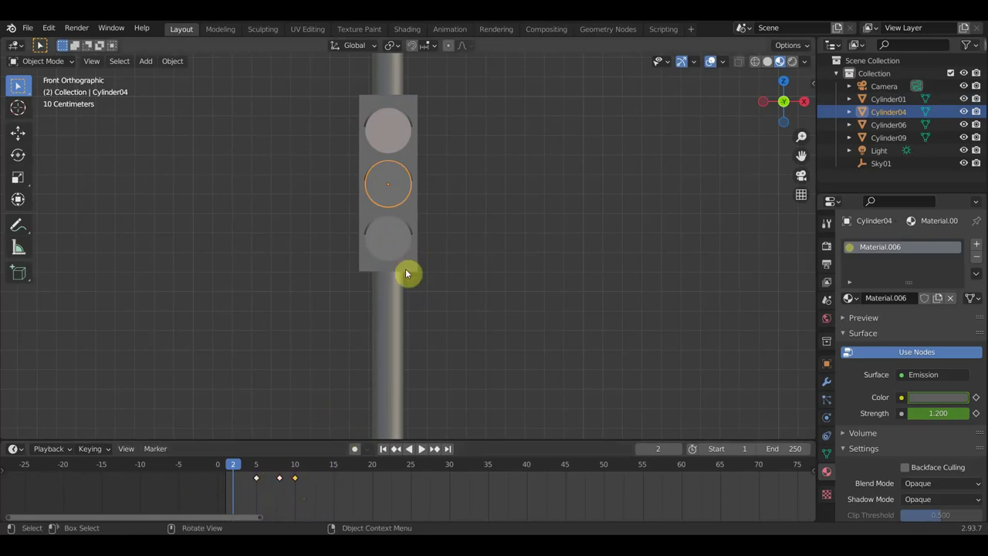
pyautogui.click(389, 244)
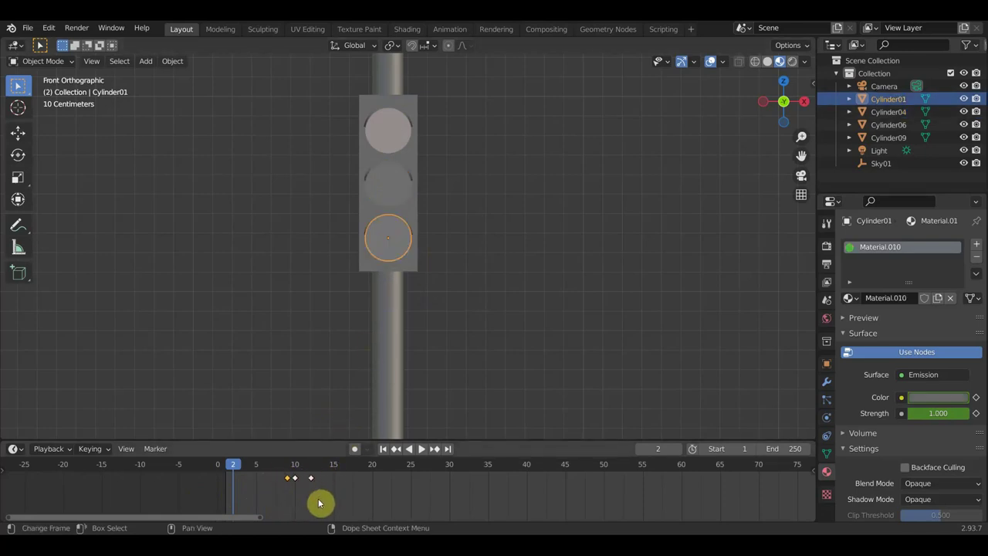
pyautogui.press('g')
pyautogui.click(304, 498)
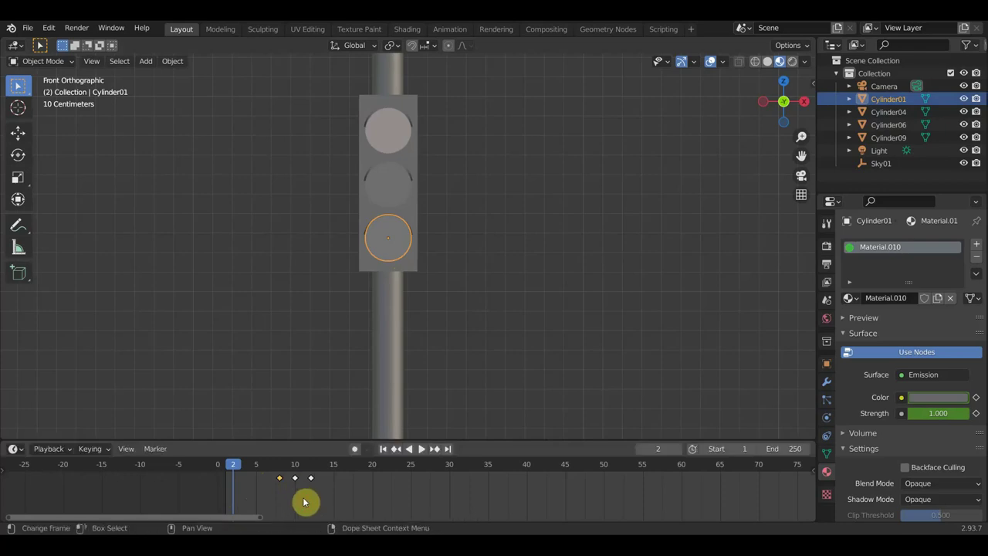
pyautogui.moveTo(239, 467); pyautogui.dragTo(311, 478)
pyautogui.write('12')
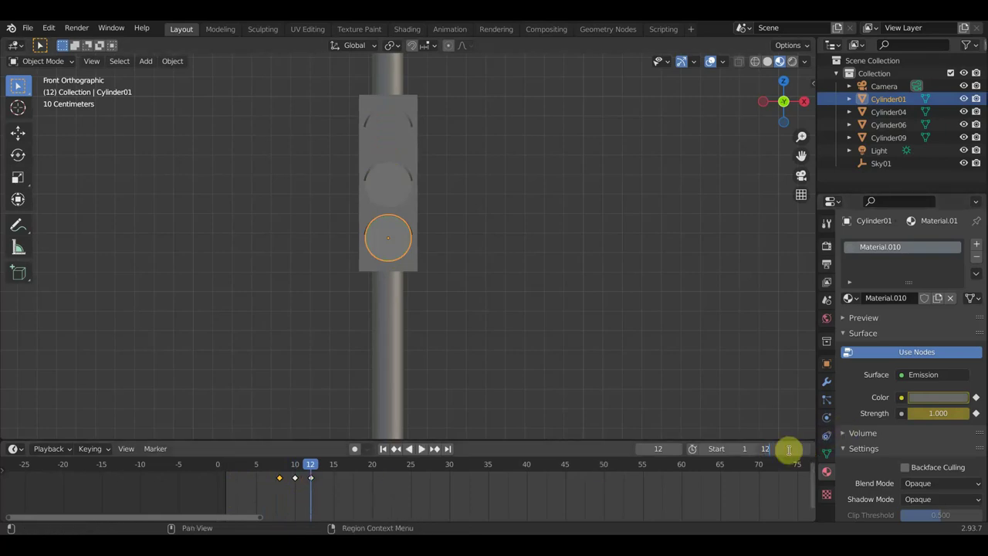
# Set the end frame to 12, play the lamp sequence, then add the other lamps to the selection
pyautogui.press('Return')
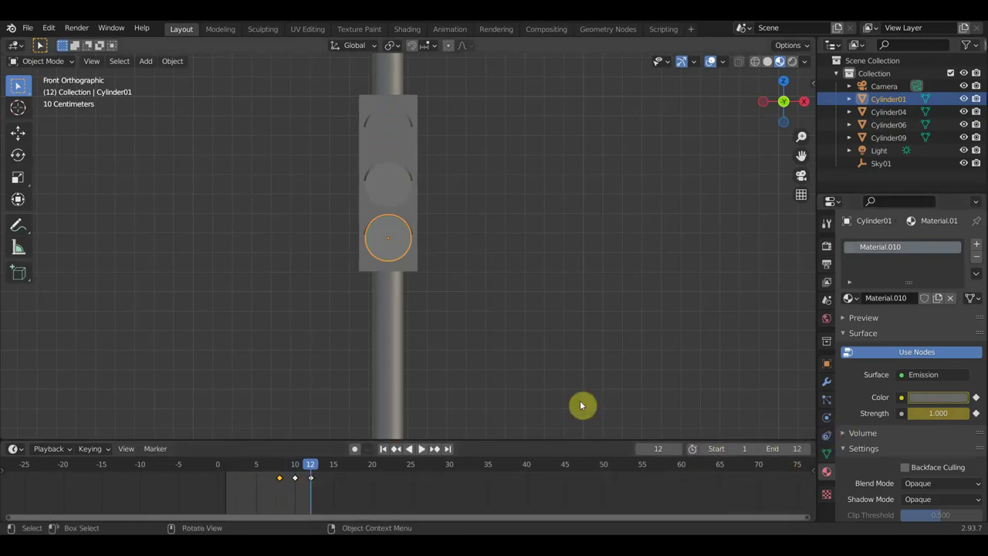
pyautogui.press('space')
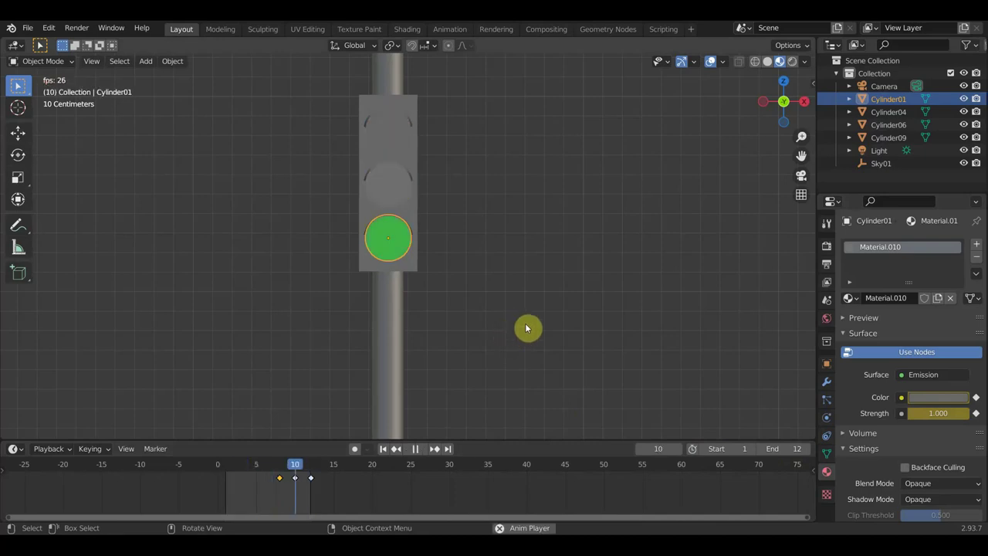
pyautogui.scroll(-1, 501, 323)
pyautogui.moveTo(500, 320)
pyautogui.mouseDown(button='middle')
pyautogui.moveTo(565, 322)
pyautogui.moveTo(497, 323)
pyautogui.moveTo(443, 363)
pyautogui.mouseUp(button='middle')
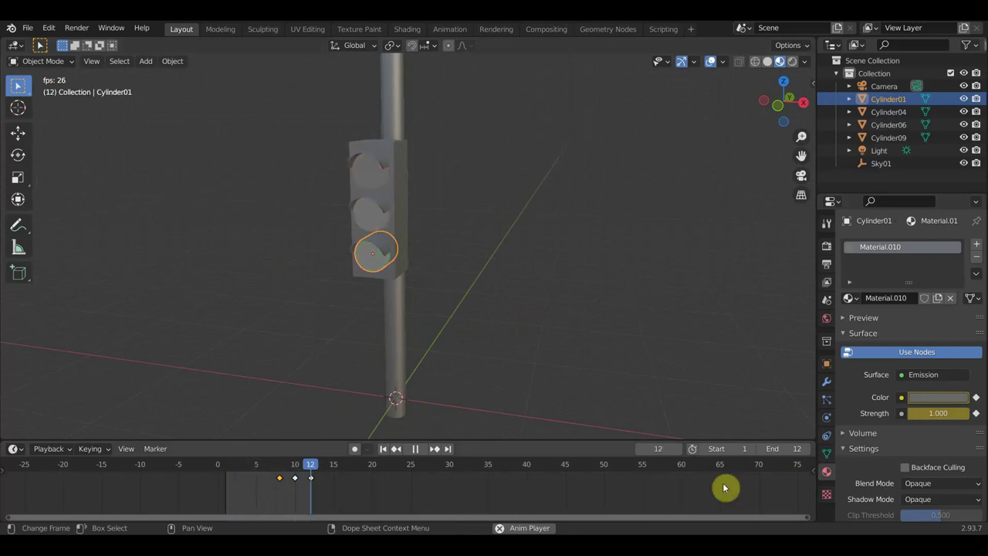
pyautogui.scroll(2, 551, 364)
pyautogui.scroll(2, 549, 363)
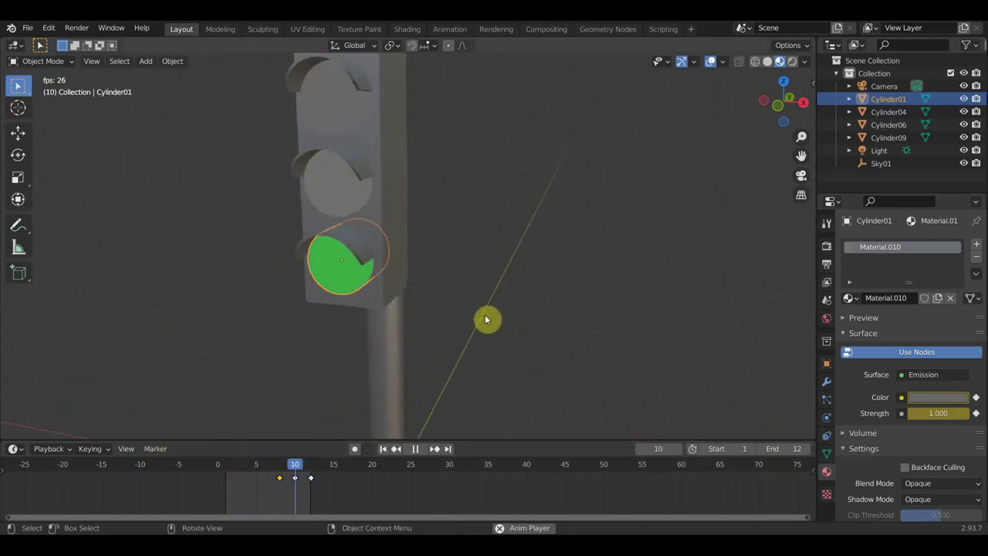
pyautogui.press('space')
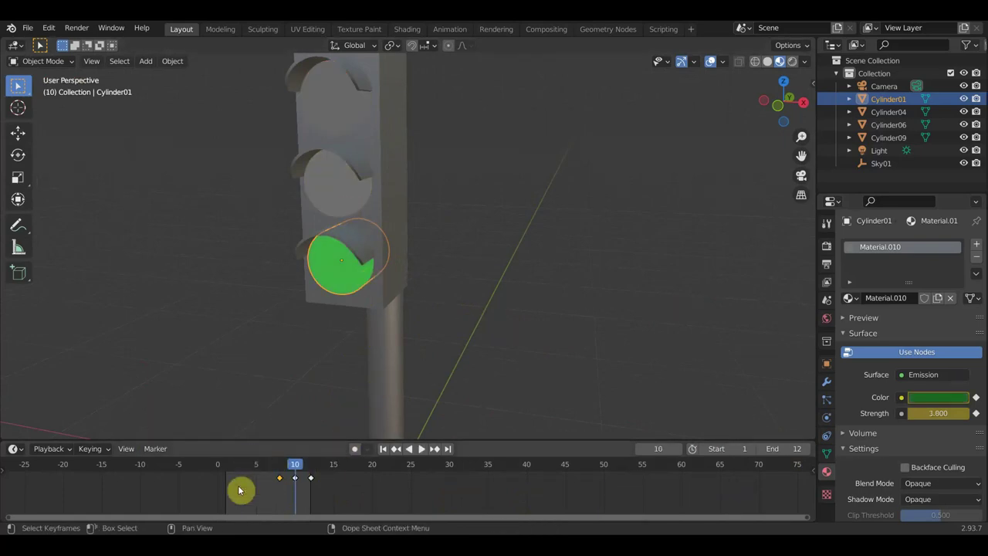
pyautogui.keyDown('shift'); pyautogui.click(328, 200); pyautogui.keyUp('shift')
# Select all three lamps' keyframes and scale them about 2.1x outward from frame 1
pyautogui.keyDown('shift'); pyautogui.click(328, 93); pyautogui.keyUp('shift')
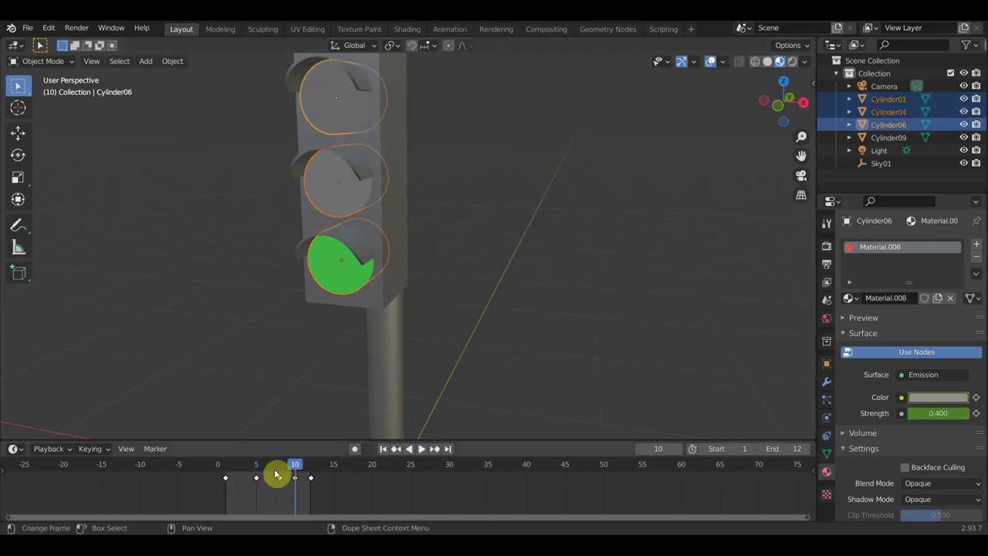
pyautogui.moveTo(270, 486); pyautogui.dragTo(305, 467)
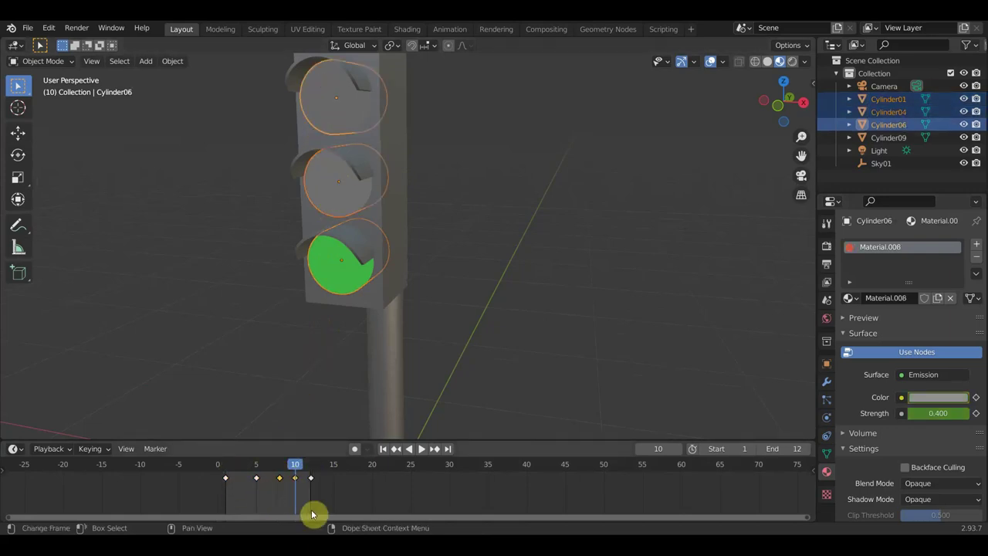
pyautogui.moveTo(344, 510); pyautogui.dragTo(202, 465)
pyautogui.click(226, 468)
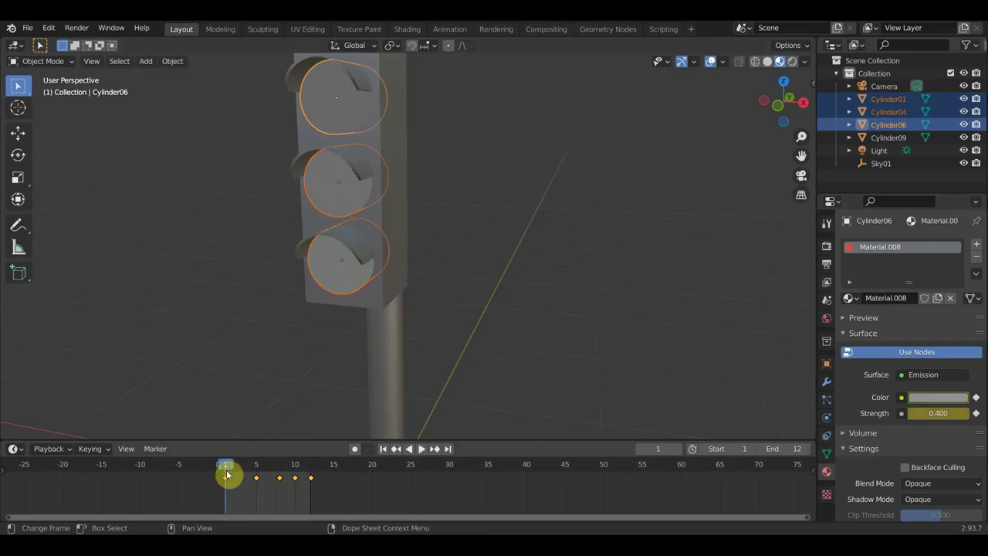
pyautogui.press('s')
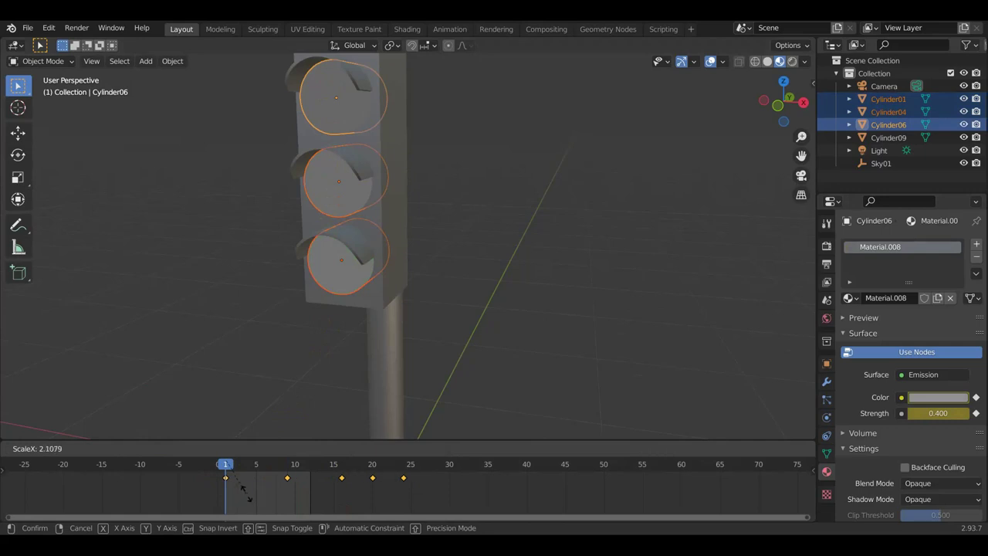
# Confirm the keyframe stretch, set the end frame to 25, preview playback, and switch to front view
pyautogui.click(247, 497)
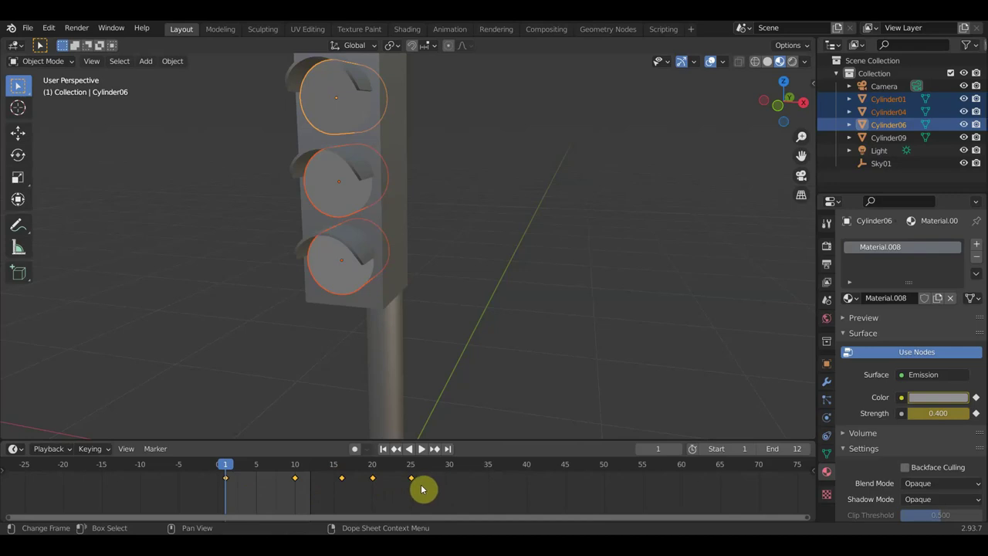
pyautogui.click(789, 448)
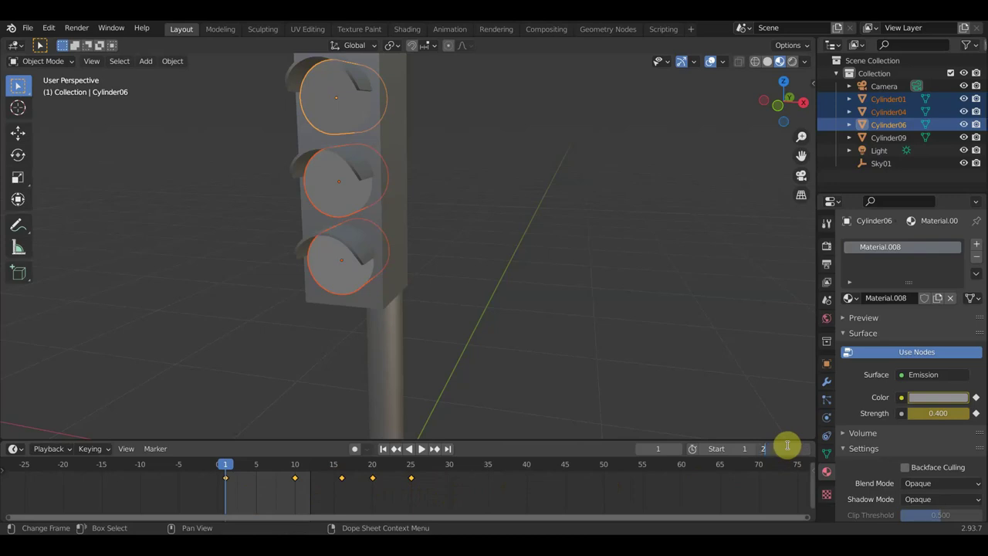
pyautogui.write('5')
pyautogui.press('Return')
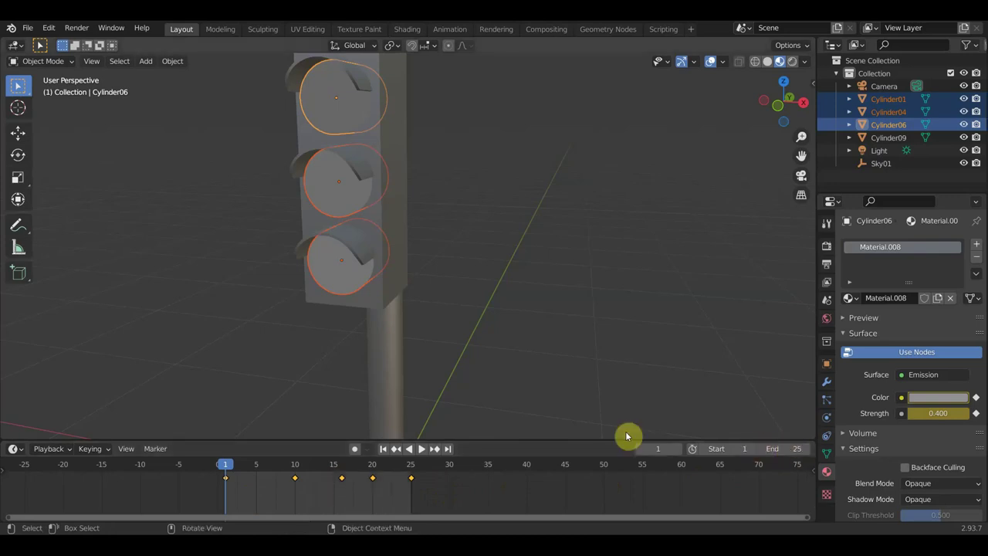
pyautogui.press('space')
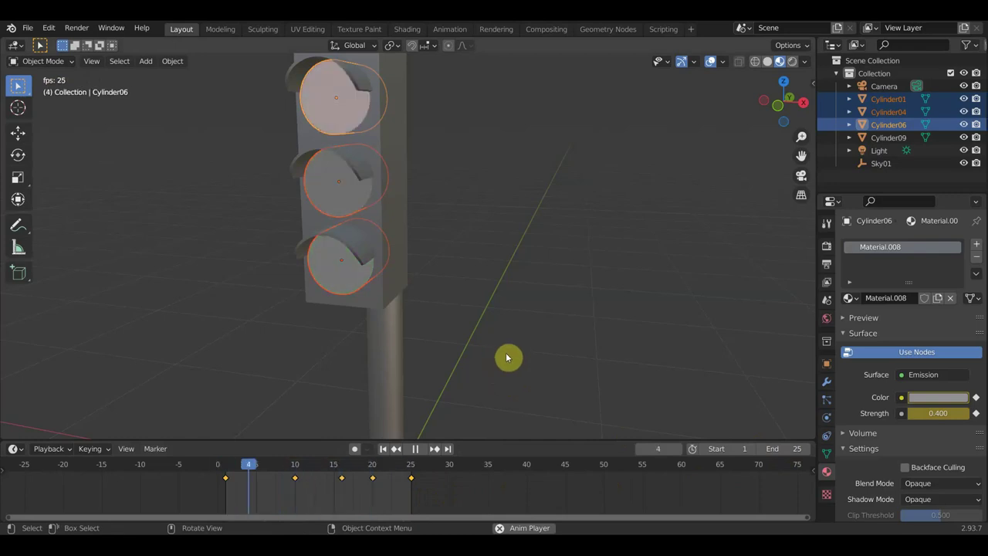
pyautogui.press('space')
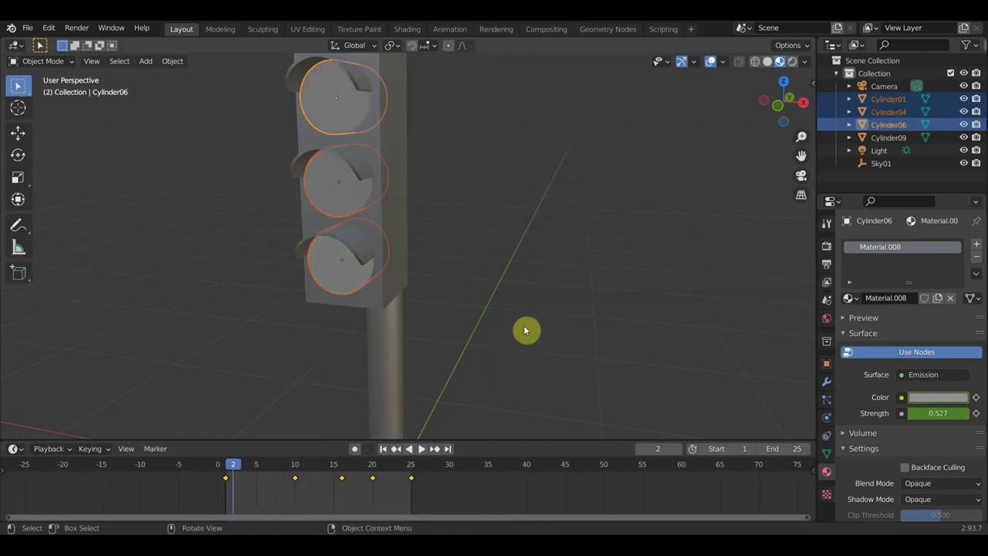
pyautogui.press('KP_1')
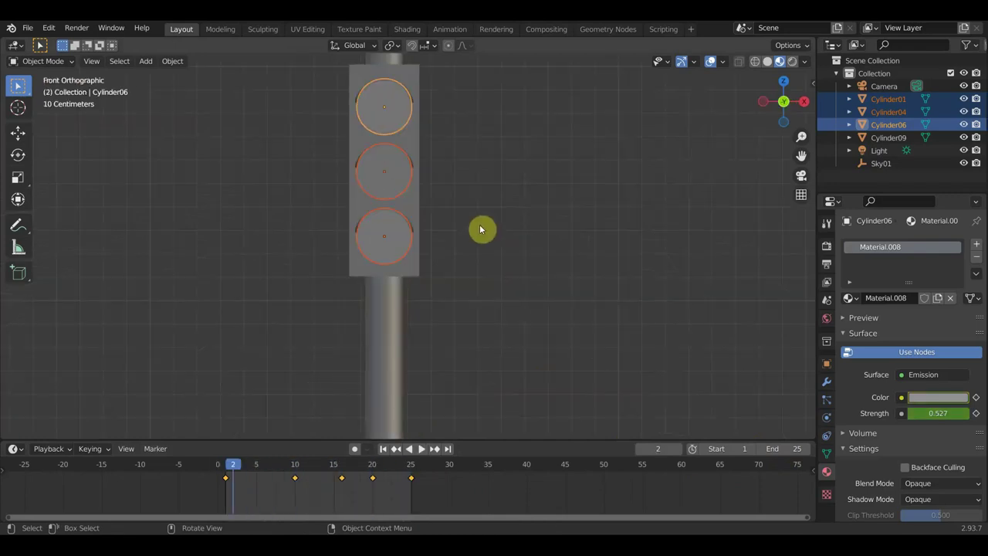
# Move the lamp keyframes from frames 10–25 six frames earlier
pyautogui.keyDown('shift'); pyautogui.moveTo(480, 228); pyautogui.dragTo(485, 263, button='middle'); pyautogui.keyUp('shift')
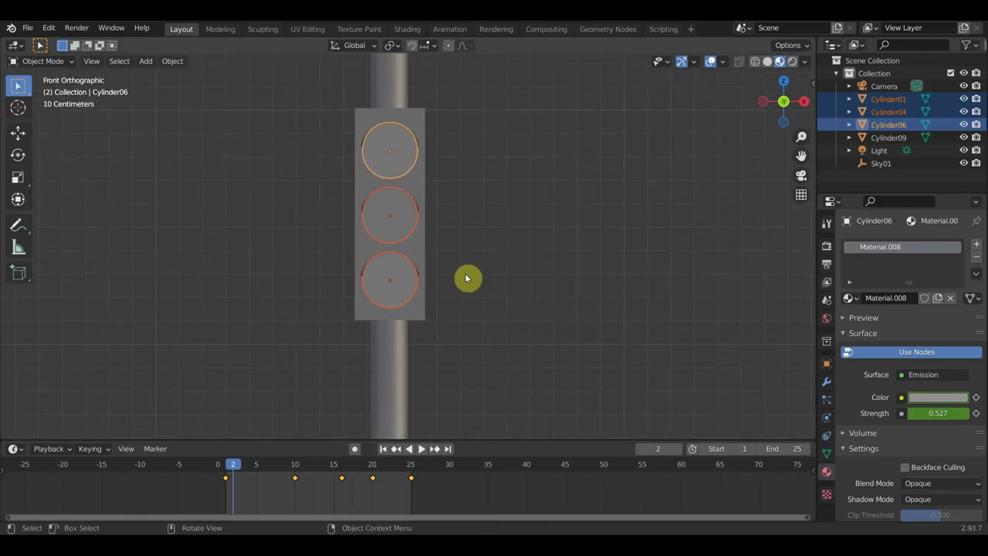
pyautogui.moveTo(251, 492); pyautogui.dragTo(218, 468)
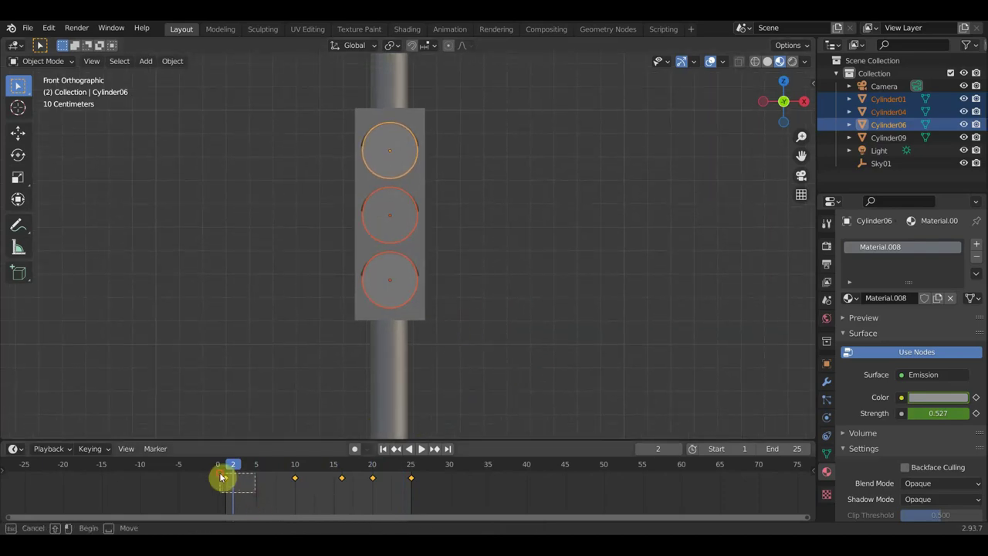
pyautogui.moveTo(434, 500)
pyautogui.mouseDown()
pyautogui.moveTo(272, 467)
pyautogui.moveTo(325, 498)
pyautogui.mouseUp()
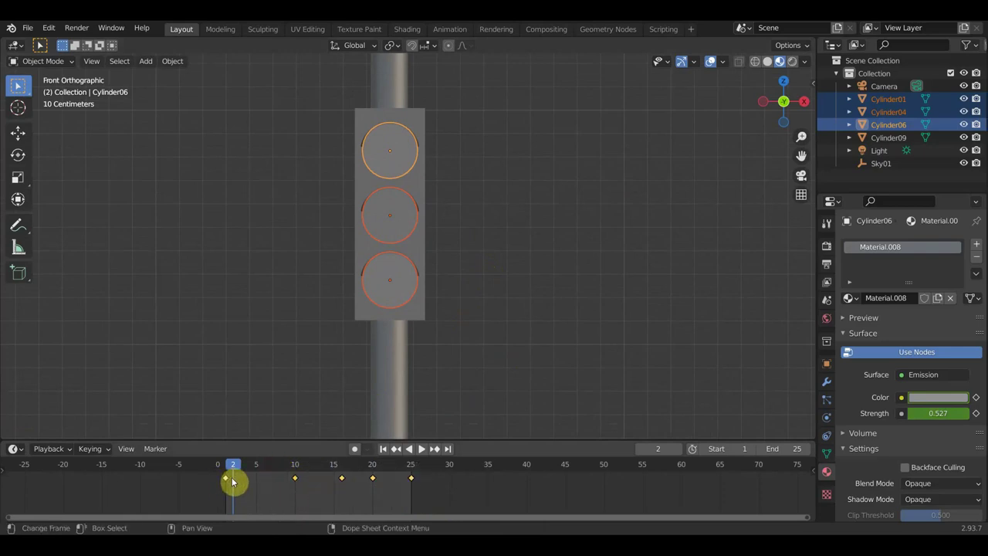
pyautogui.press('g')
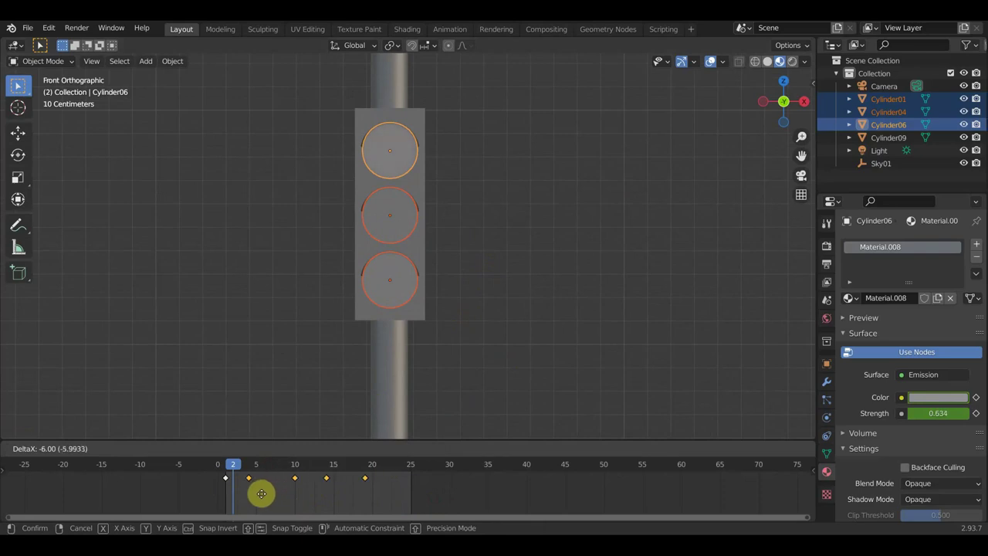
pyautogui.click(261, 494)
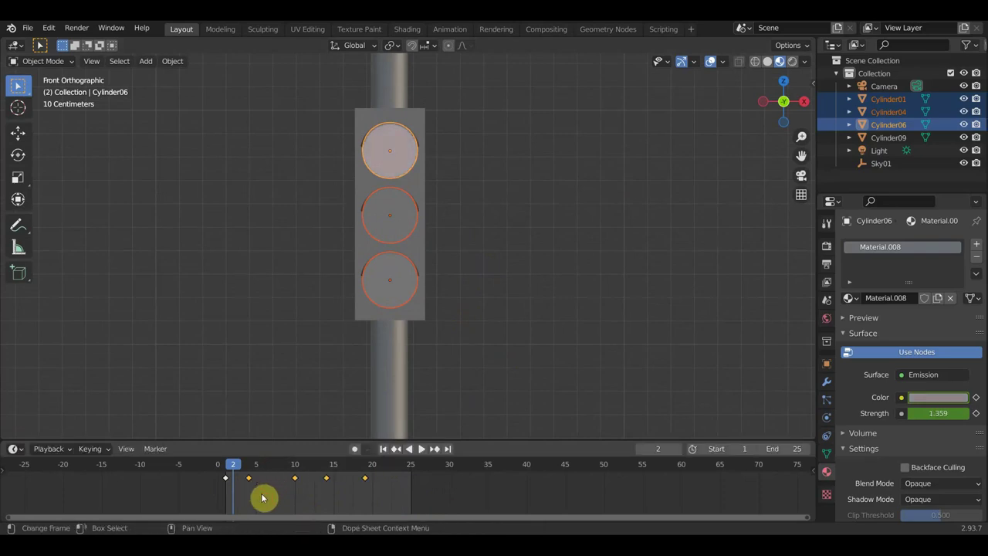
# Set the animation end frame to 19, preview playback, and deselect the lamps
pyautogui.click(368, 474)
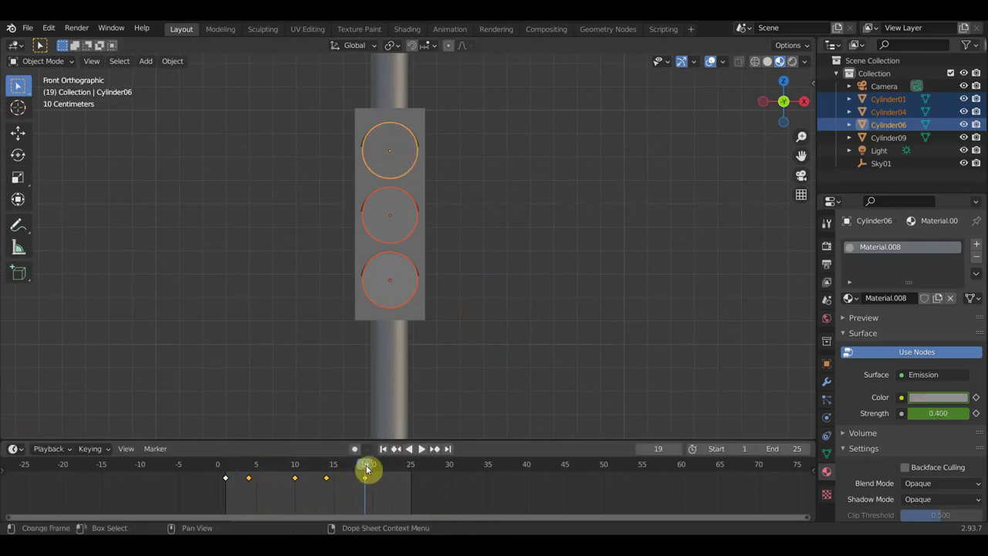
pyautogui.click(772, 448)
pyautogui.write('19')
pyautogui.press('Return')
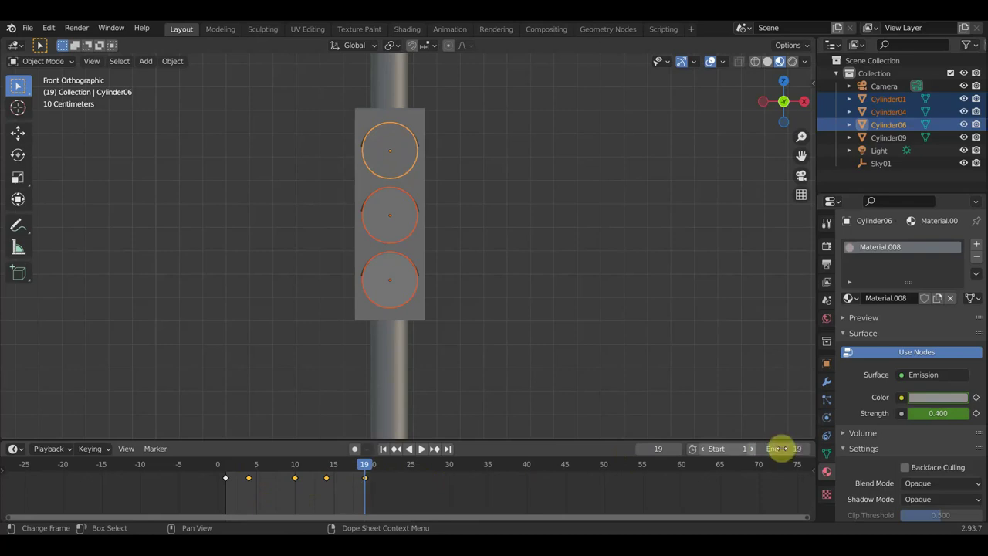
pyautogui.press('space')
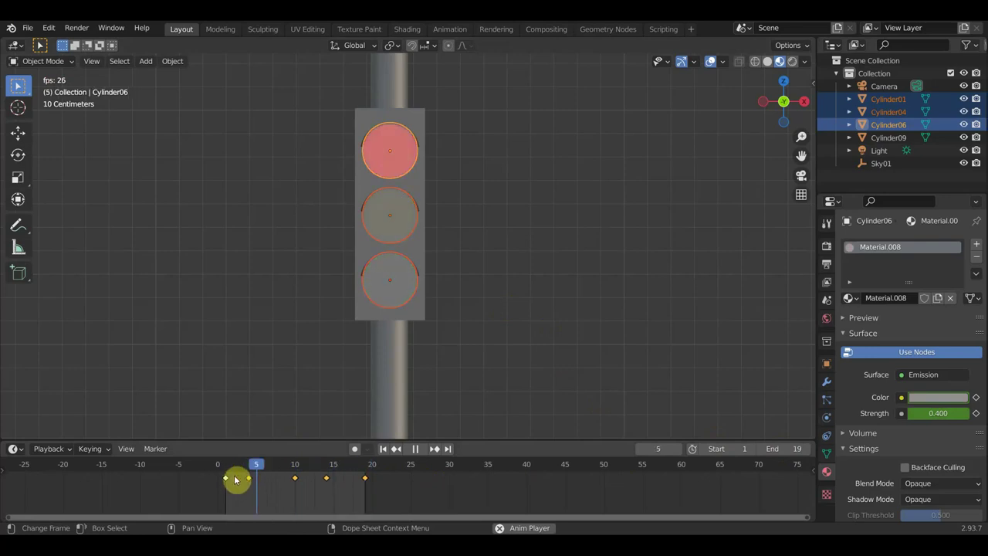
pyautogui.press('space')
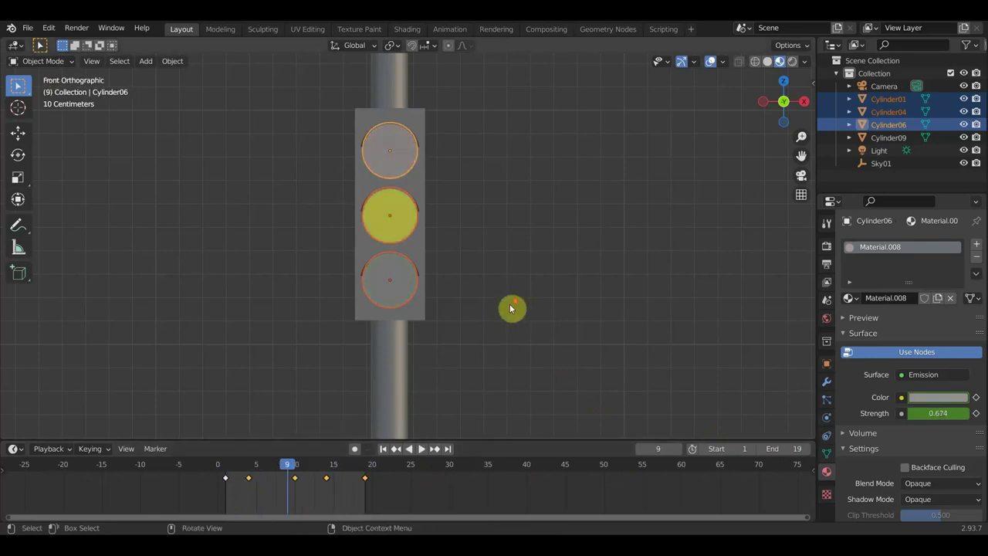
pyautogui.moveTo(511, 309)
pyautogui.mouseDown(button='middle')
pyautogui.moveTo(547, 322)
pyautogui.moveTo(489, 316)
pyautogui.mouseUp(button='middle')
pyautogui.click(545, 319)
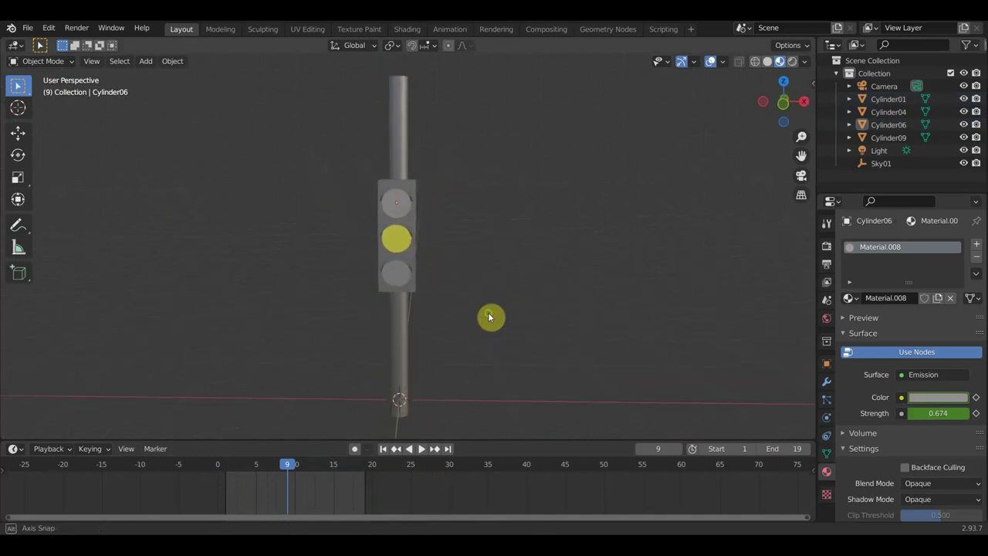
# Zoom in and orbit for an angled close look at the traffic light lamps
pyautogui.scroll(2, 471, 310)
pyautogui.scroll(1, 469, 309)
pyautogui.scroll(2, 467, 308)
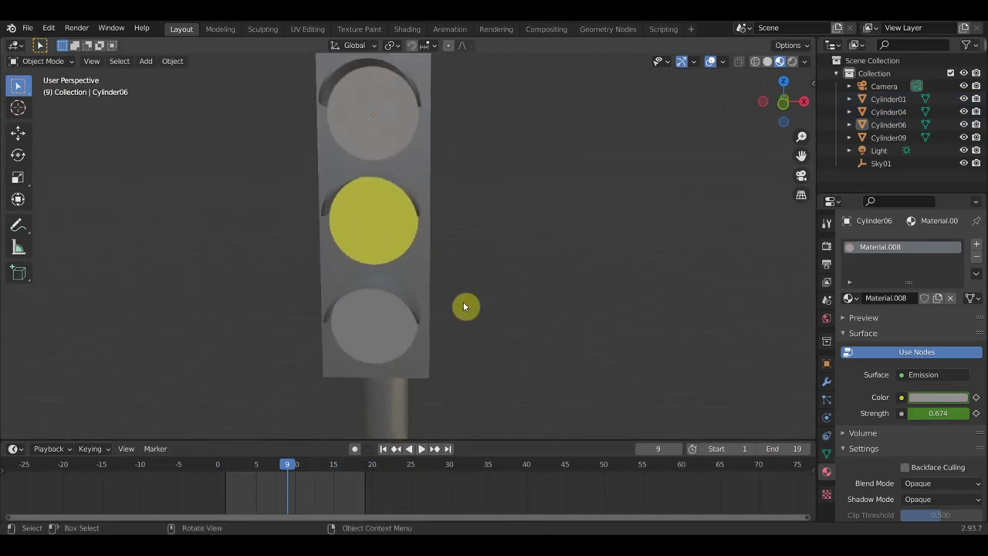
pyautogui.moveTo(380, 231); pyautogui.dragTo(439, 225, button='middle')
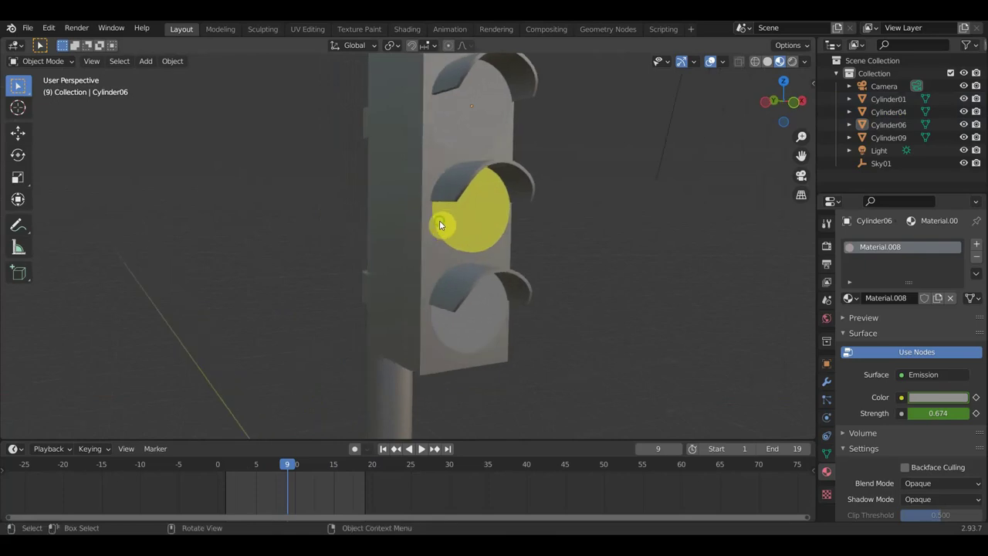
# Add a trial circle mesh, delete it, and bring up the Add > Mesh menu again
pyautogui.click(51, 65)
pyautogui.click(144, 63)
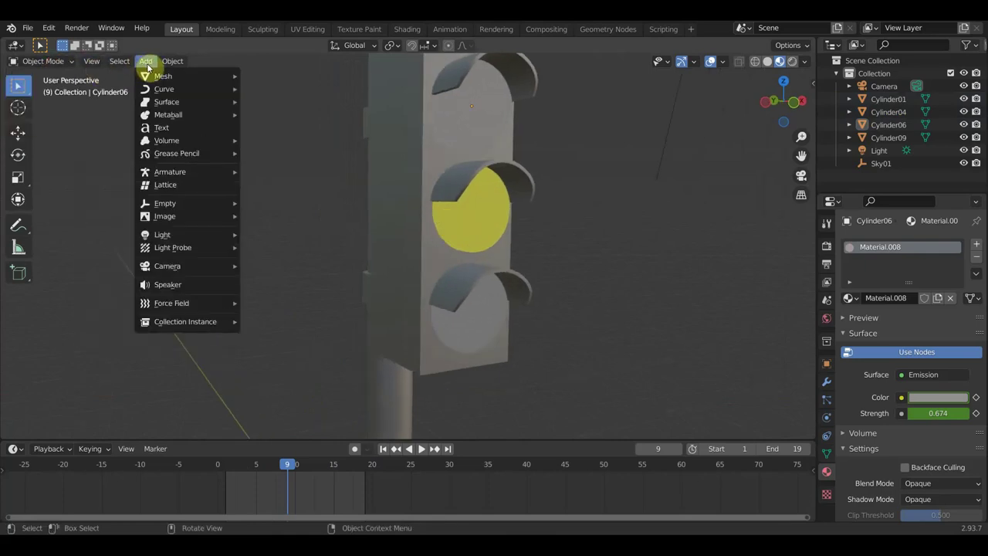
pyautogui.moveTo(164, 76)
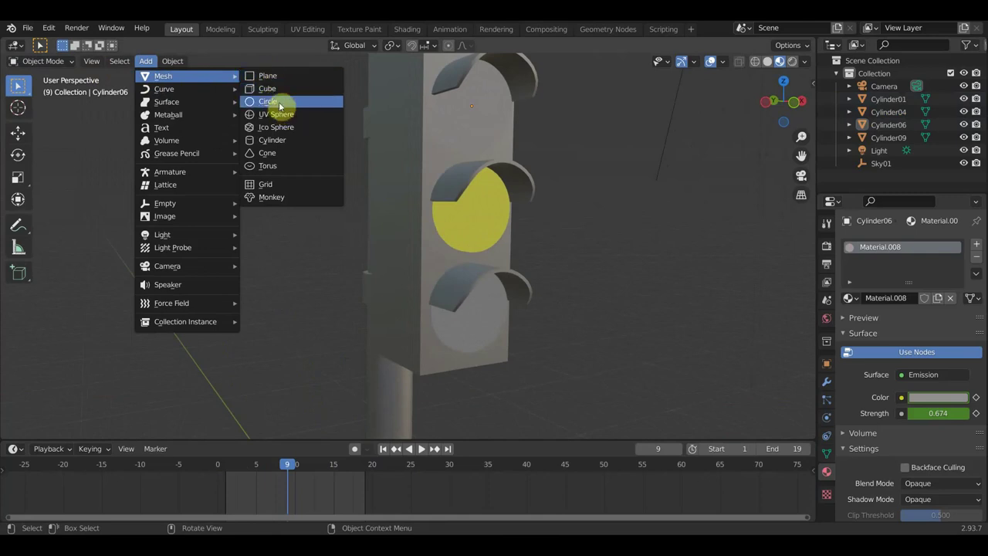
pyautogui.click(280, 103)
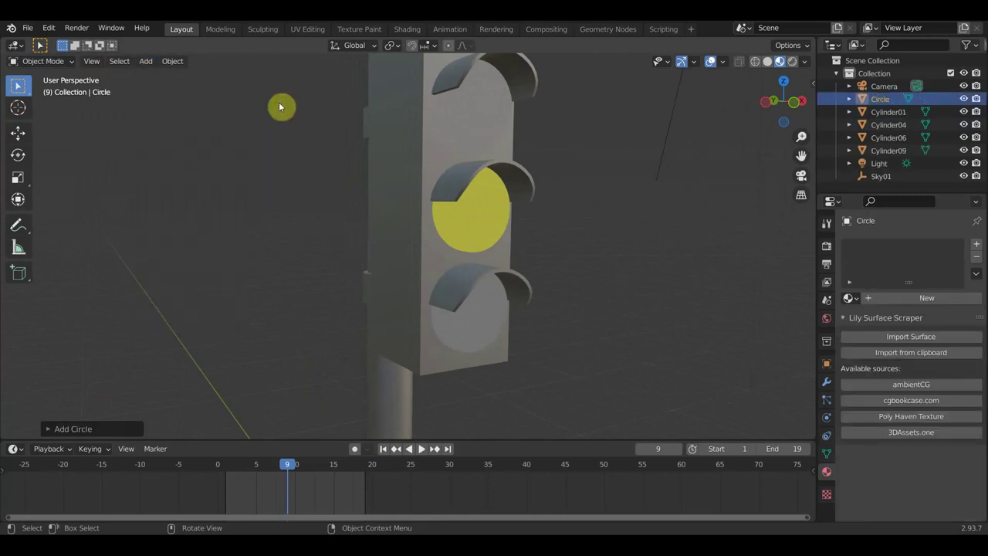
pyautogui.press('Delete')
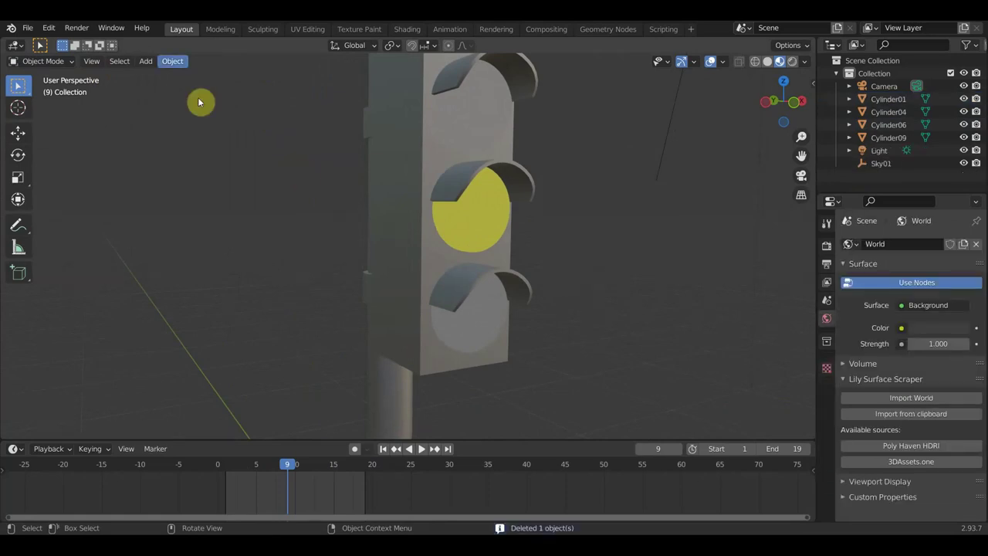
pyautogui.click(146, 61)
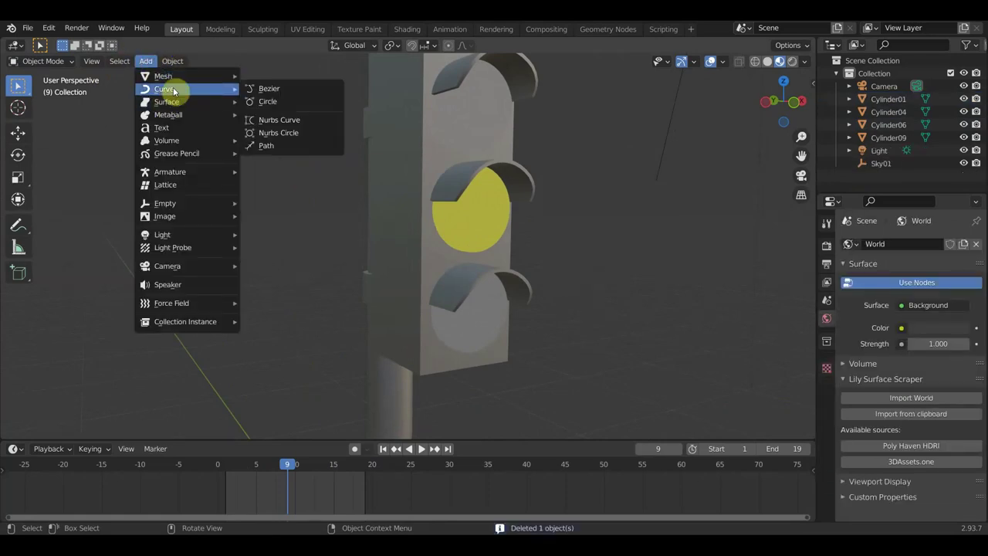
pyautogui.moveTo(163, 76)
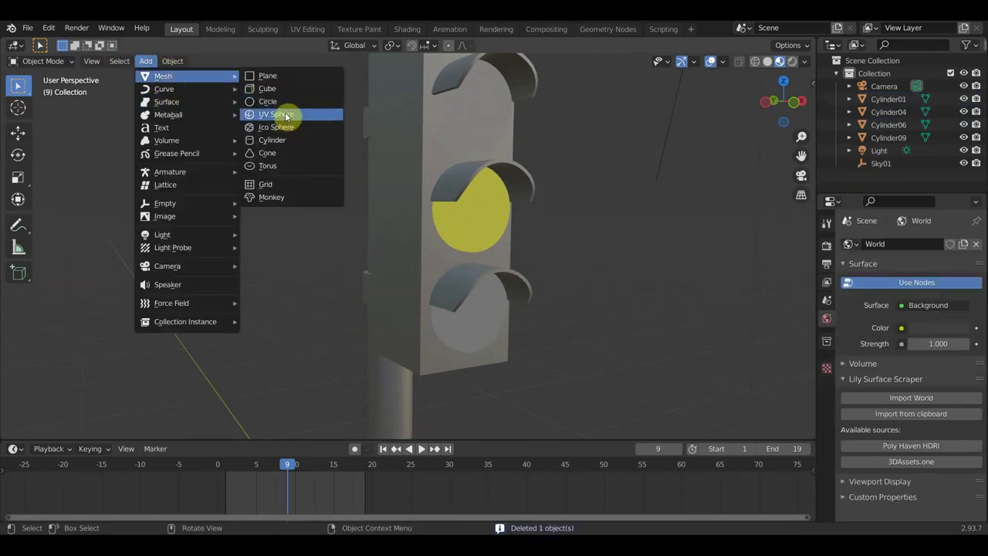
# Add a UV sphere, shrink it to bulb size, and move it up toward the traffic light
pyautogui.click(285, 114)
pyautogui.scroll(-4, 476, 262)
pyautogui.scroll(-2, 468, 282)
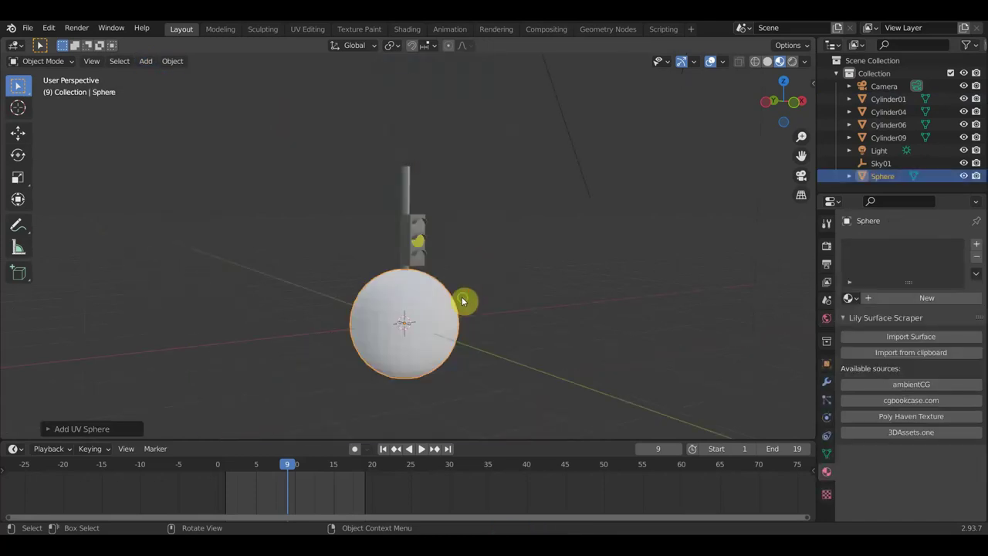
pyautogui.moveTo(464, 298); pyautogui.dragTo(534, 298, button='middle')
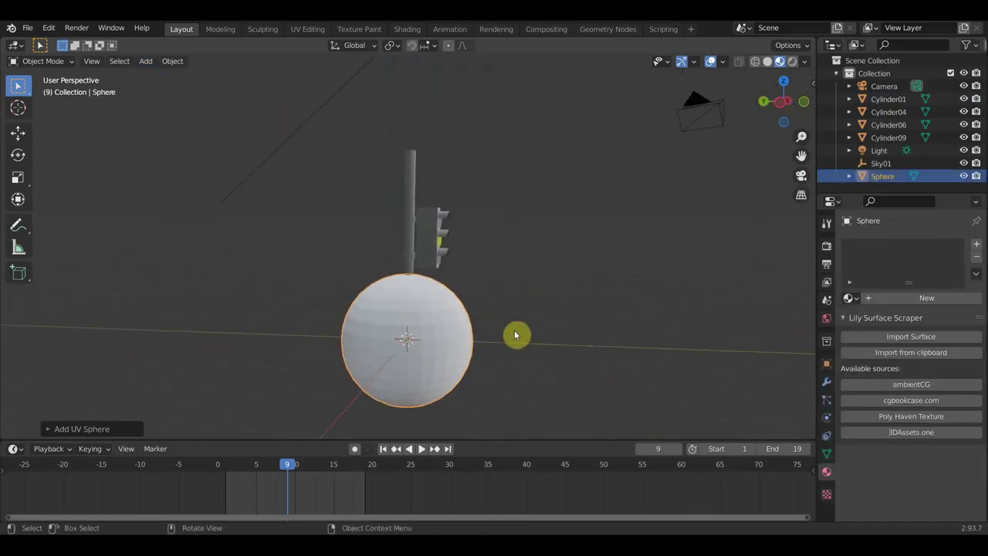
pyautogui.press('KP_3')
pyautogui.press('s')
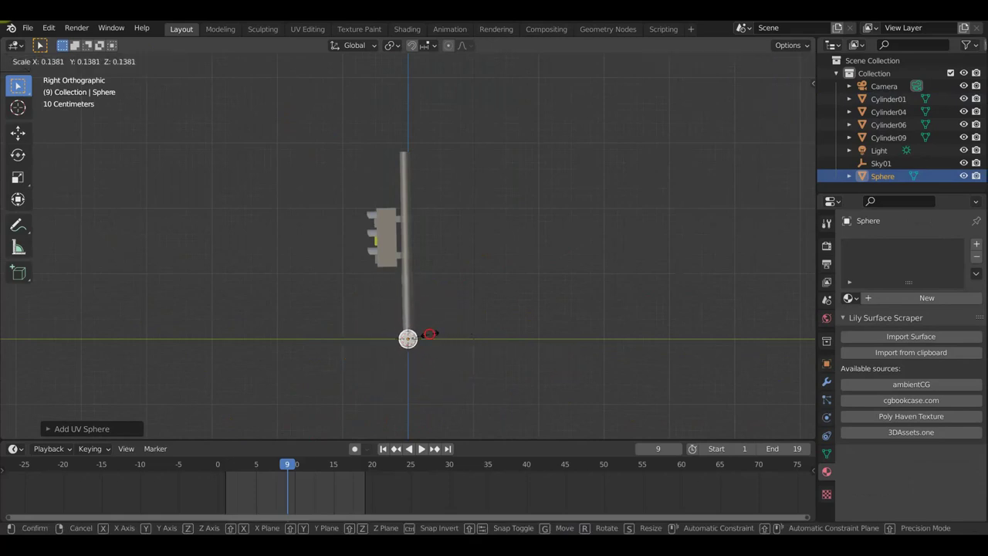
pyautogui.click(430, 333)
pyautogui.press('g')
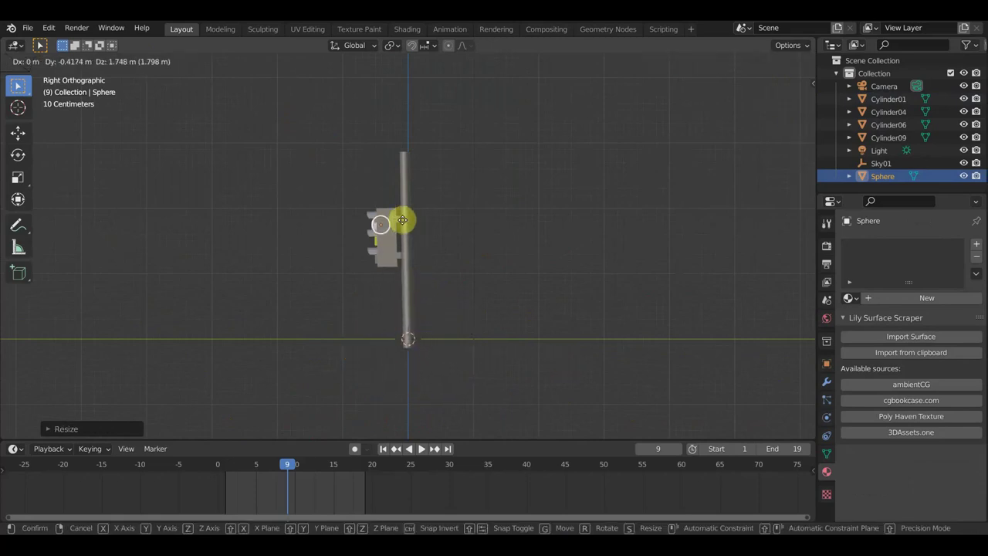
pyautogui.click(403, 221)
pyautogui.scroll(4, 403, 222)
pyautogui.scroll(2, 403, 224)
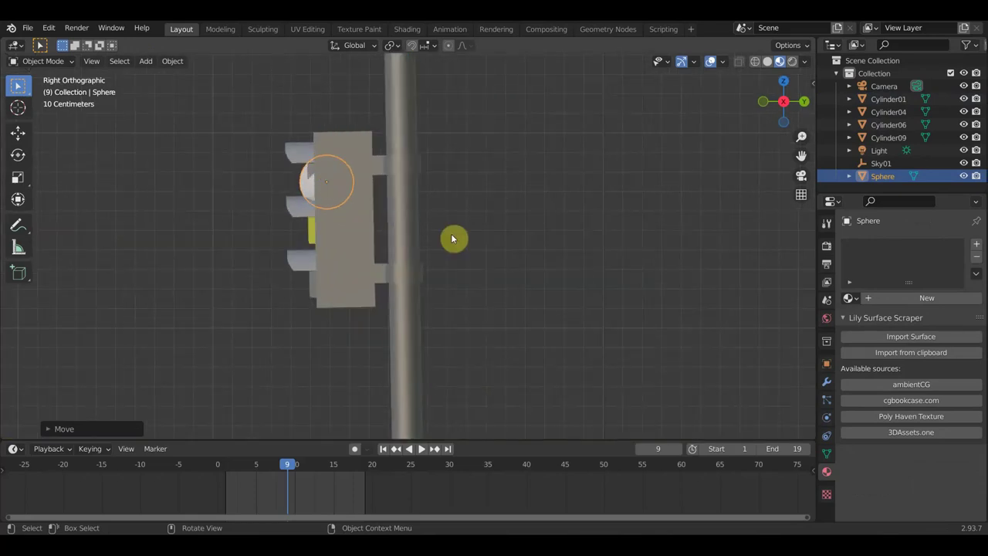
# Shrink the sphere further and move it into the top lamp housing, checking the right view
pyautogui.press('s')
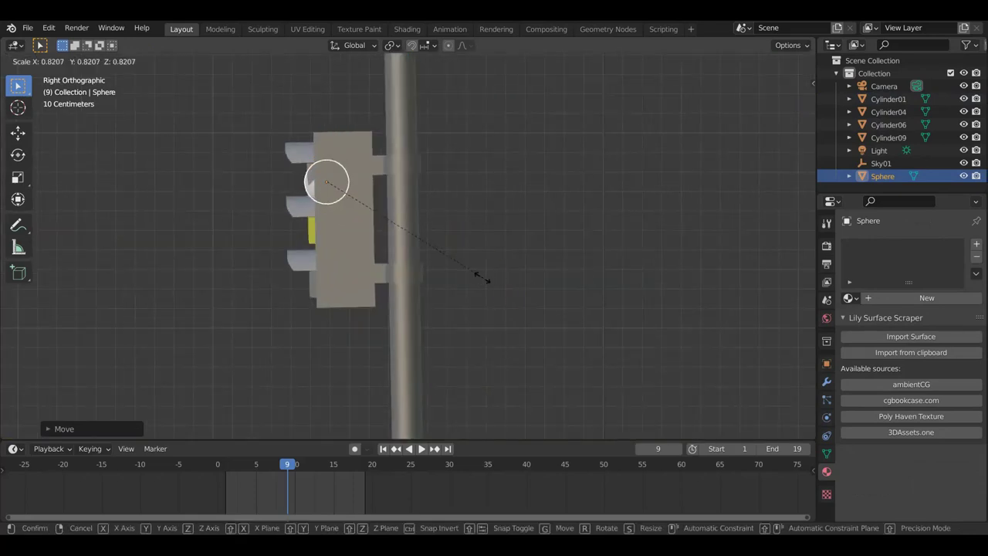
pyautogui.click(481, 276)
pyautogui.moveTo(479, 280); pyautogui.dragTo(632, 296, button='middle')
pyautogui.press('g')
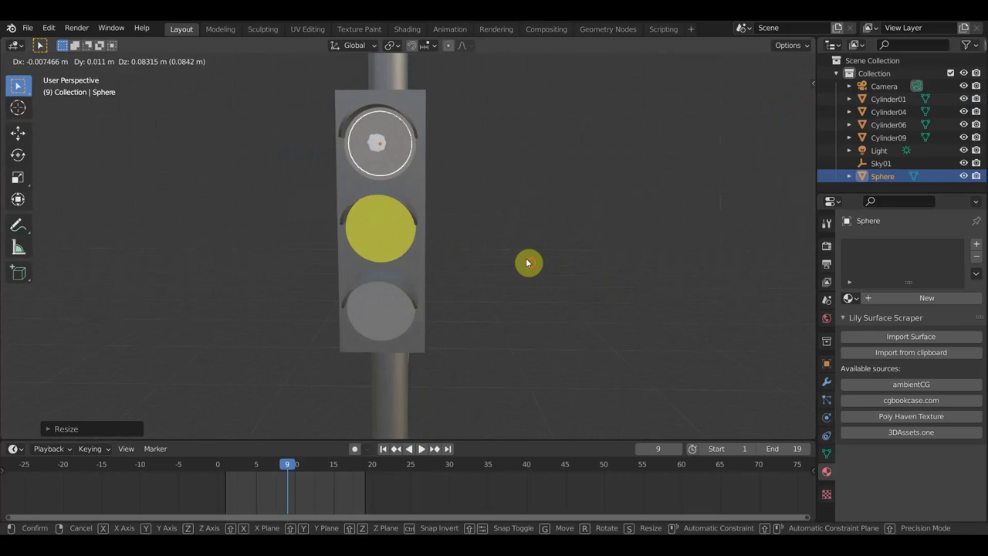
pyautogui.click(528, 264)
pyautogui.press('KP_3')
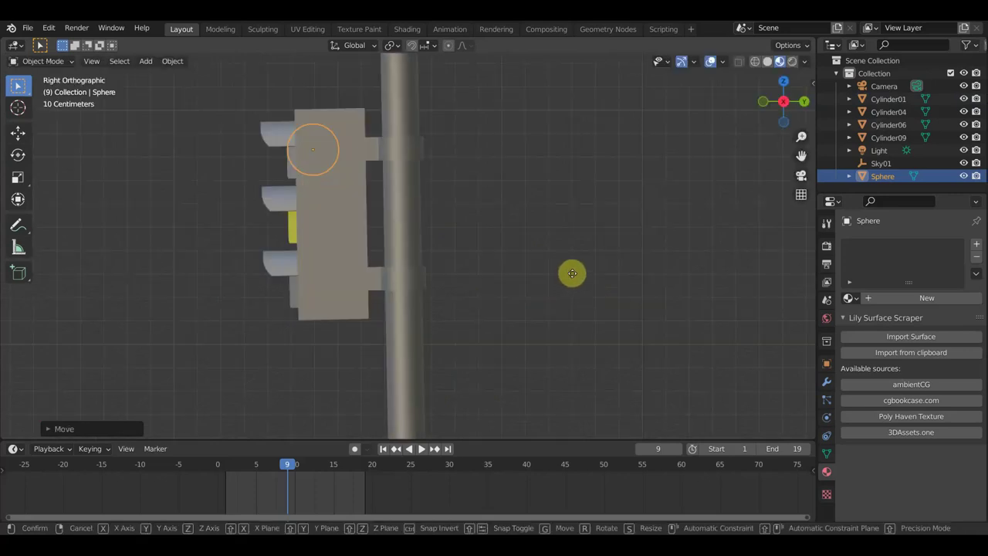
pyautogui.press('g')
pyautogui.click(559, 271)
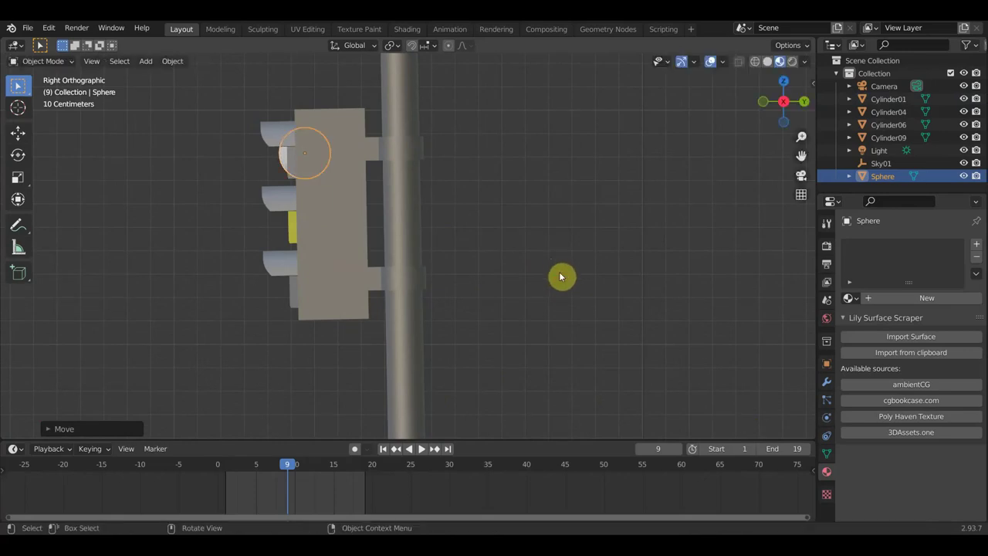
# From the front view, nudge the sphere until it is centred in the top lamp
pyautogui.moveTo(562, 276); pyautogui.dragTo(704, 286, button='middle')
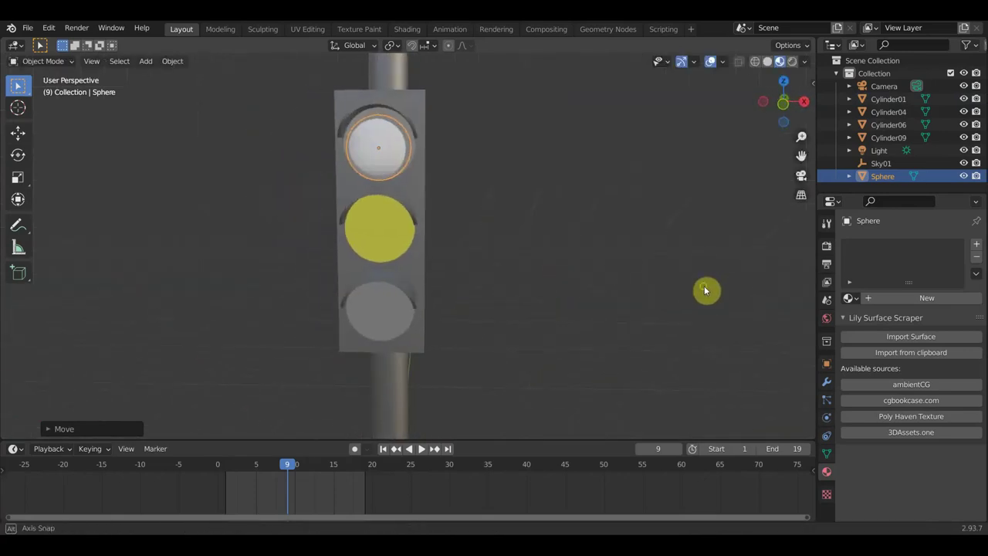
pyautogui.press('KP_1')
pyautogui.scroll(2, 618, 274)
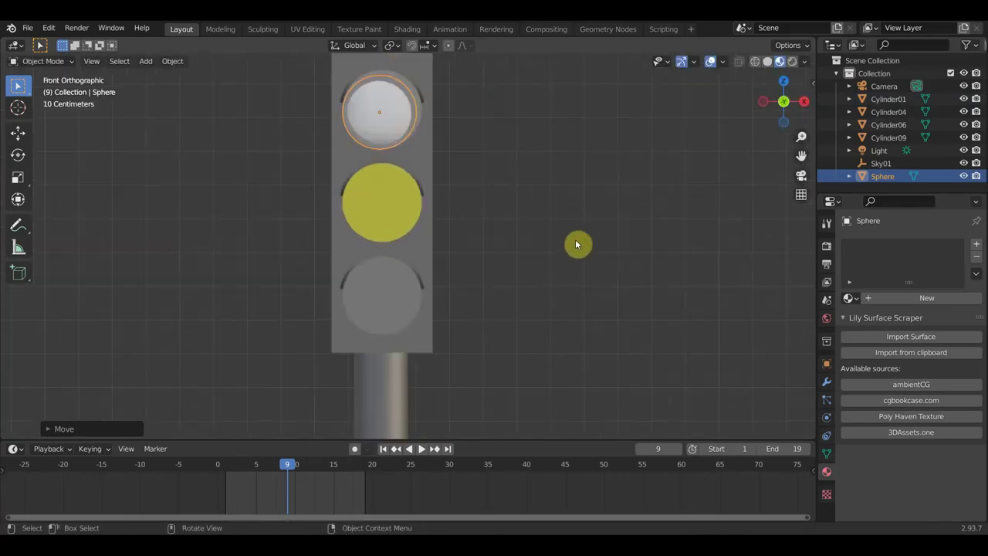
pyautogui.press('g')
pyautogui.click(563, 240)
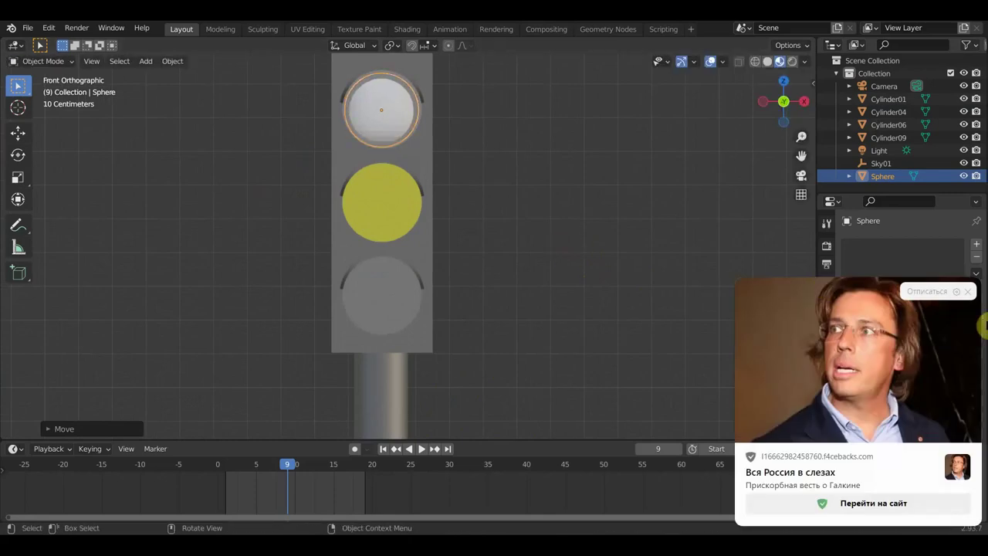
pyautogui.click(968, 291)
pyautogui.press('g')
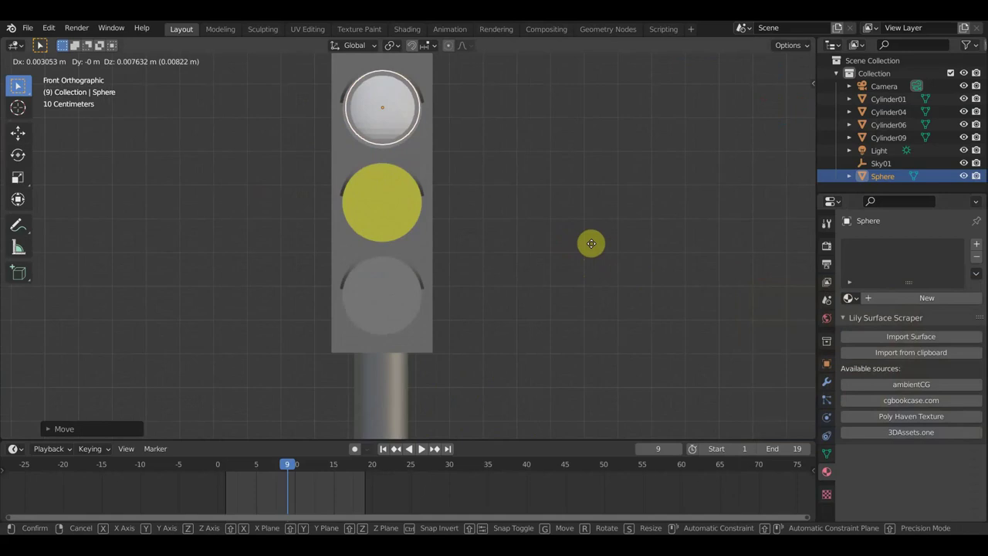
pyautogui.click(591, 244)
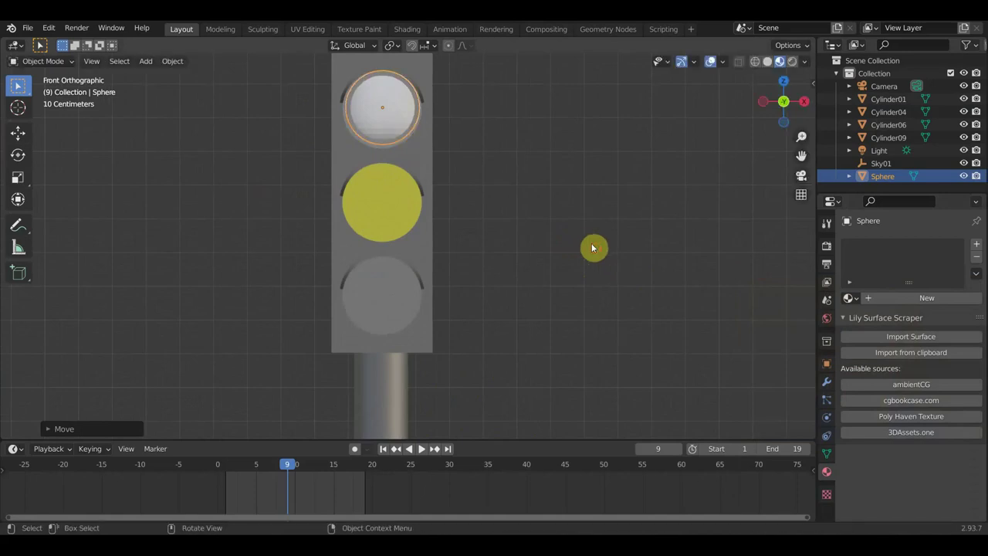
pyautogui.moveTo(634, 267)
pyautogui.mouseDown(button='middle')
pyautogui.moveTo(539, 288)
pyautogui.moveTo(640, 268)
pyautogui.mouseUp(button='middle')
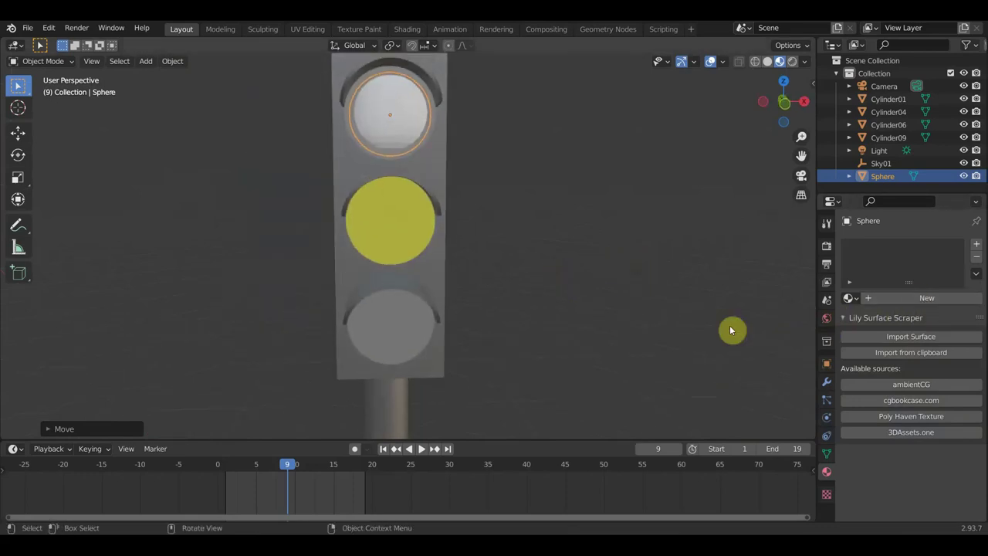
# Select the top sphere and create a new material for it
pyautogui.hotkey('ctrl', 'z')
pyautogui.press('KP_1')
pyautogui.scroll(1, 495, 222)
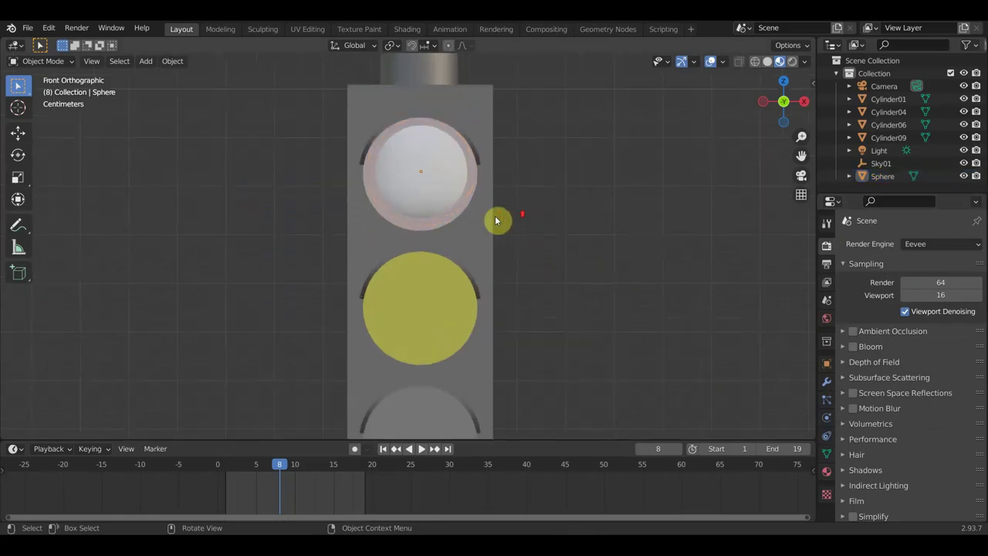
pyautogui.click(430, 194)
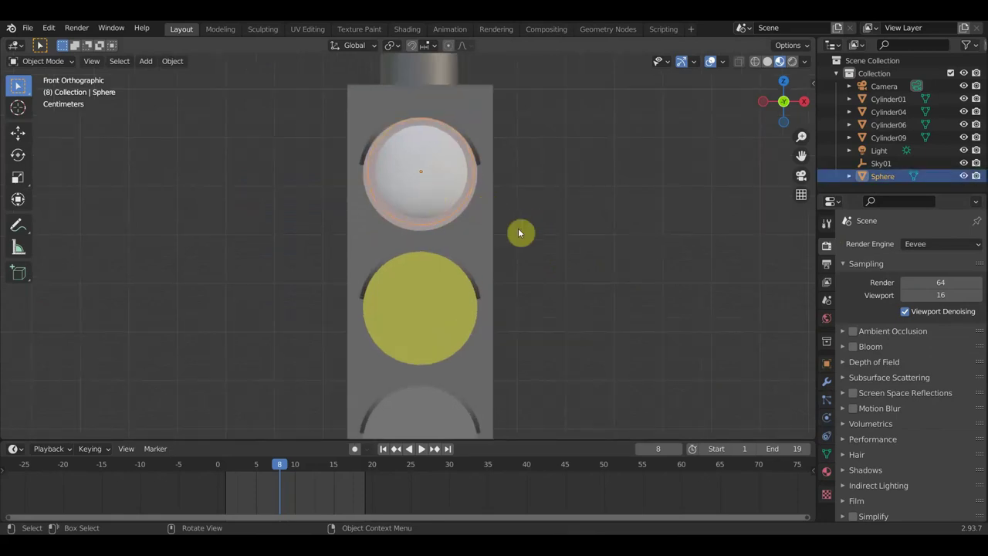
pyautogui.click(827, 473)
pyautogui.click(924, 298)
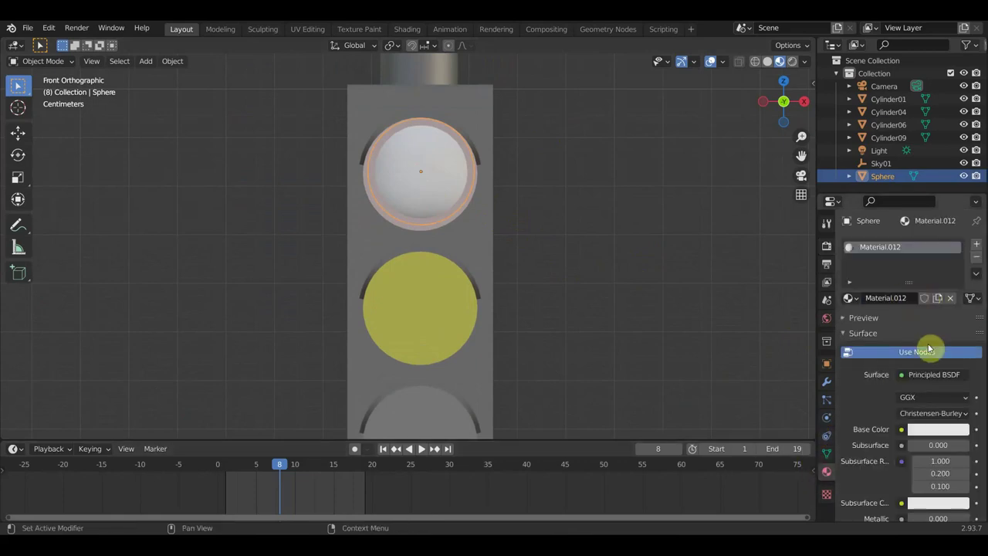
# In the Shading workspace, set the material's Specular to 0 and Roughness to 0.205
pyautogui.click(407, 30)
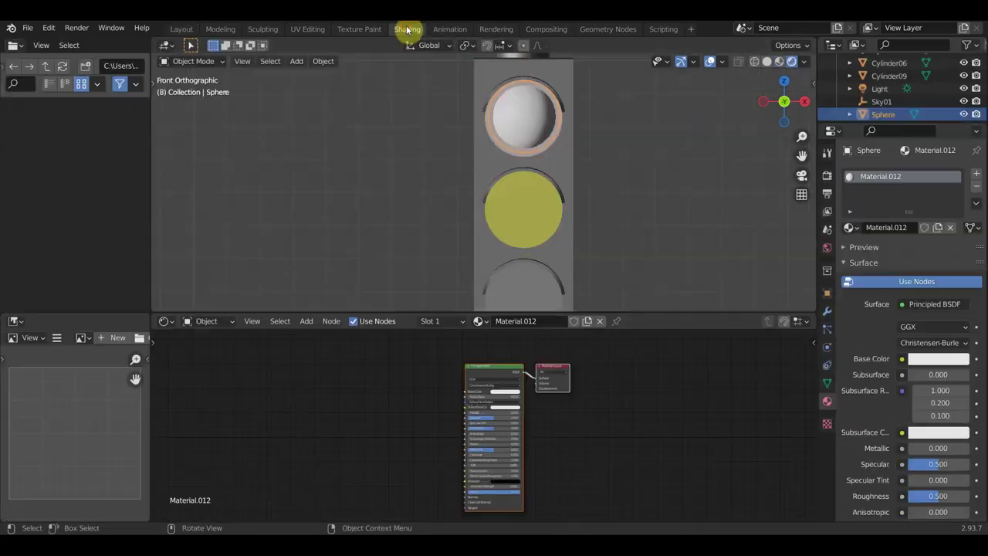
pyautogui.scroll(2, 534, 443)
pyautogui.scroll(2, 603, 466)
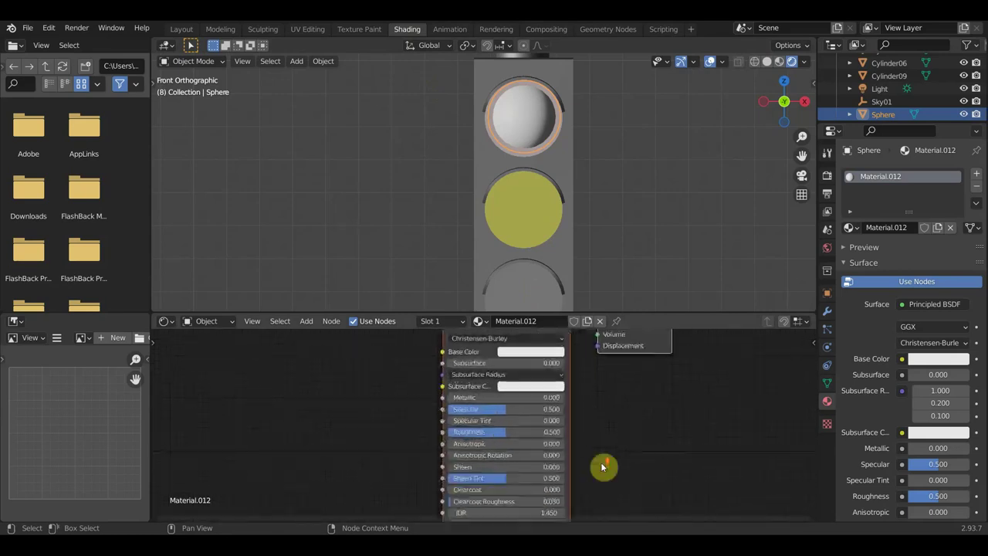
pyautogui.scroll(1, 603, 467)
pyautogui.scroll(2, 614, 432)
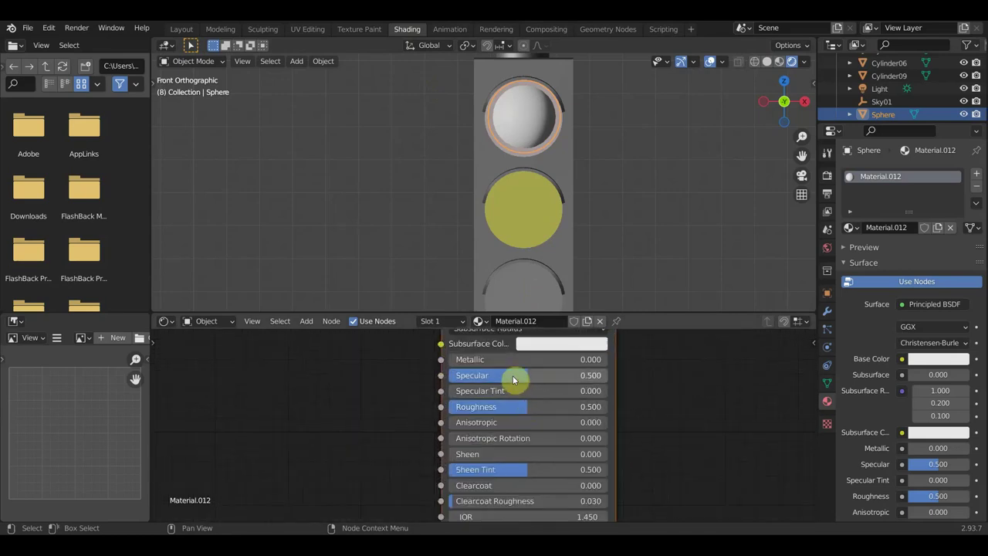
pyautogui.moveTo(513, 375); pyautogui.dragTo(452, 376)
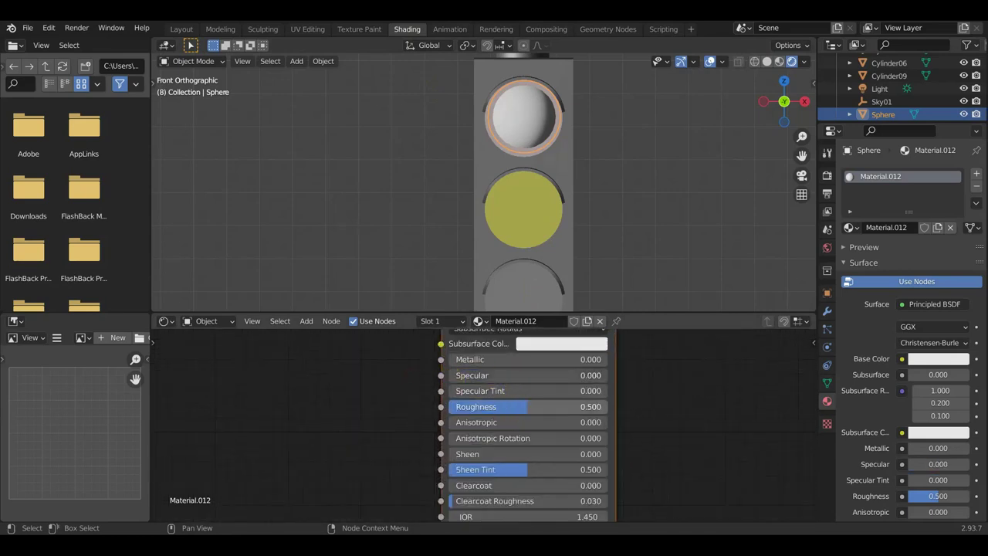
pyautogui.moveTo(527, 406); pyautogui.dragTo(474, 410)
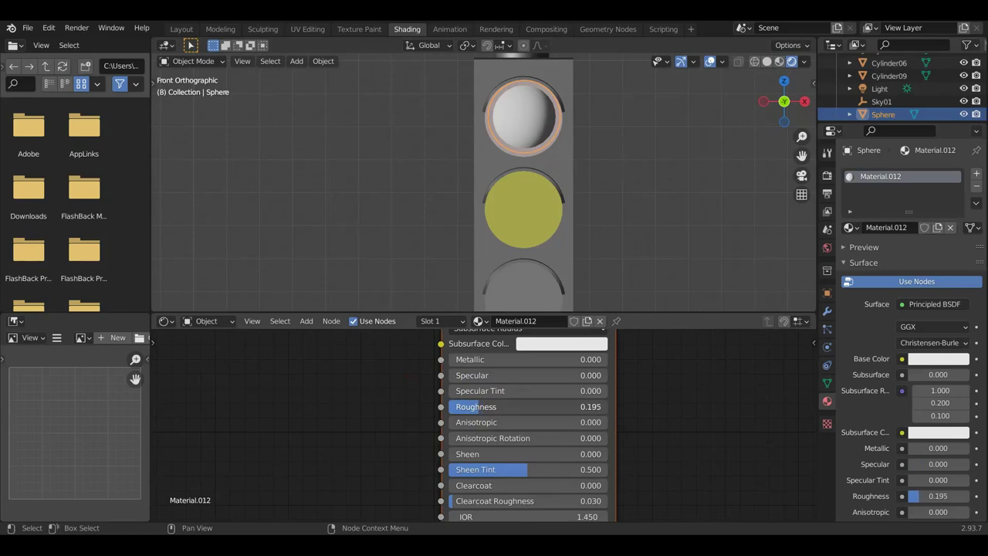
# Set the material's Transmission to 1 and pan so the top sphere shows fully
pyautogui.scroll(-2, 652, 417)
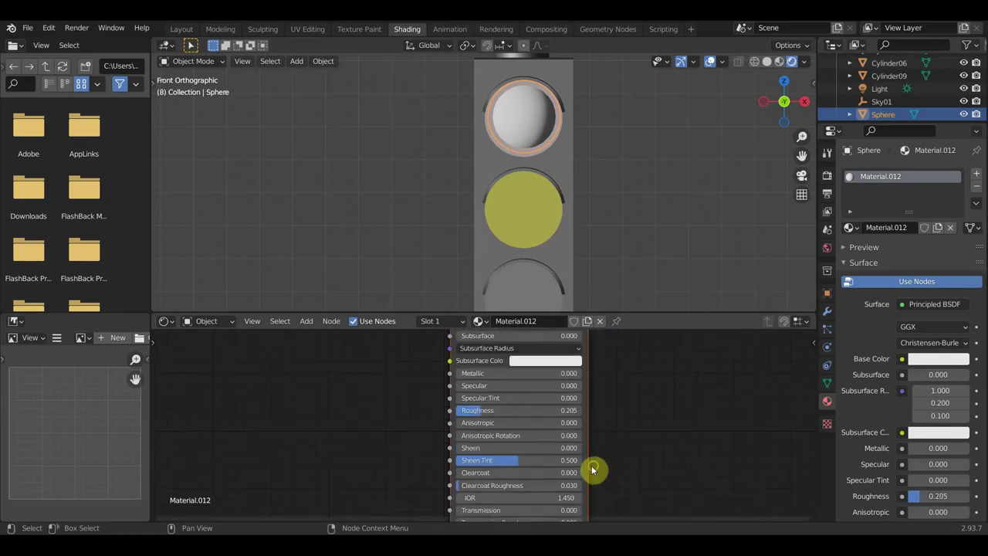
pyautogui.moveTo(591, 468); pyautogui.dragTo(606, 384, button='middle')
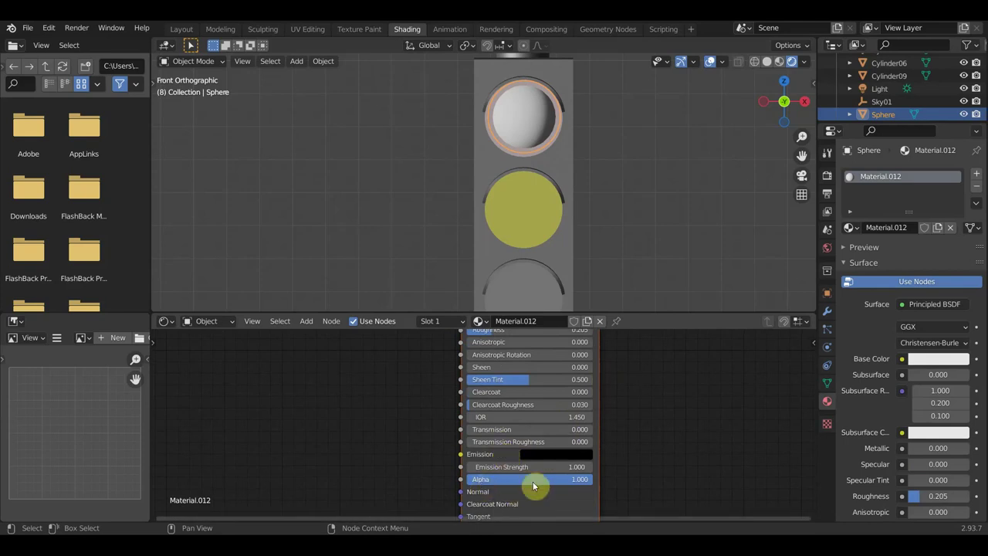
pyautogui.click(487, 430)
pyautogui.write('1')
pyautogui.press('Return')
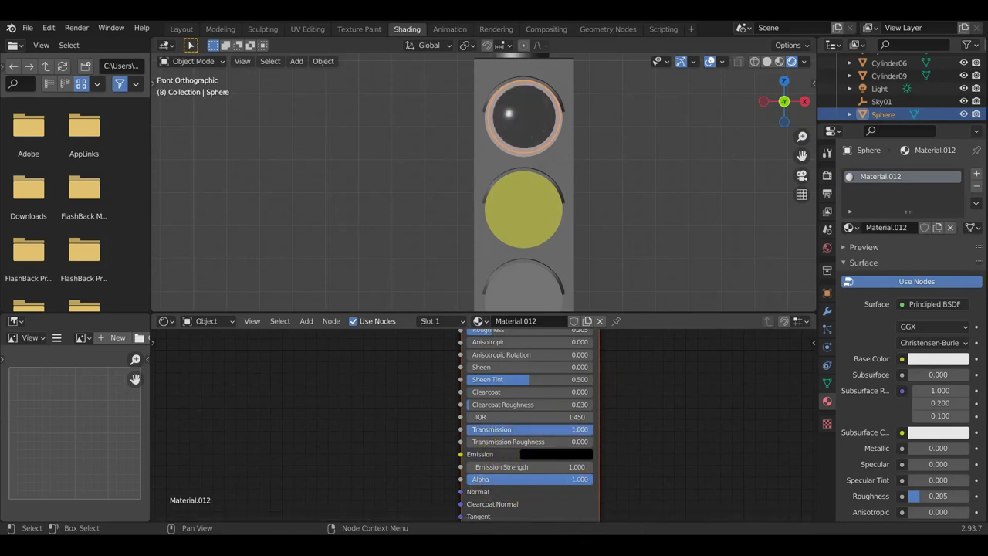
pyautogui.scroll(3, 632, 229)
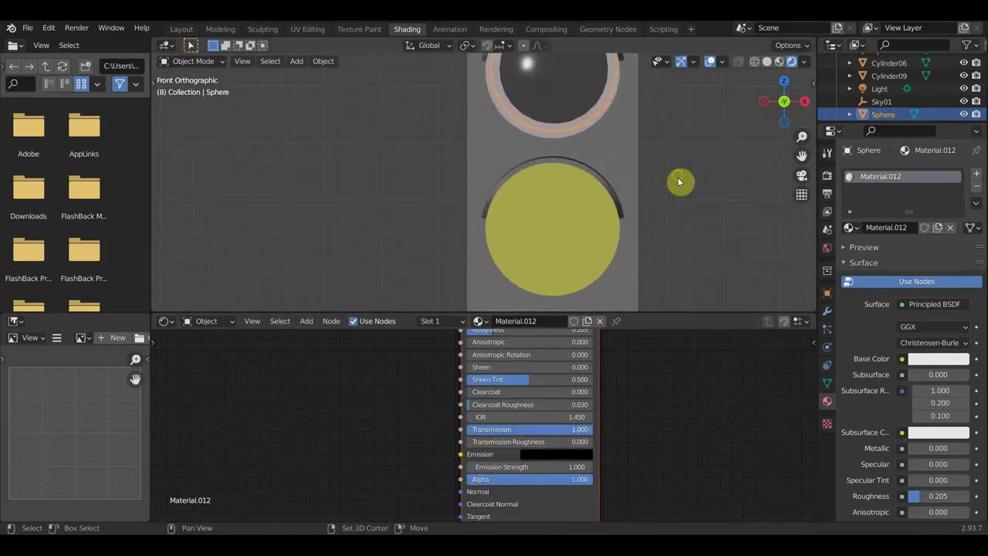
pyautogui.moveTo(678, 182)
pyautogui.keyDown('shift'); pyautogui.mouseDown(button='middle')
pyautogui.moveTo(615, 229)
pyautogui.moveTo(560, 224)
pyautogui.mouseUp(button='middle'); pyautogui.keyUp('shift')
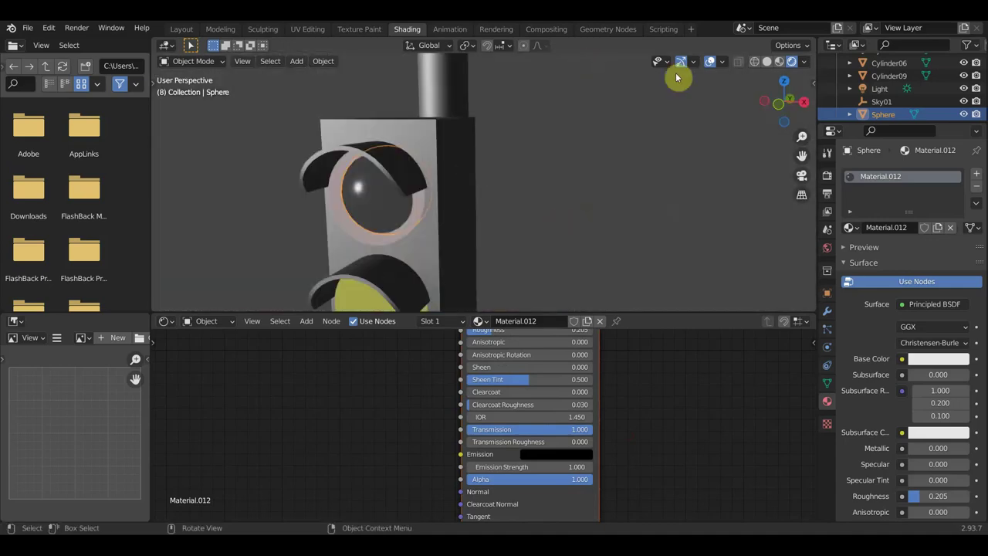
# Back in the Layout workspace, switch the render engine to Cycles
pyautogui.click(181, 30)
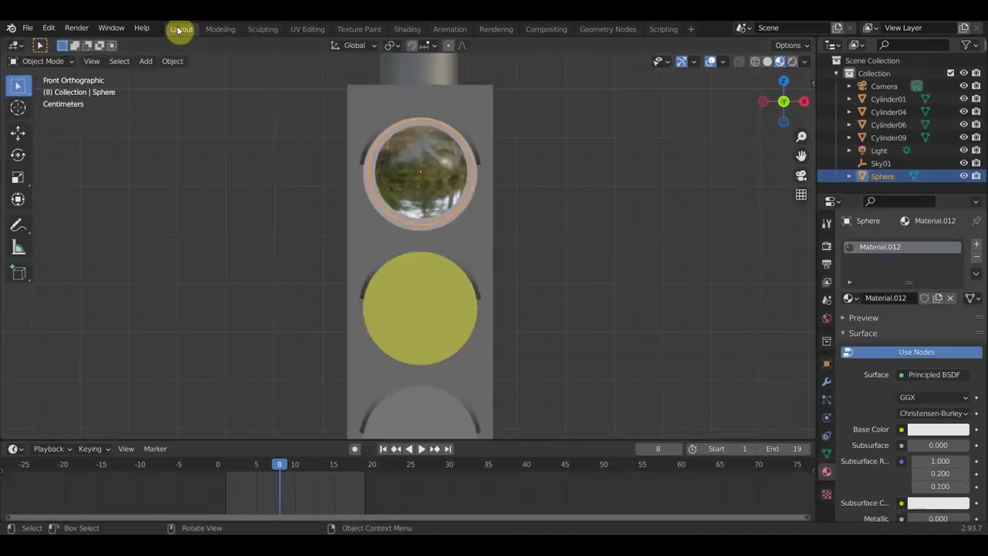
pyautogui.click(826, 228)
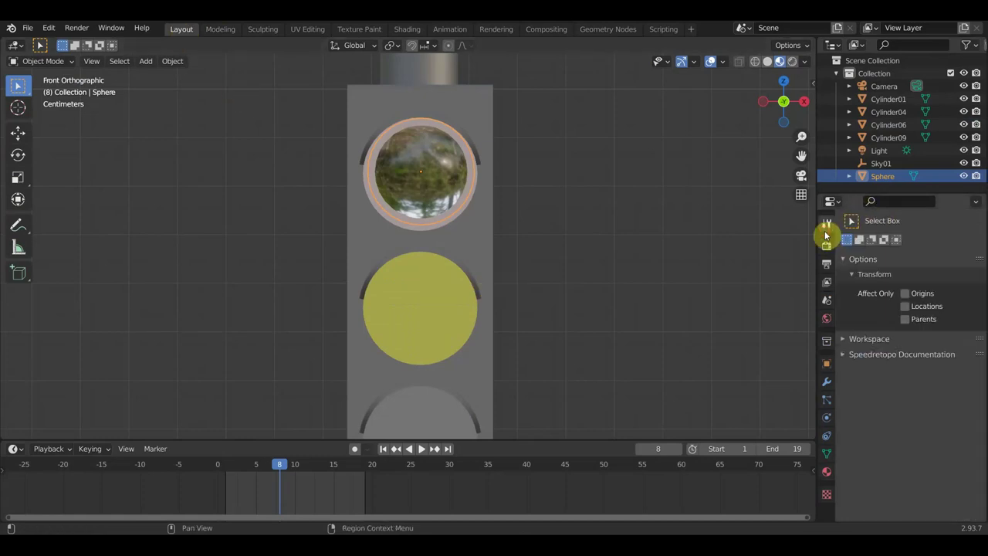
pyautogui.click(826, 244)
pyautogui.click(935, 244)
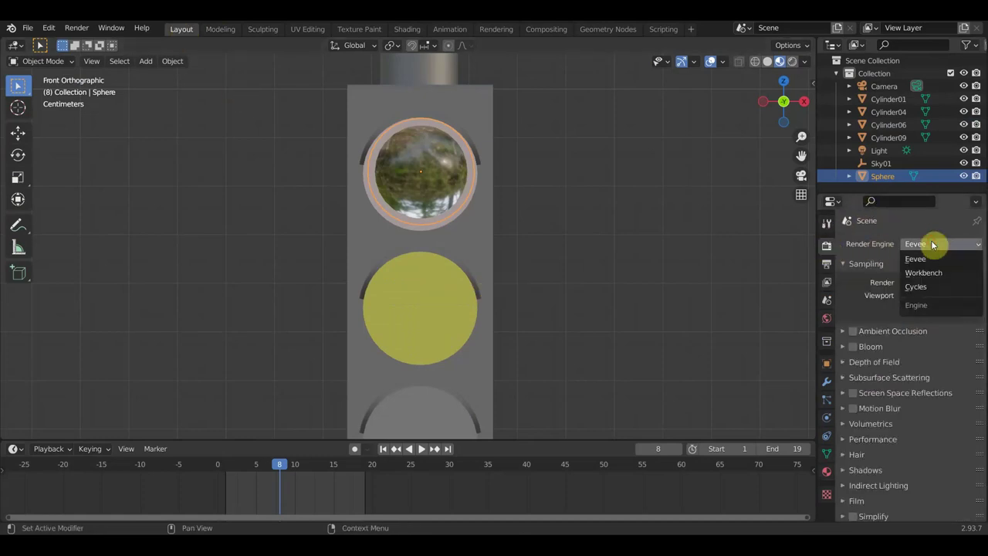
pyautogui.click(922, 288)
# Switch to a perspective view and set viewport shading to Rendered, zoomed out
pyautogui.scroll(2, 654, 269)
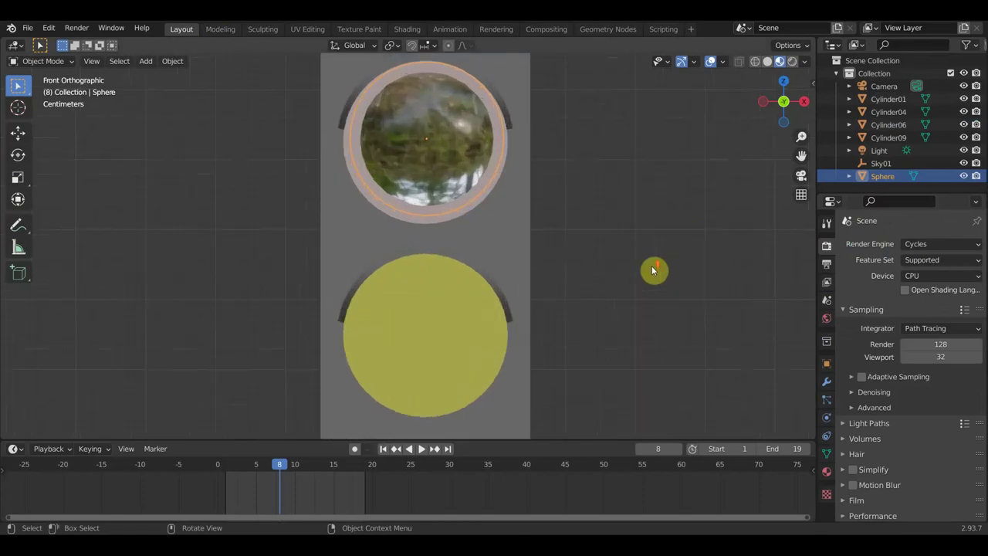
pyautogui.press('KP_5')
pyautogui.scroll(-3, 635, 271)
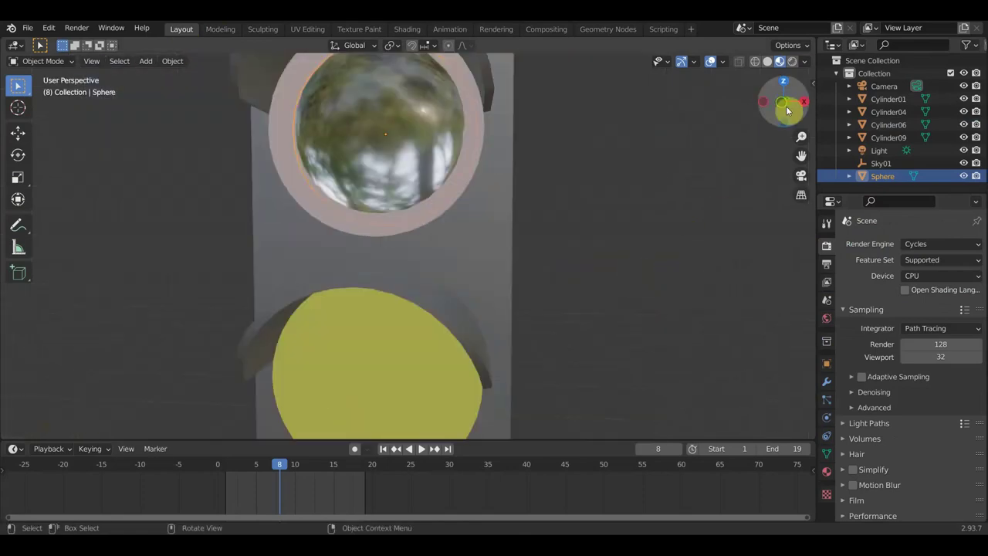
pyautogui.click(791, 62)
pyautogui.scroll(-3, 688, 196)
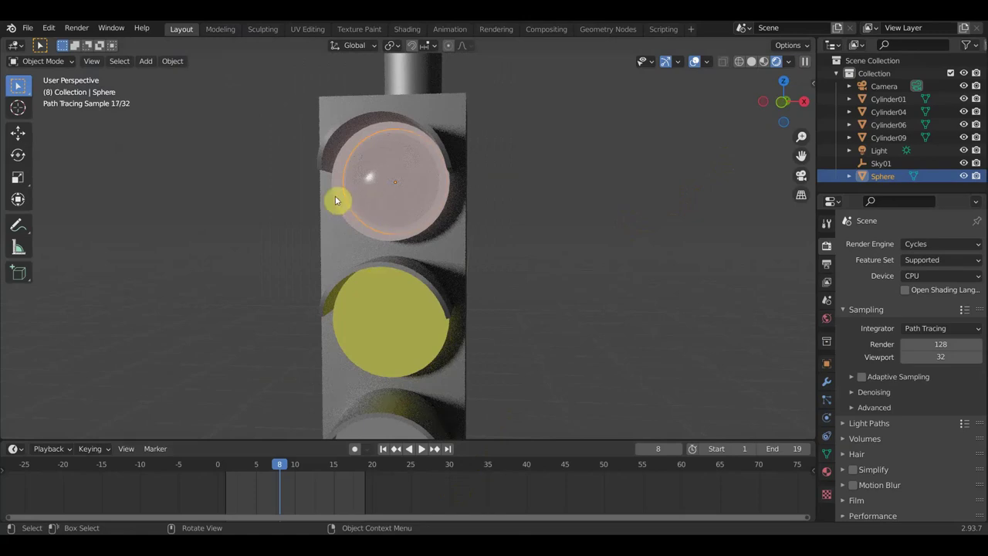
# Play the animation from frame 1, then stop at frame 3 with the red lamp lit
pyautogui.click(228, 473)
pyautogui.press('space')
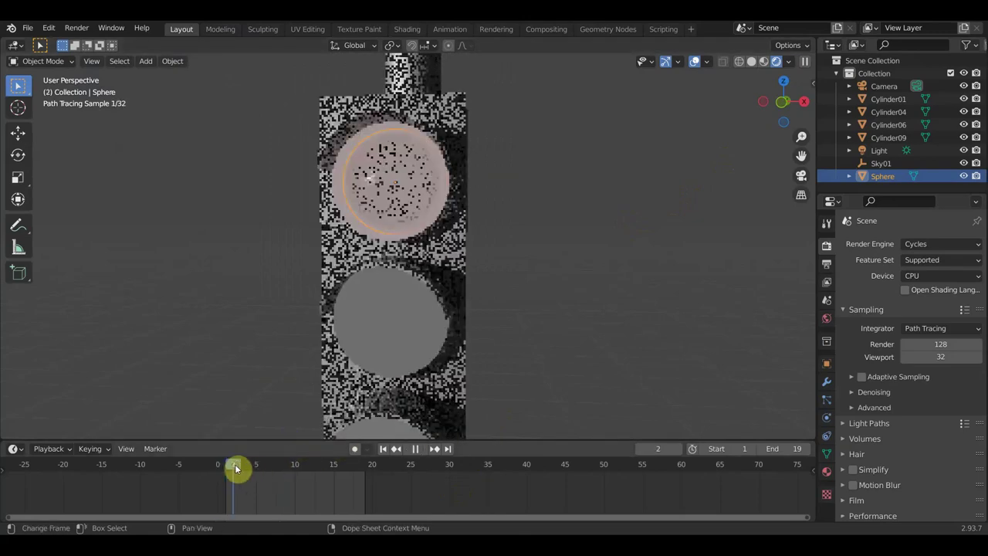
pyautogui.press('space')
pyautogui.click(243, 471)
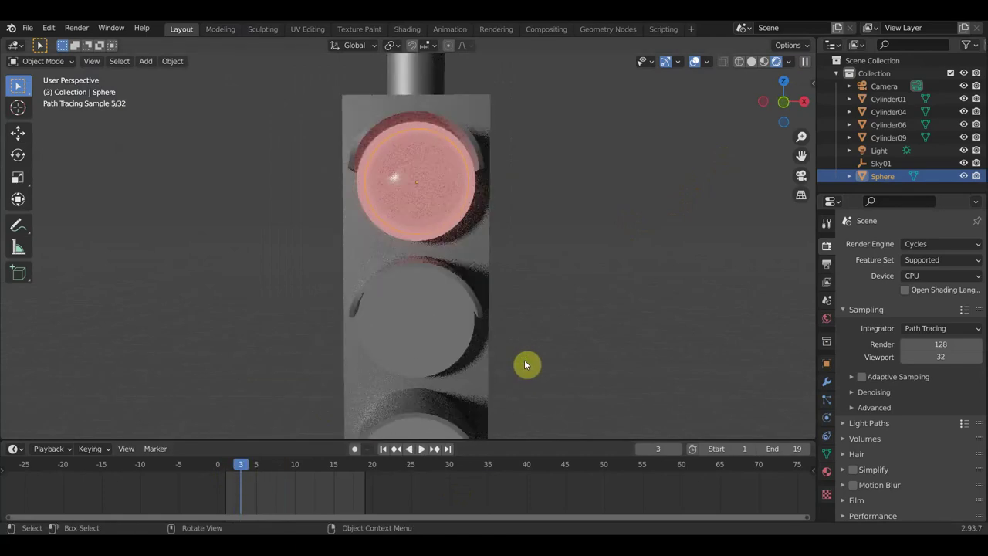
# View from the front, select the top lamp's ring, then orbit out and select the scene light
pyautogui.press('KP_1')
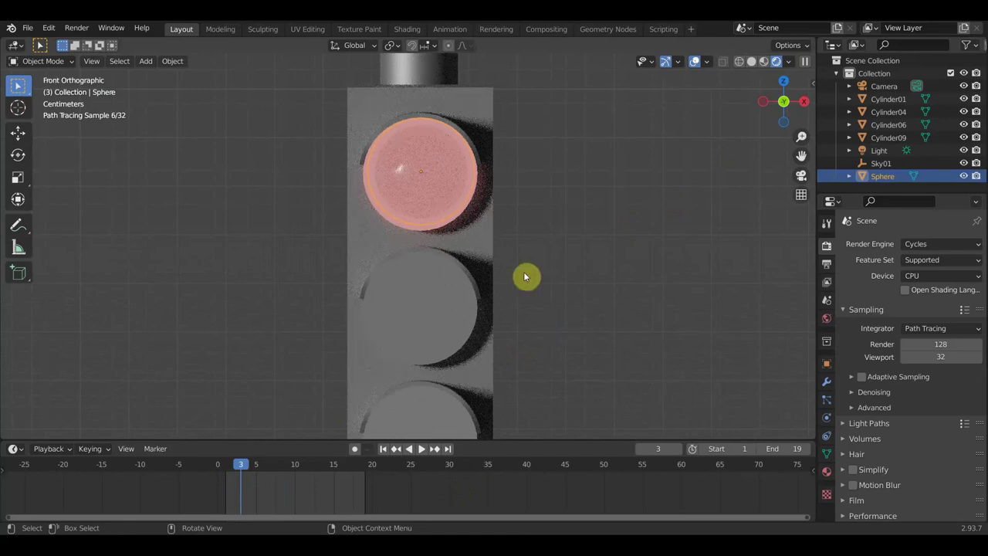
pyautogui.click(442, 183)
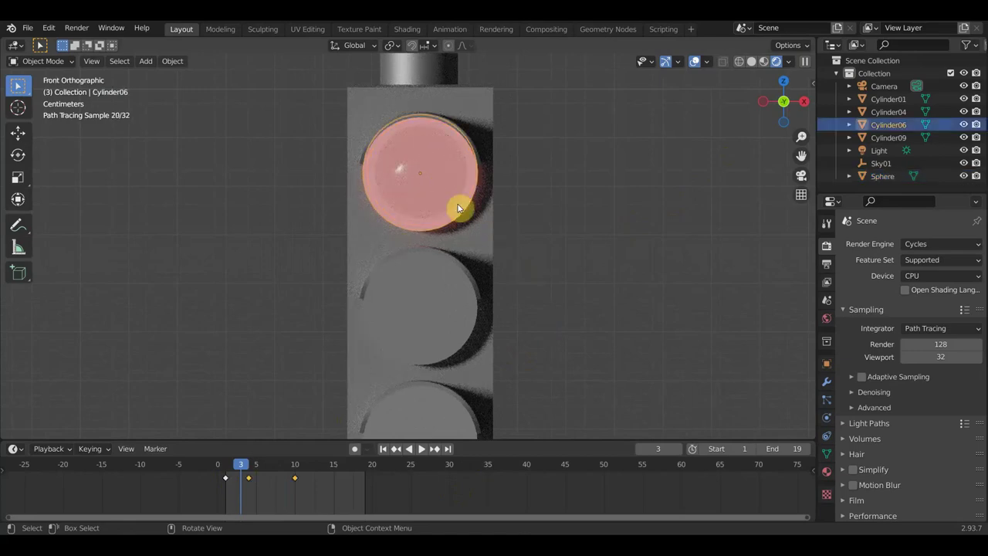
pyautogui.scroll(-4, 540, 263)
pyautogui.moveTo(610, 270); pyautogui.dragTo(452, 288, button='middle')
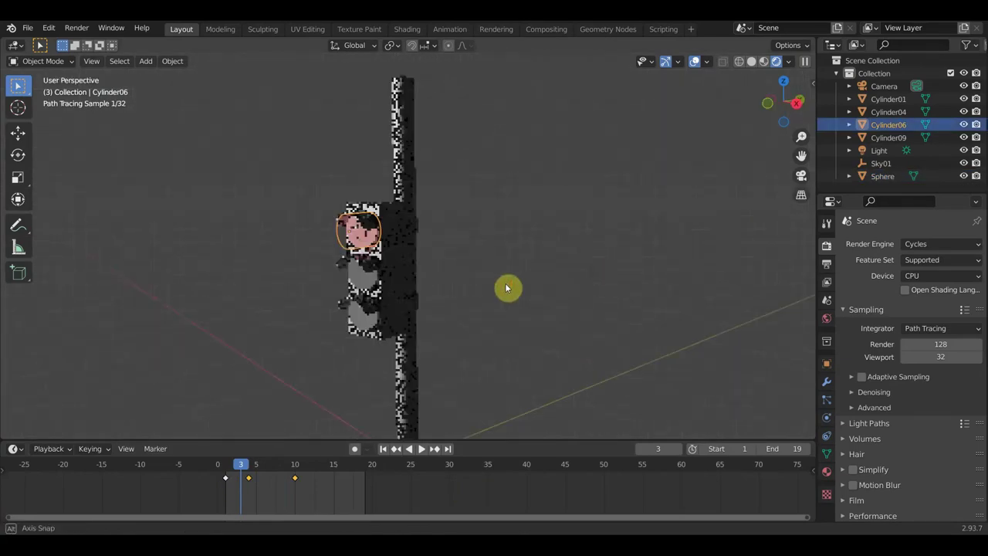
pyautogui.scroll(-3, 464, 285)
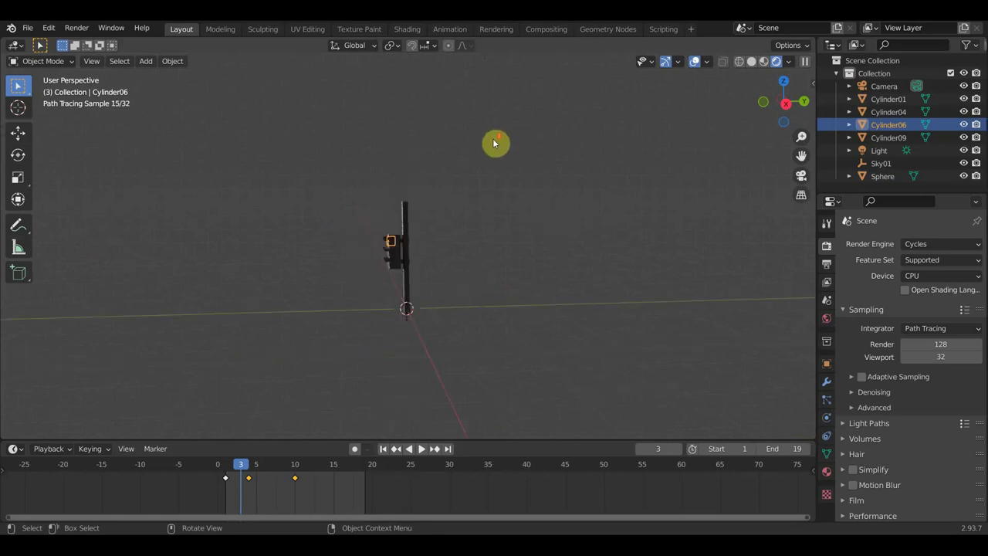
pyautogui.moveTo(497, 143); pyautogui.dragTo(492, 137, button='middle')
pyautogui.click(446, 150)
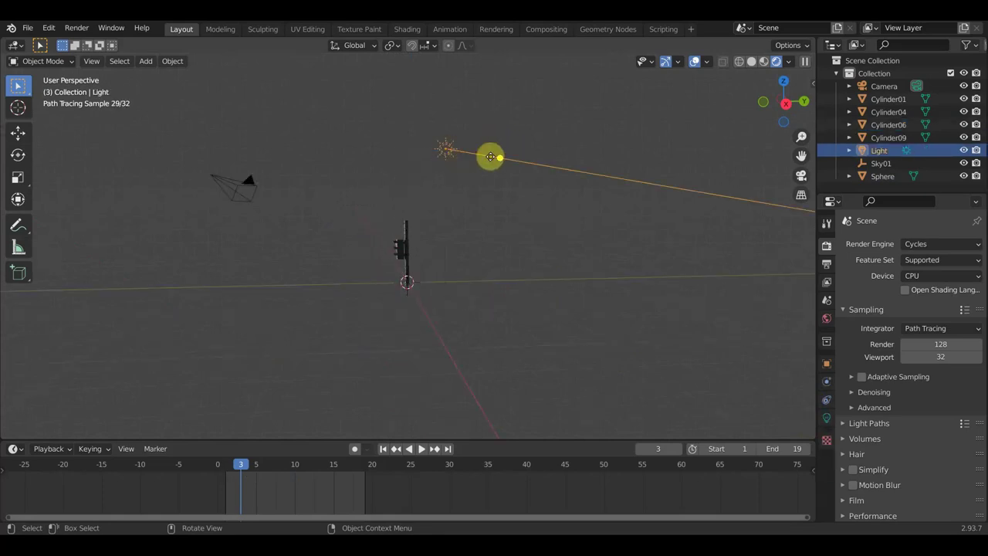
# Tilt the scene light's direction down toward the traffic light and move it further left
pyautogui.moveTo(490, 157)
pyautogui.mouseDown()
pyautogui.moveTo(495, 188)
pyautogui.moveTo(486, 189)
pyautogui.mouseUp()
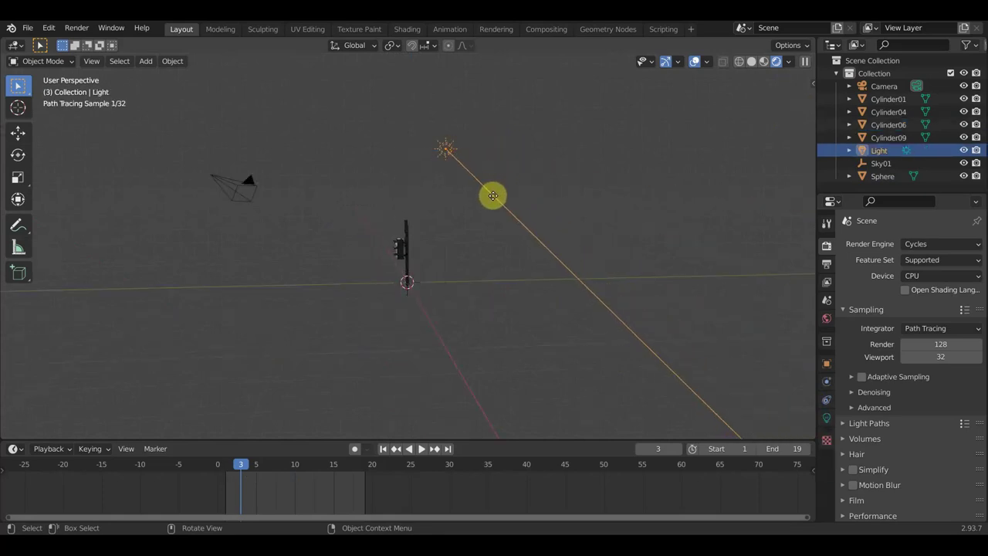
pyautogui.press('g')
pyautogui.click(429, 200)
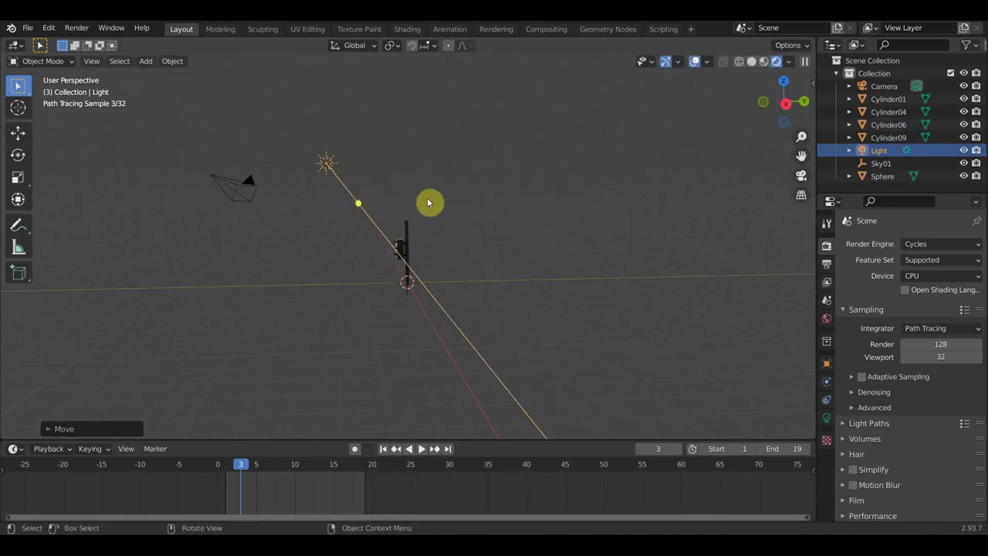
pyautogui.scroll(4, 432, 210)
pyautogui.moveTo(435, 219)
pyautogui.mouseDown(button='middle')
pyautogui.moveTo(562, 225)
pyautogui.moveTo(638, 188)
pyautogui.mouseUp(button='middle')
pyautogui.scroll(3, 563, 224)
pyautogui.scroll(2, 563, 225)
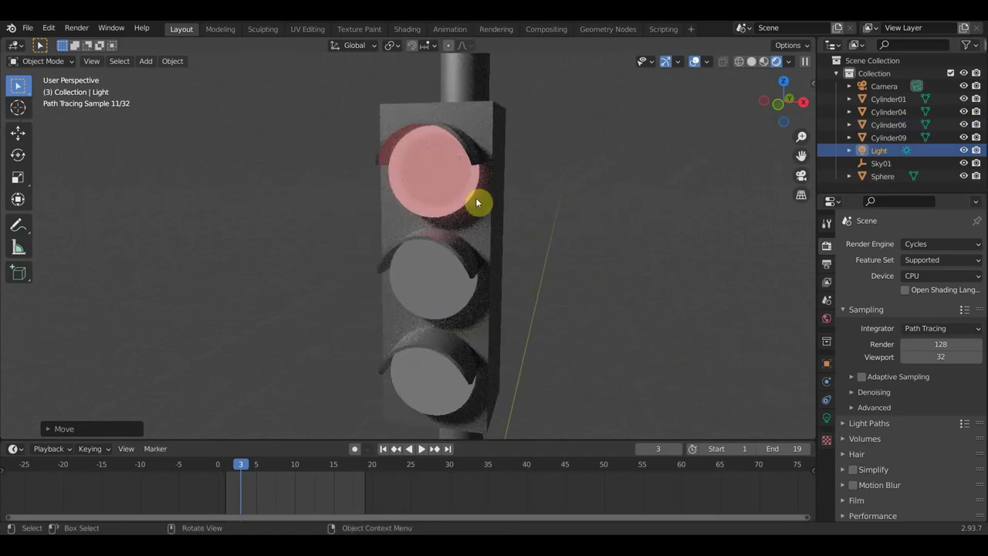
# Select the Cylinder06 ring and scrub frames 3–4 to check its keyframed glow
pyautogui.click(418, 144)
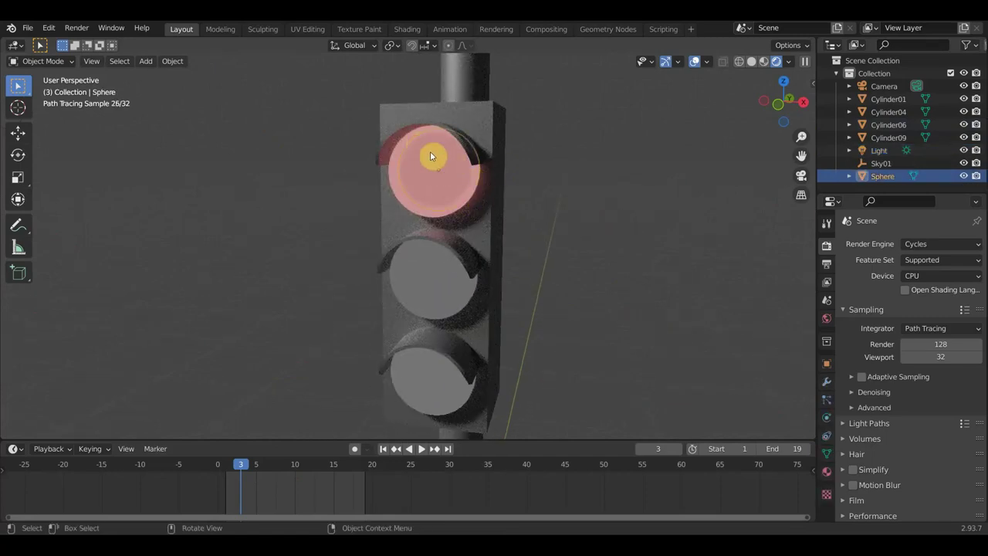
pyautogui.click(470, 194)
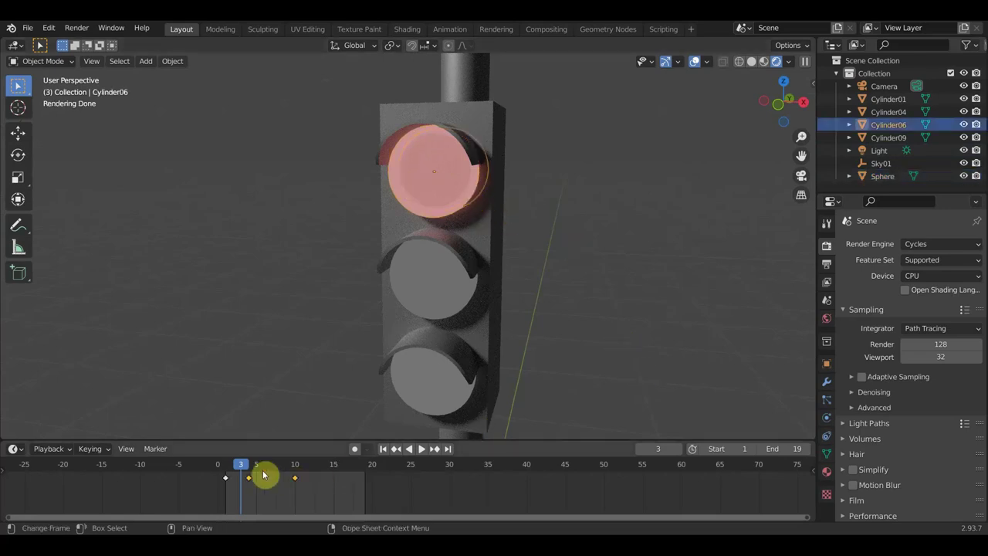
pyautogui.moveTo(247, 471); pyautogui.dragTo(249, 471)
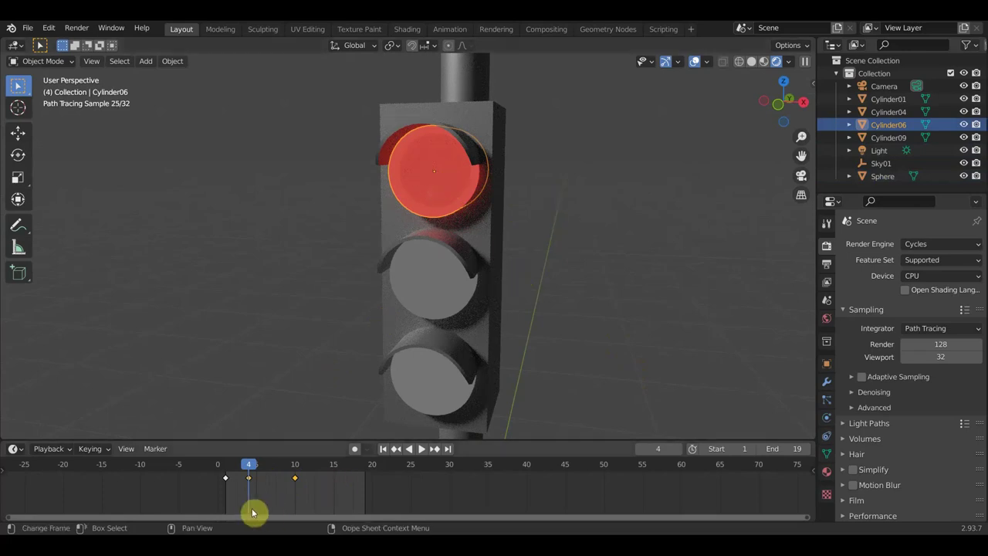
pyautogui.click(241, 469)
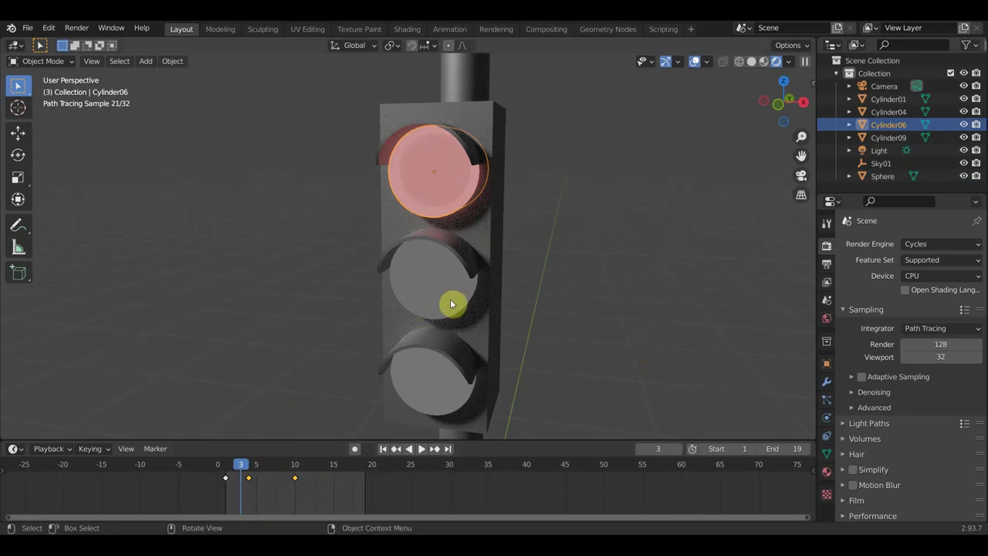
pyautogui.moveTo(562, 291); pyautogui.dragTo(548, 275, button='middle')
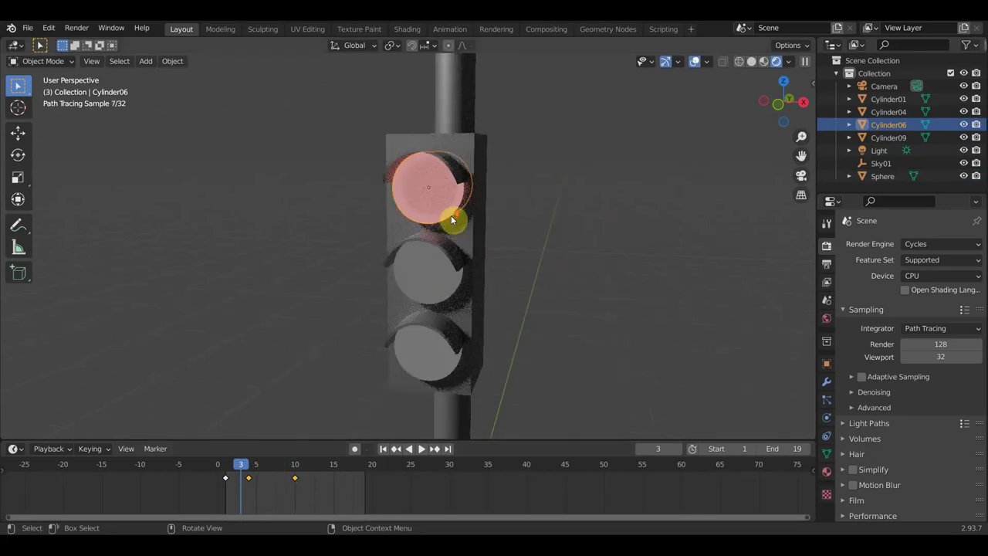
pyautogui.scroll(2, 451, 216)
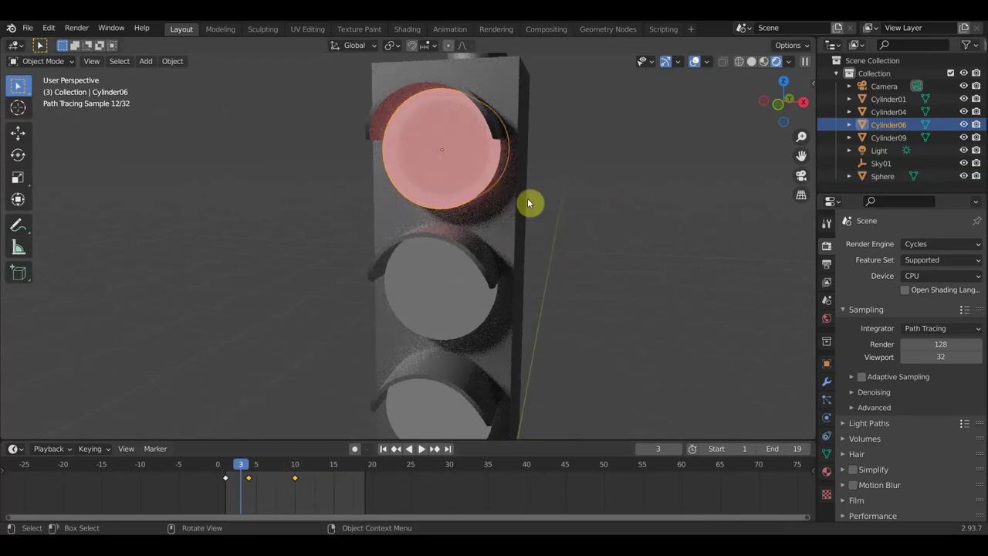
pyautogui.moveTo(527, 203)
pyautogui.mouseDown(button='middle')
pyautogui.moveTo(649, 230)
pyautogui.moveTo(642, 258)
pyautogui.mouseUp(button='middle')
pyautogui.moveTo(236, 490)
pyautogui.mouseDown()
pyautogui.moveTo(220, 476)
pyautogui.moveTo(230, 474)
pyautogui.mouseUp()
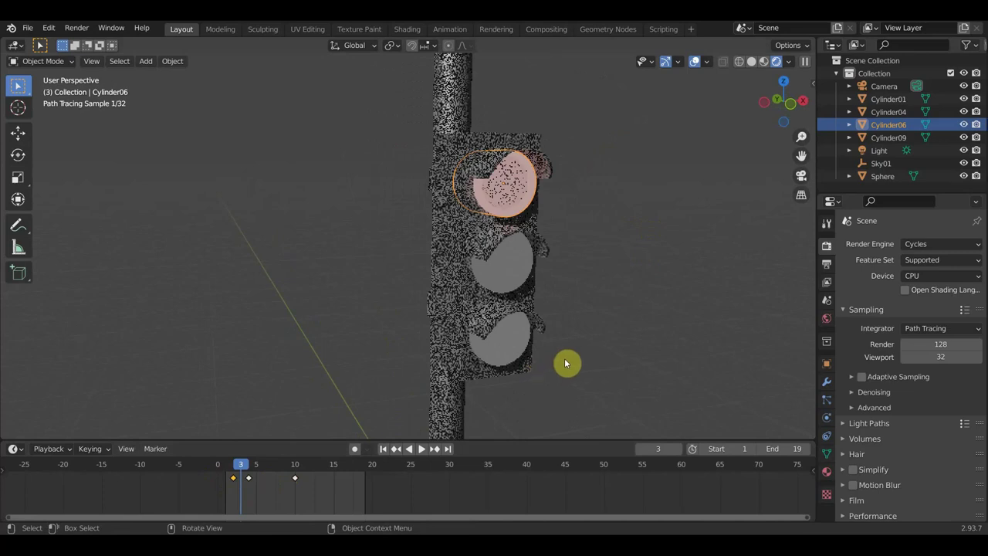
# Advance to frame 6 and view the traffic light in Material Preview shading
pyautogui.click(618, 346)
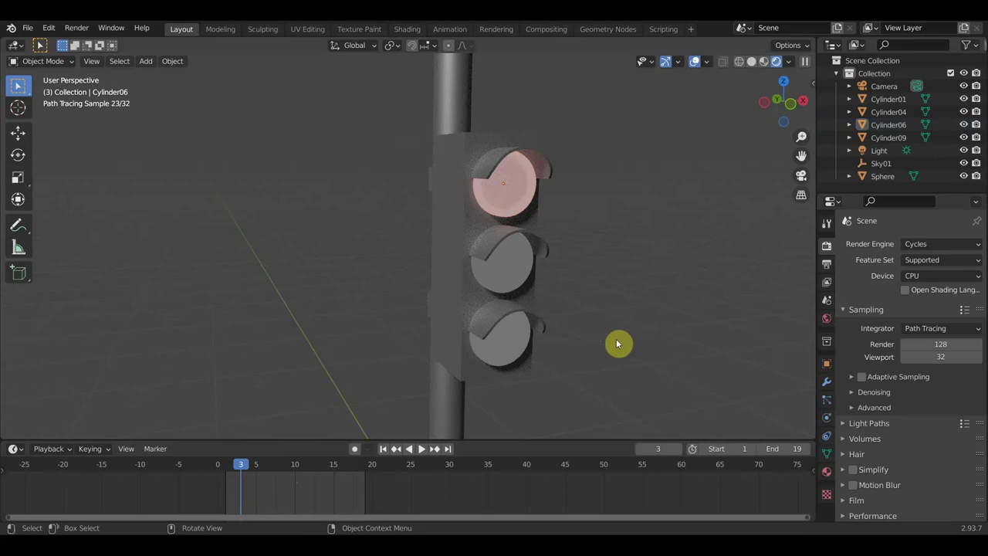
pyautogui.moveTo(613, 342); pyautogui.dragTo(543, 344, button='middle')
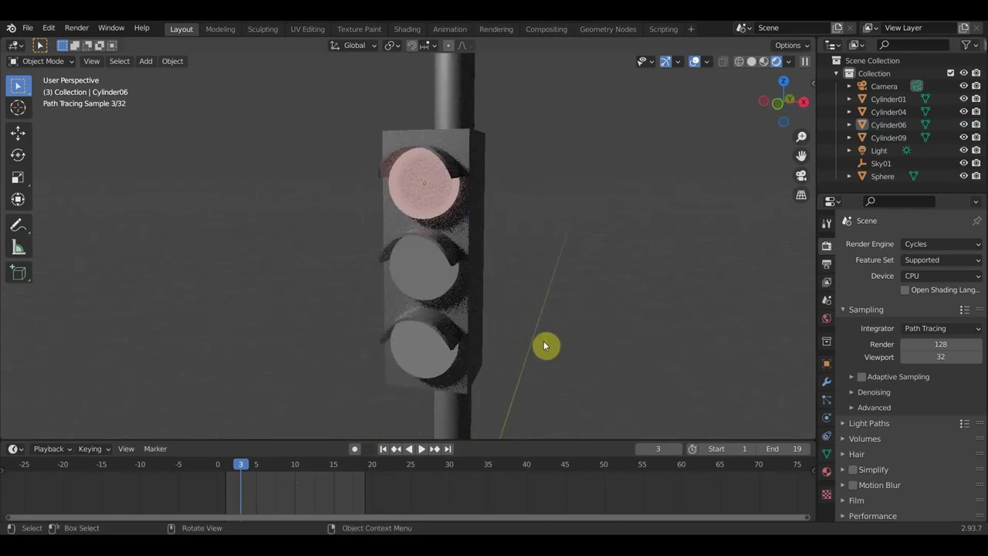
pyautogui.moveTo(242, 465)
pyautogui.mouseDown()
pyautogui.moveTo(304, 475)
pyautogui.moveTo(266, 475)
pyautogui.mouseUp()
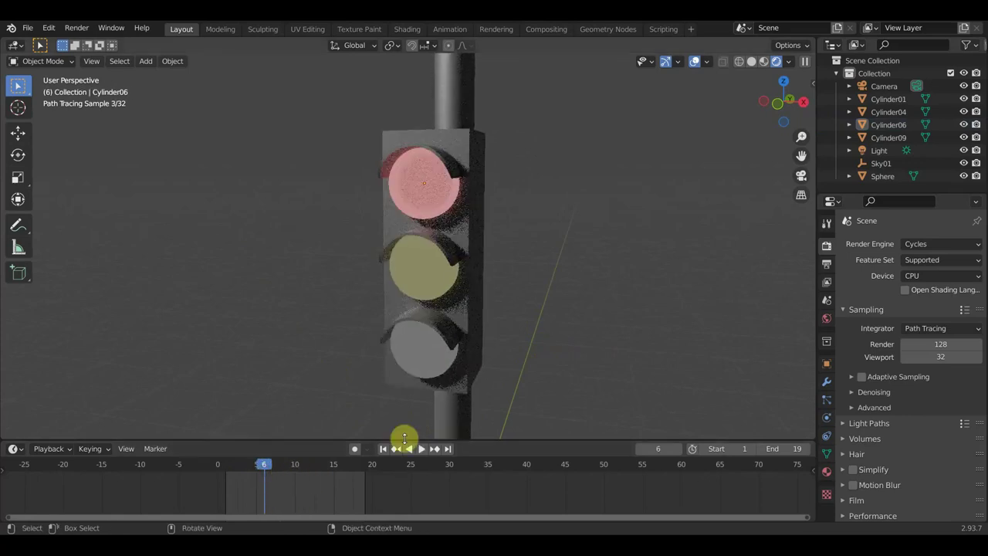
pyautogui.click(766, 61)
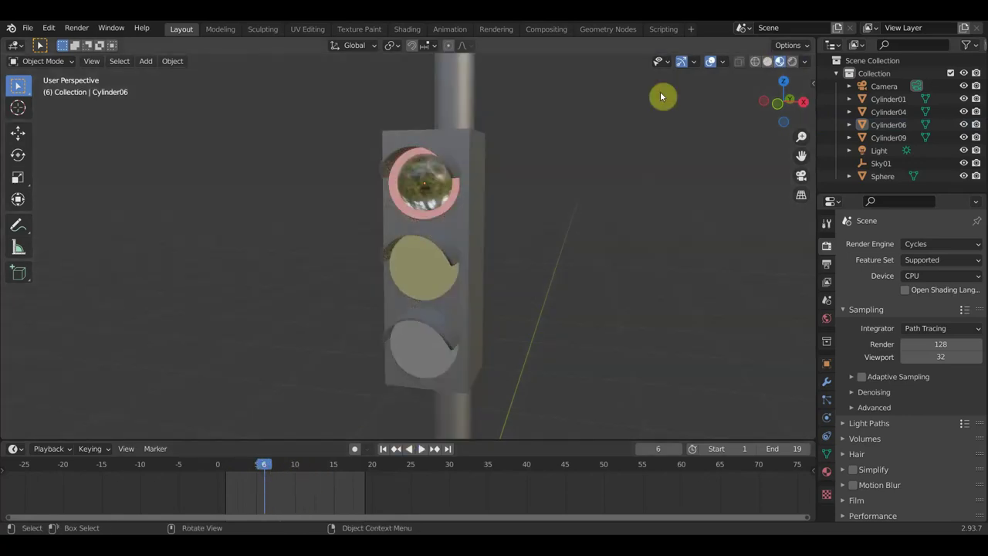
# Move the top lamp's glass sphere slightly lower and left, checking it in front view
pyautogui.click(429, 185)
pyautogui.moveTo(543, 216)
pyautogui.mouseDown(button='middle')
pyautogui.moveTo(553, 223)
pyautogui.moveTo(530, 223)
pyautogui.mouseUp(button='middle')
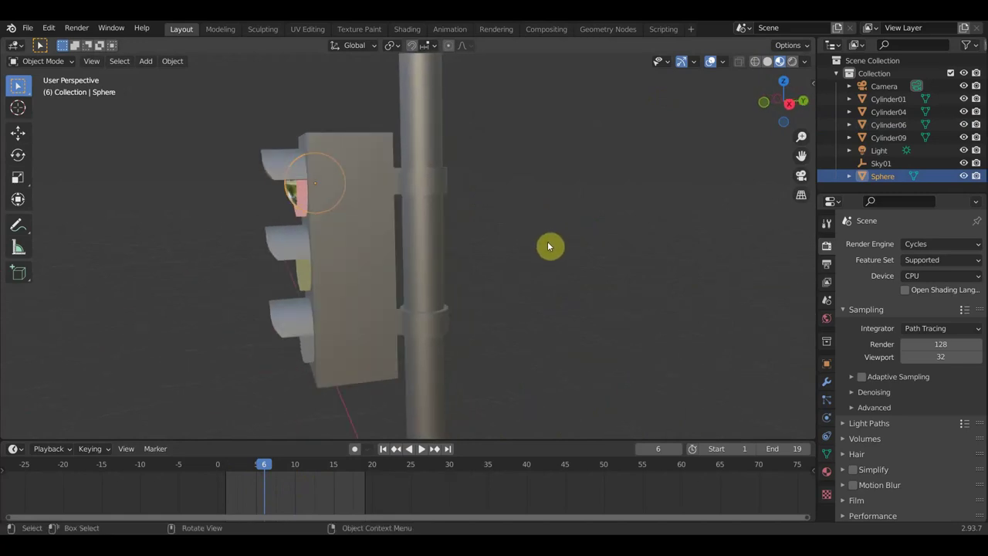
pyautogui.press('g')
pyautogui.click(544, 250)
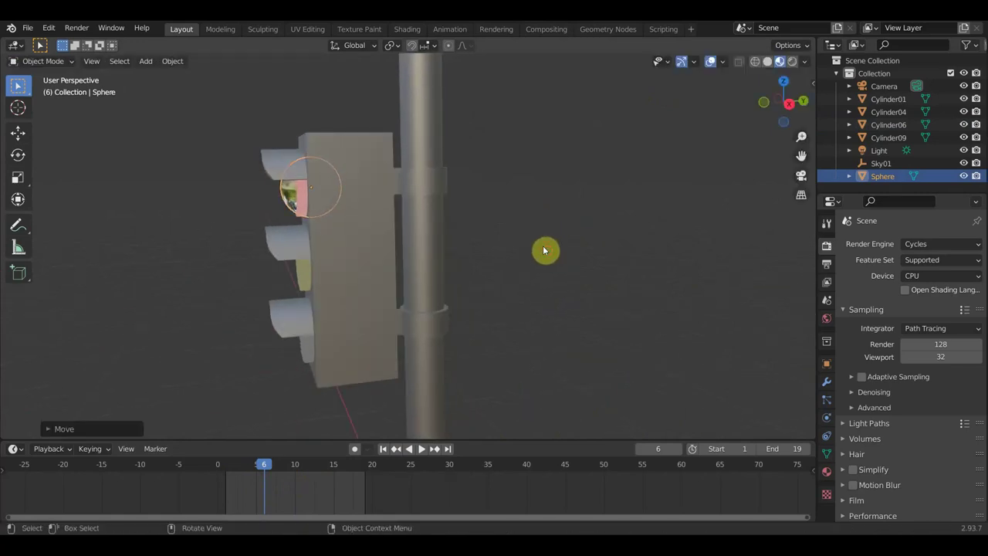
pyautogui.moveTo(538, 246); pyautogui.dragTo(648, 247, button='middle')
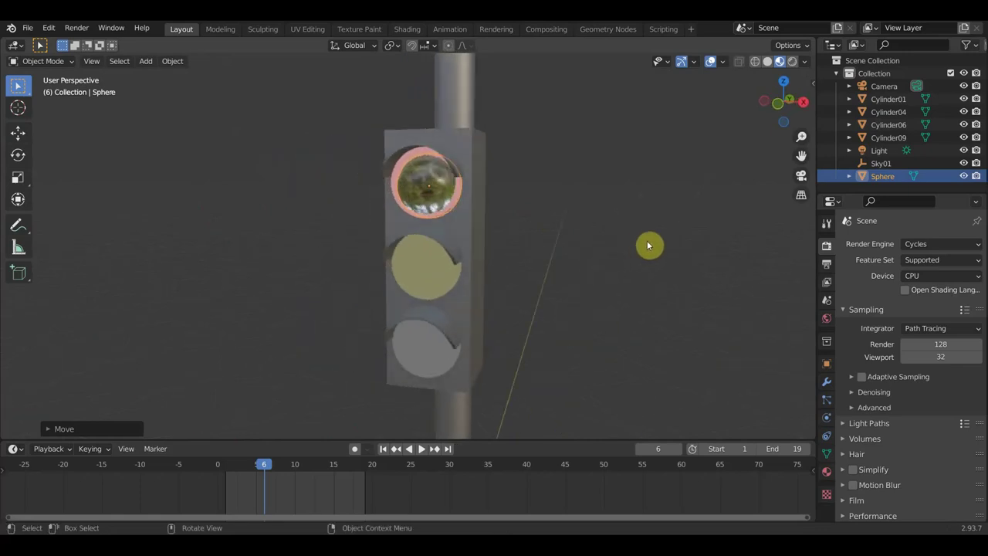
pyautogui.press('KP_1')
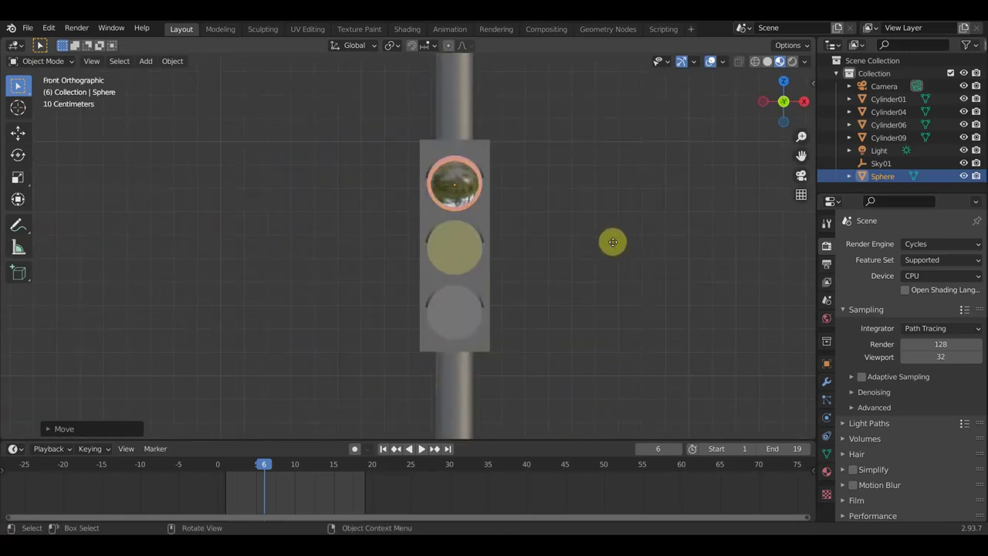
pyautogui.press('g')
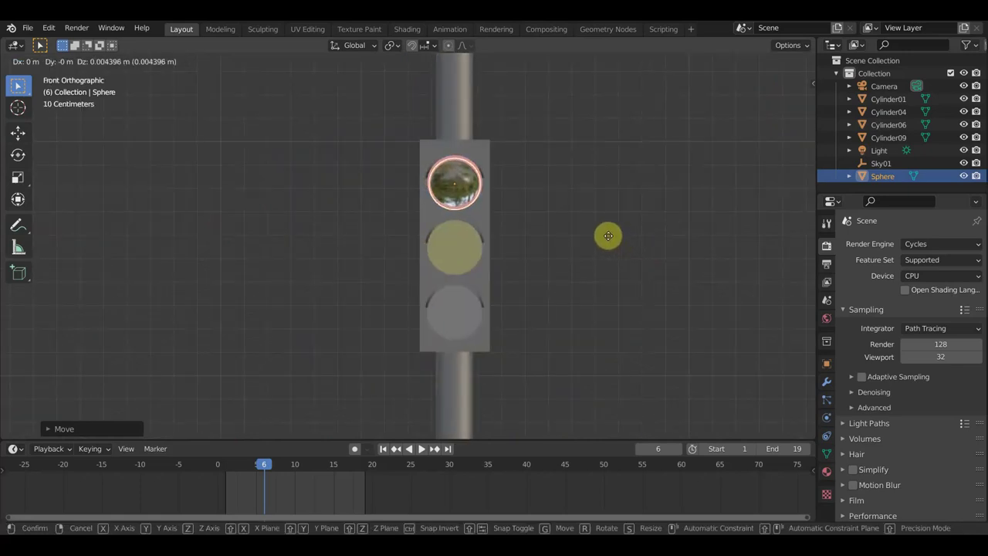
pyautogui.click(608, 235)
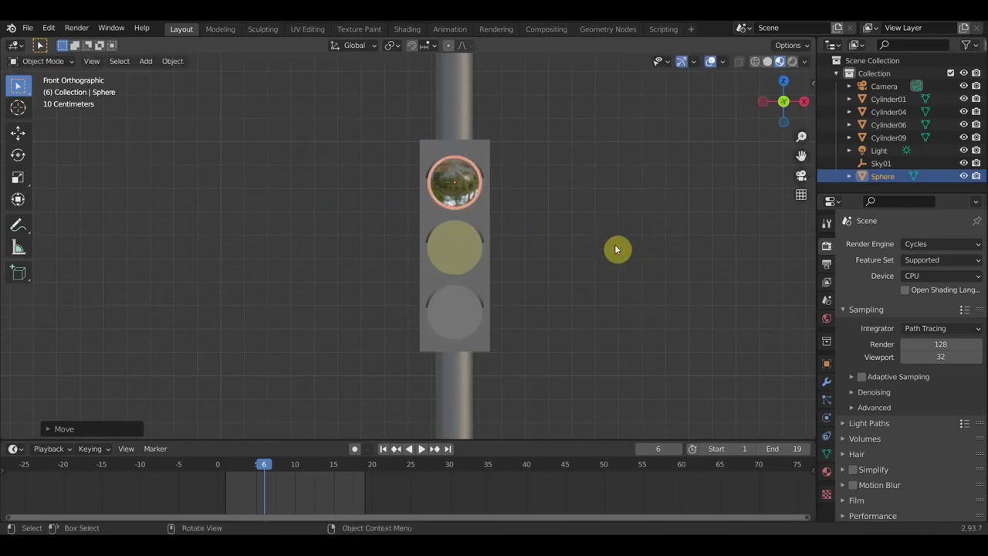
# Scale the glass sphere up by about 1.08, then by 1.03
pyautogui.press('s')
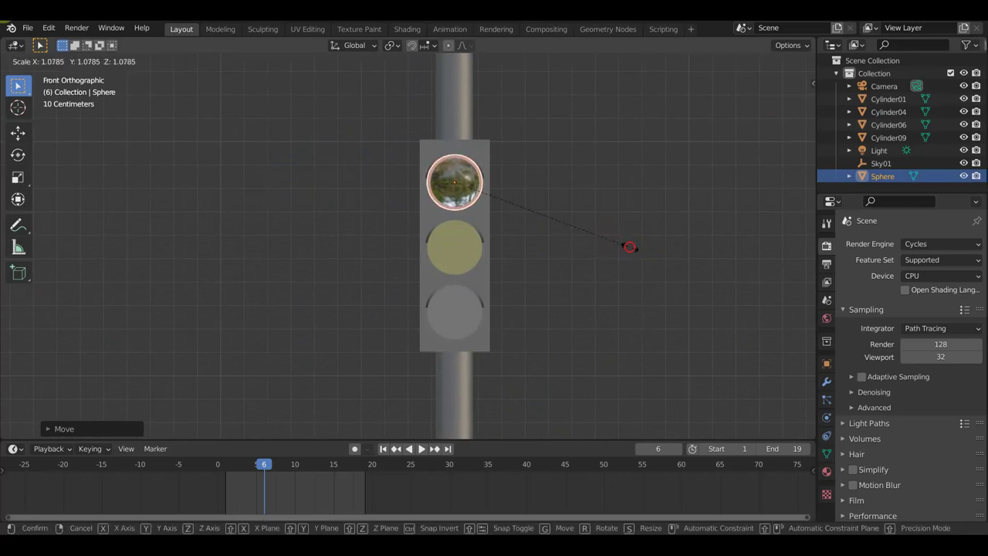
pyautogui.click(631, 247)
pyautogui.moveTo(630, 247)
pyautogui.mouseDown(button='middle')
pyautogui.moveTo(587, 265)
pyautogui.moveTo(522, 271)
pyautogui.moveTo(589, 276)
pyautogui.moveTo(489, 278)
pyautogui.mouseUp(button='middle')
pyautogui.press('s')
pyautogui.click(599, 273)
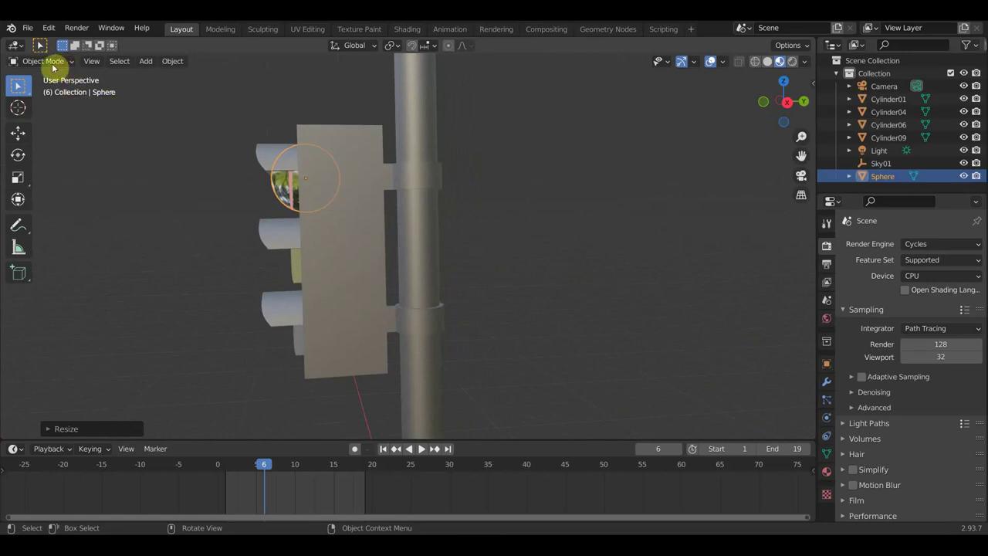
pyautogui.click(18, 197)
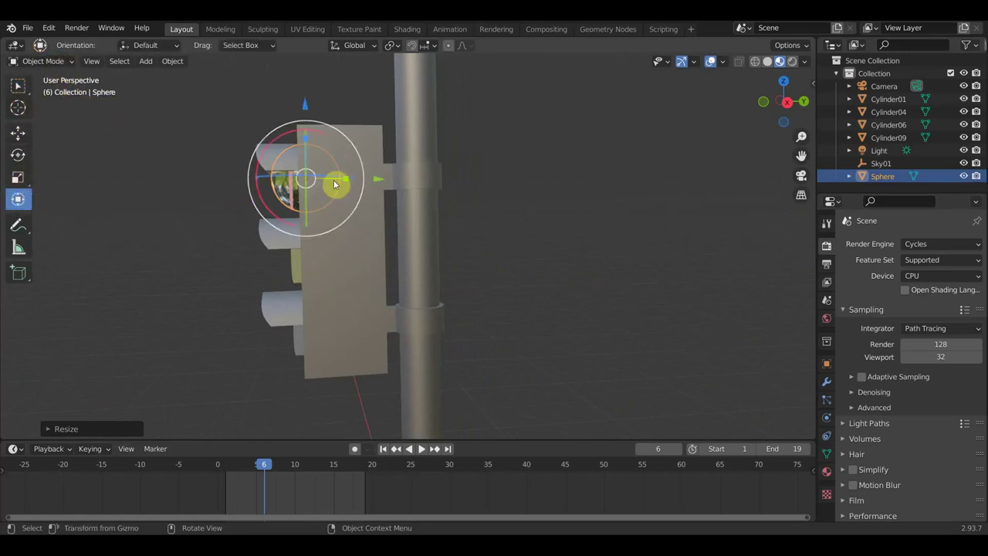
# Shrink the sphere to about 0.96 and scale Cylinder06 down slightly, viewed front orthographic
pyautogui.moveTo(347, 178); pyautogui.dragTo(333, 178)
pyautogui.moveTo(353, 198); pyautogui.dragTo(480, 210, button='middle')
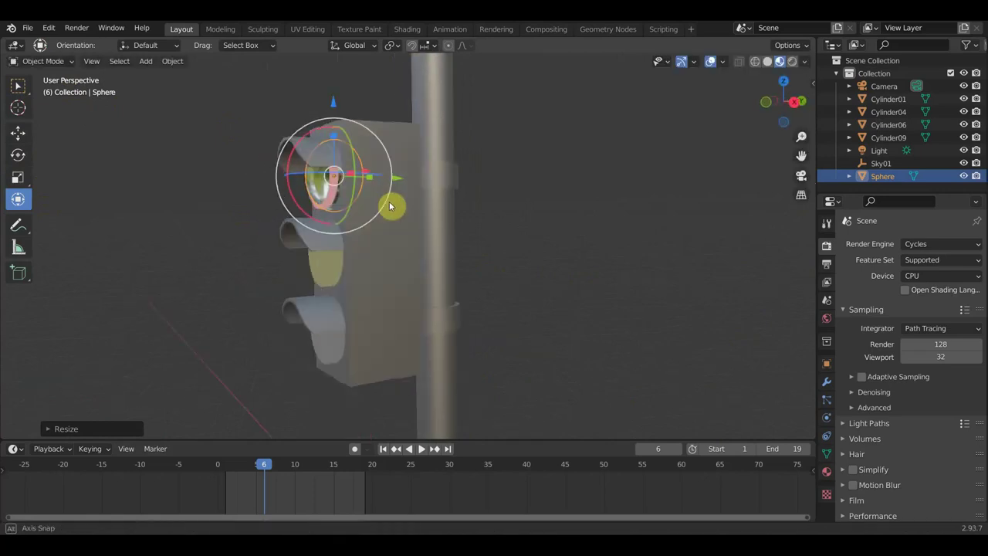
pyautogui.scroll(3, 480, 210)
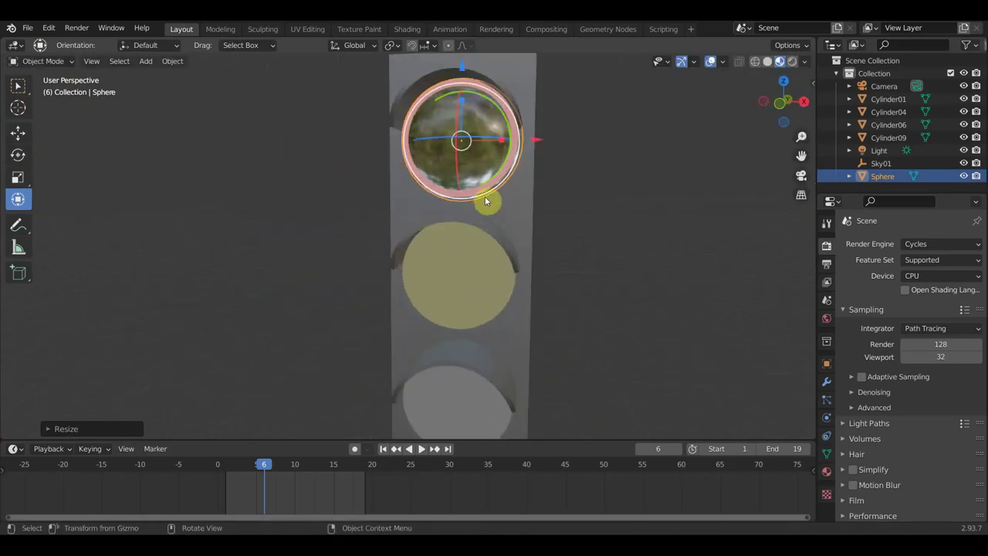
pyautogui.click(502, 107)
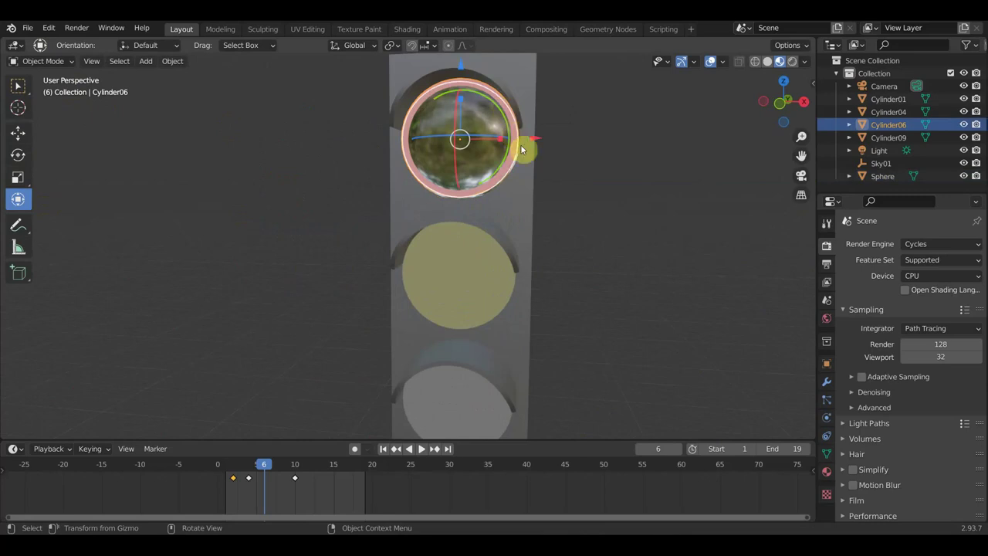
pyautogui.press('s')
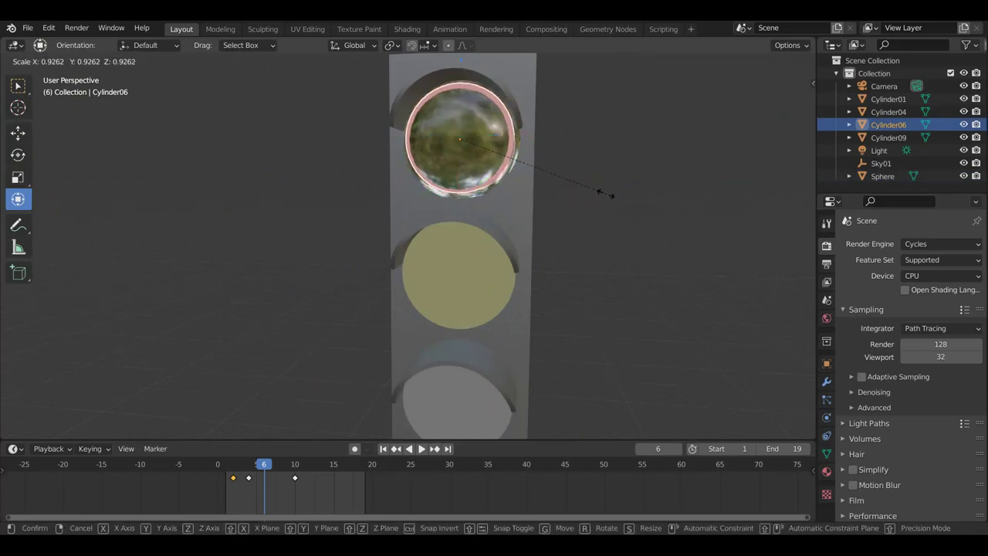
pyautogui.click(597, 188)
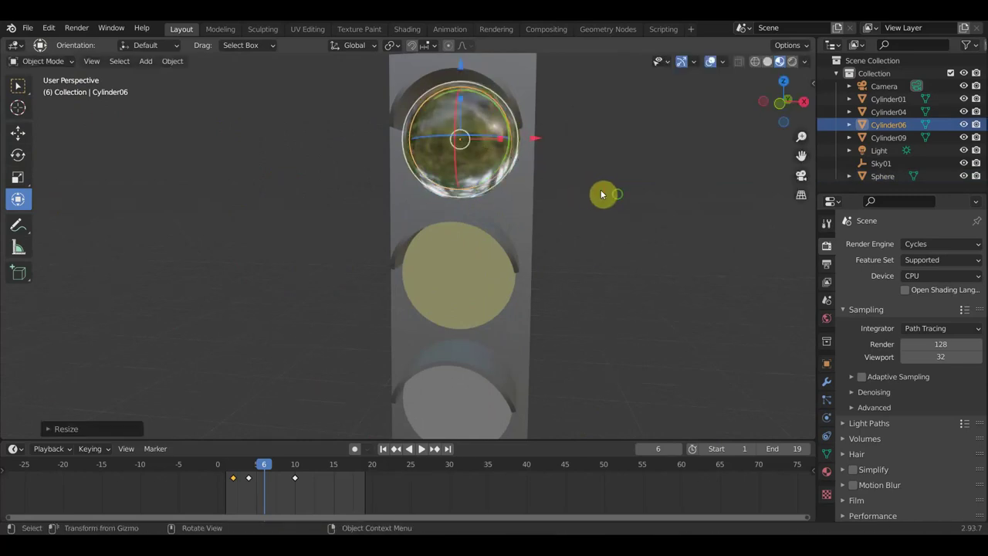
pyautogui.press('KP_1')
pyautogui.press('KP_5')
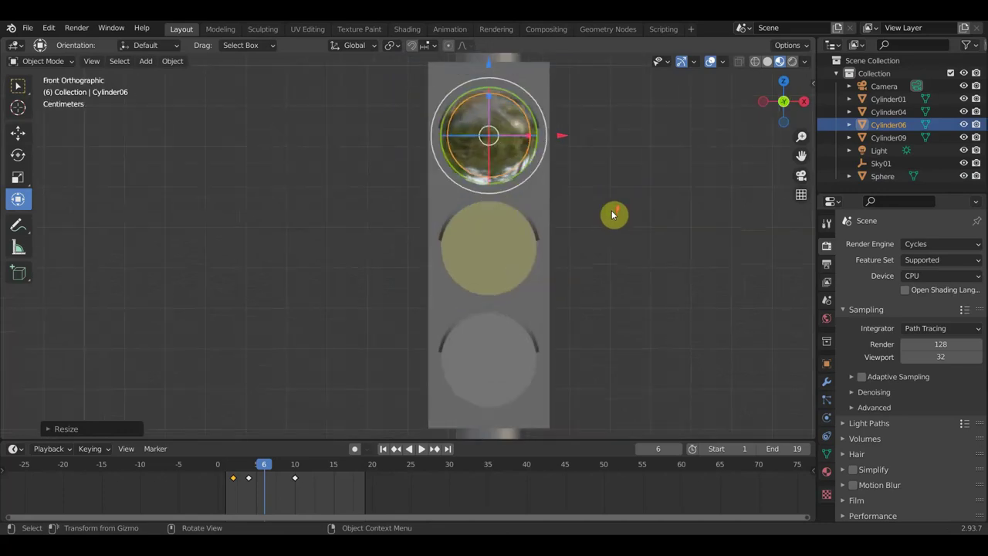
pyautogui.scroll(2, 649, 195)
pyautogui.scroll(1, 572, 246)
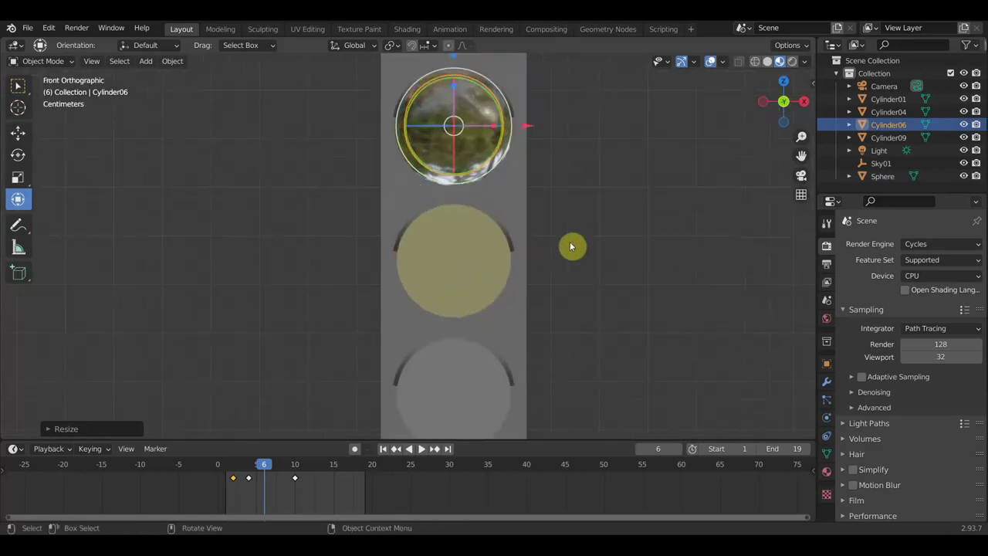
# Preview in Rendered Cycles shading at frame 9, with the middle lamp glowing yellow
pyautogui.click(791, 64)
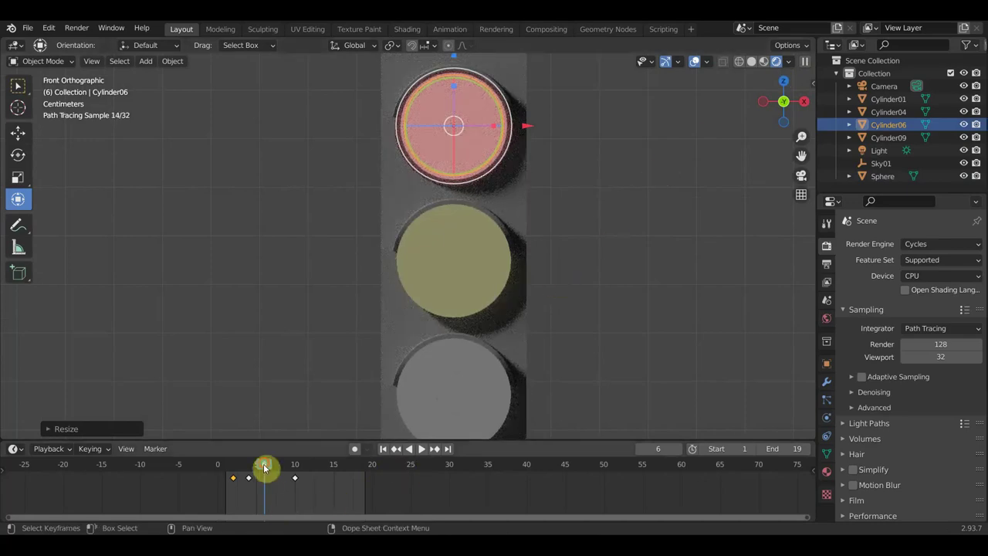
pyautogui.moveTo(264, 464); pyautogui.dragTo(287, 464)
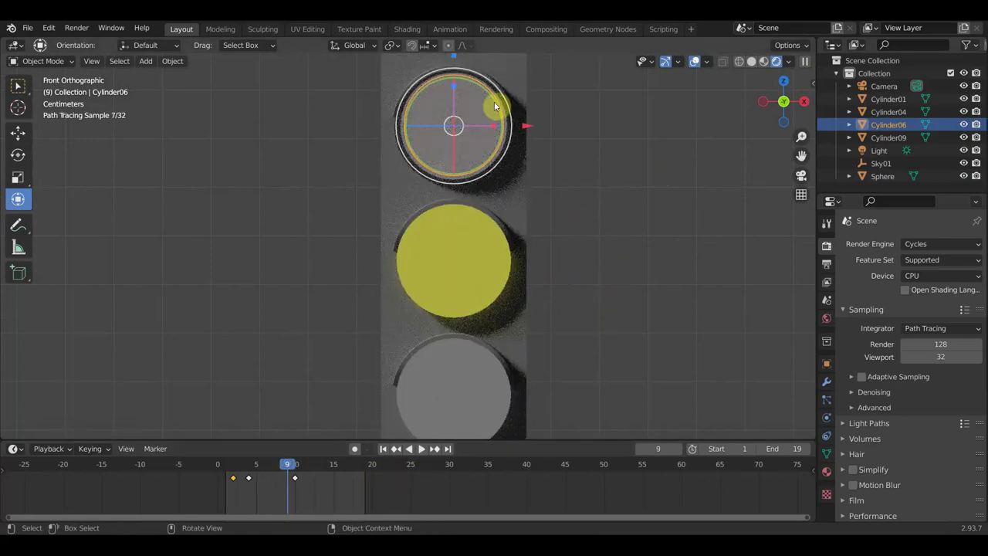
pyautogui.scroll(-1, 542, 223)
pyautogui.moveTo(542, 222); pyautogui.dragTo(571, 145, button='middle')
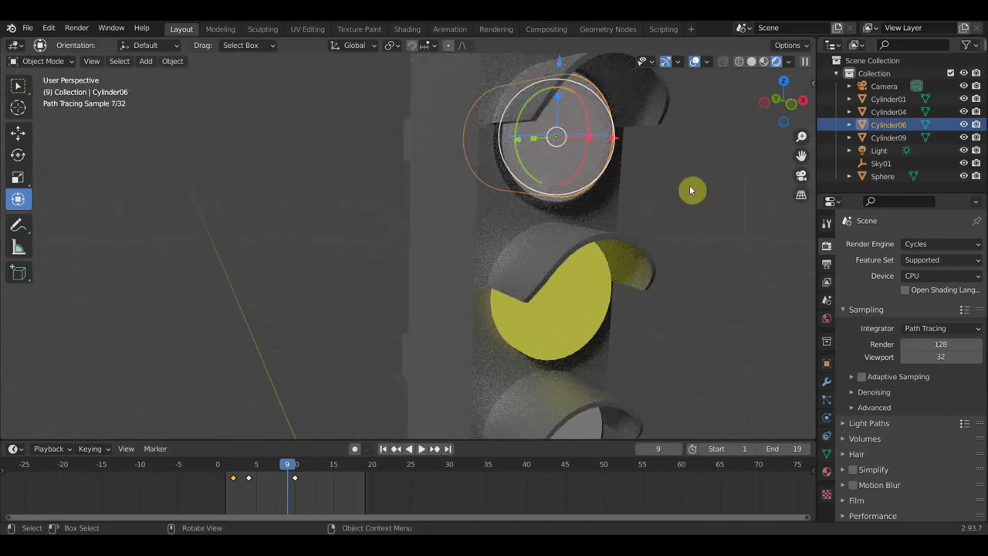
pyautogui.scroll(-1, 690, 186)
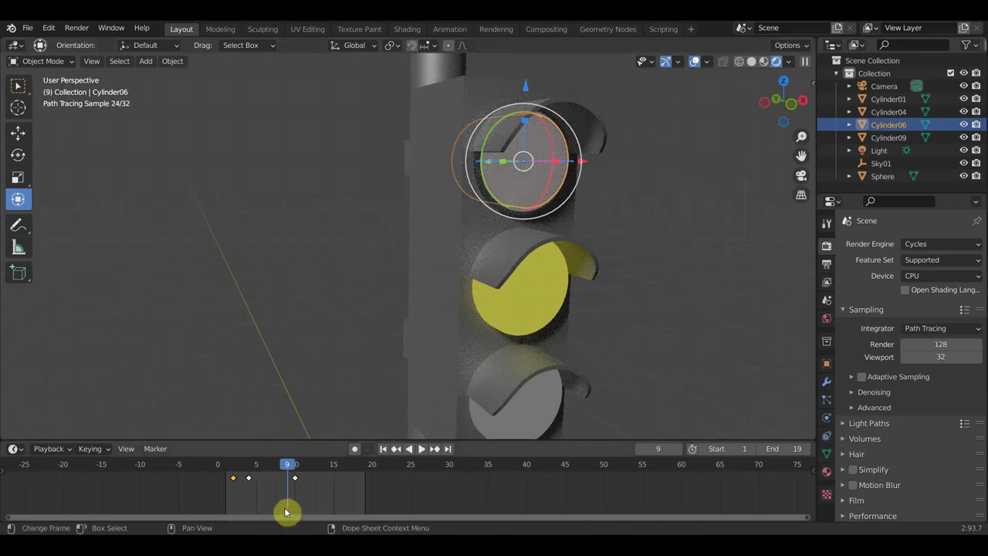
pyautogui.click(530, 190)
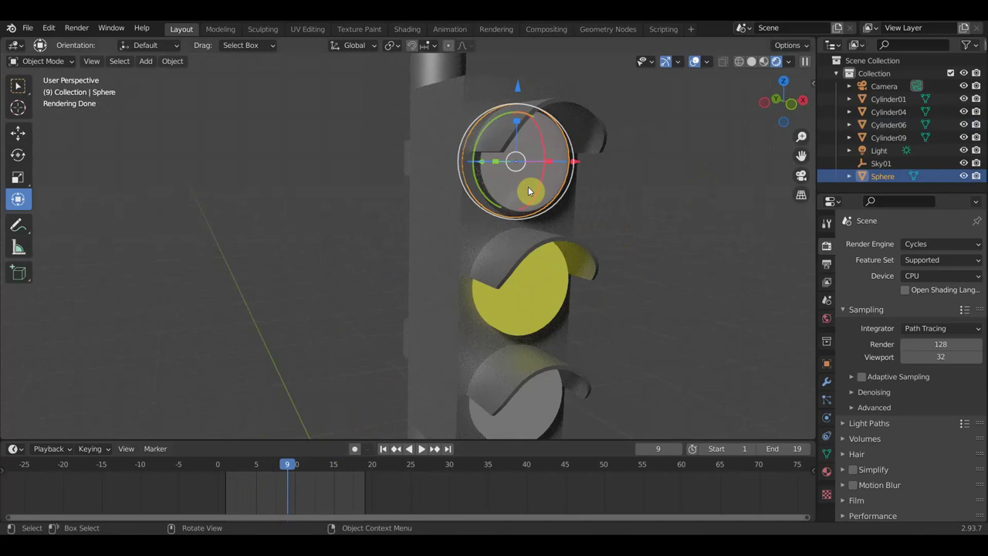
# Remove Material.012 from the sphere and set the render engine to Eevee
pyautogui.click(402, 29)
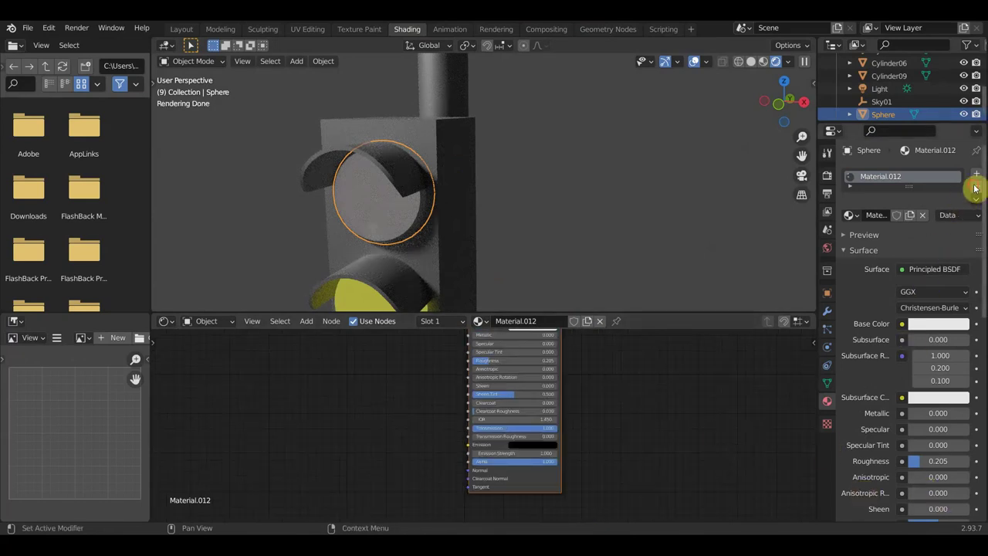
pyautogui.click(976, 187)
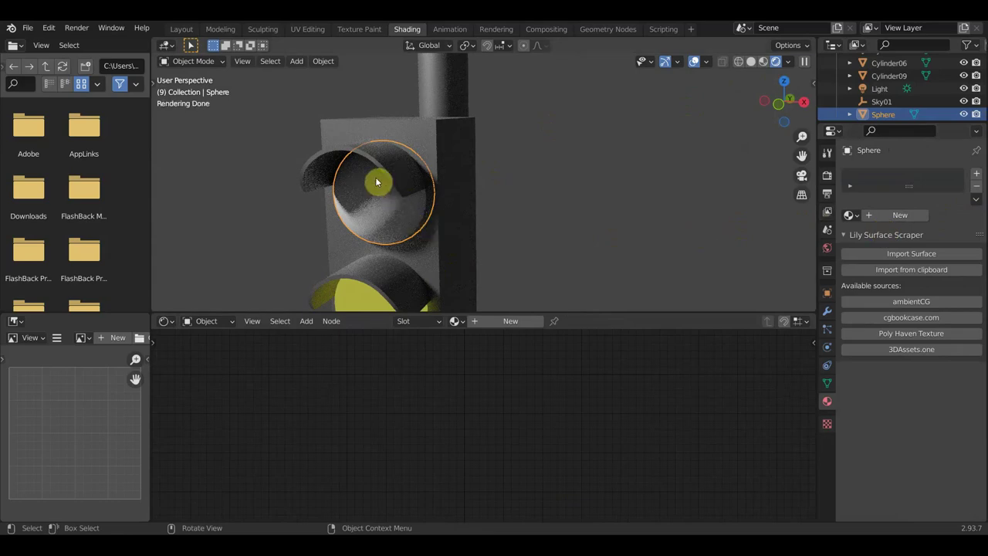
pyautogui.click(182, 30)
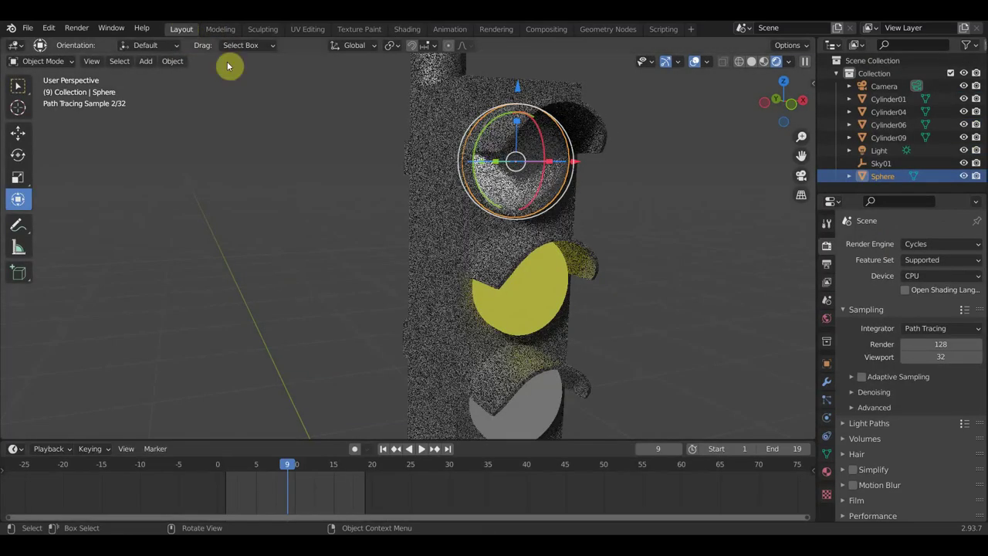
pyautogui.moveTo(739, 192); pyautogui.dragTo(659, 222, button='middle')
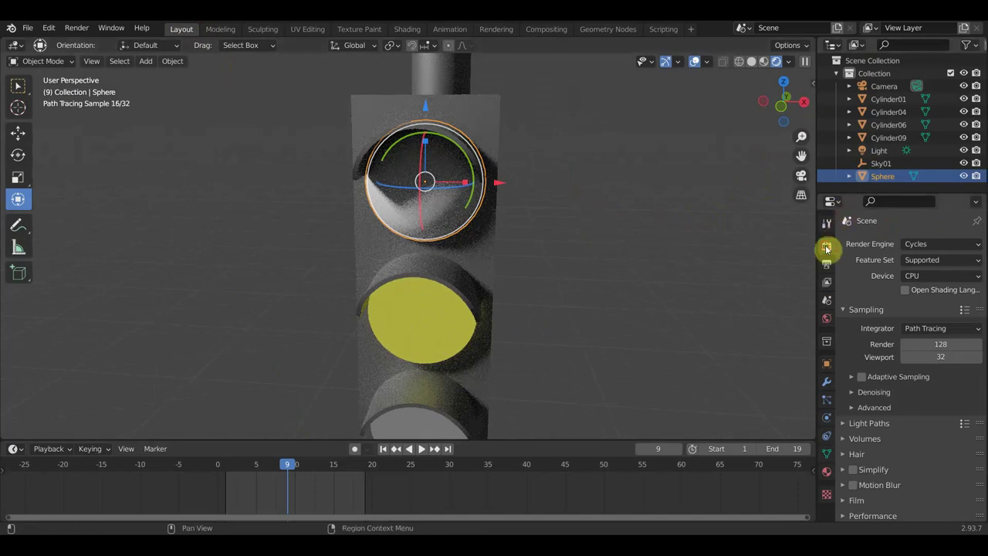
pyautogui.click(929, 246)
pyautogui.click(927, 259)
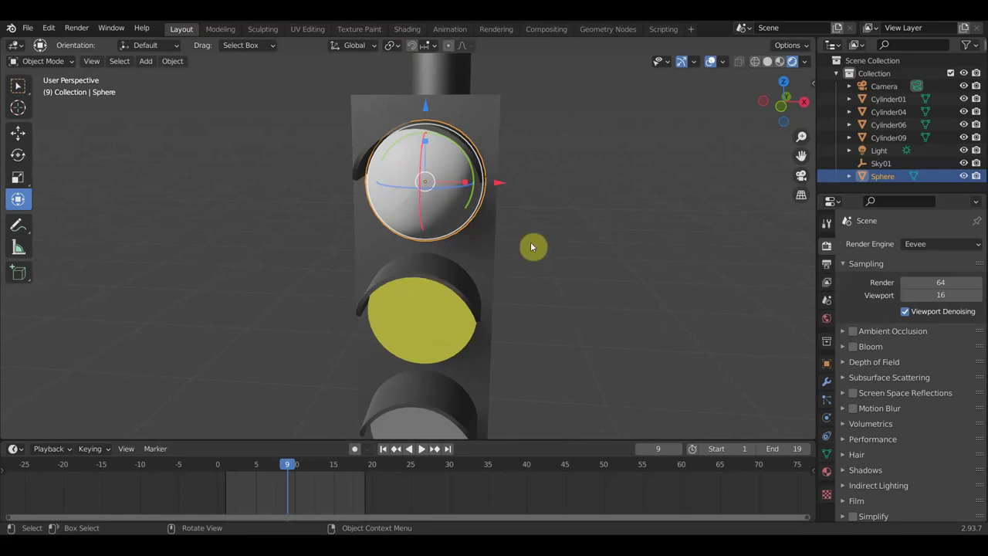
# Give the Sphere a new Material.013 and view it in the Shading workspace
pyautogui.click(827, 472)
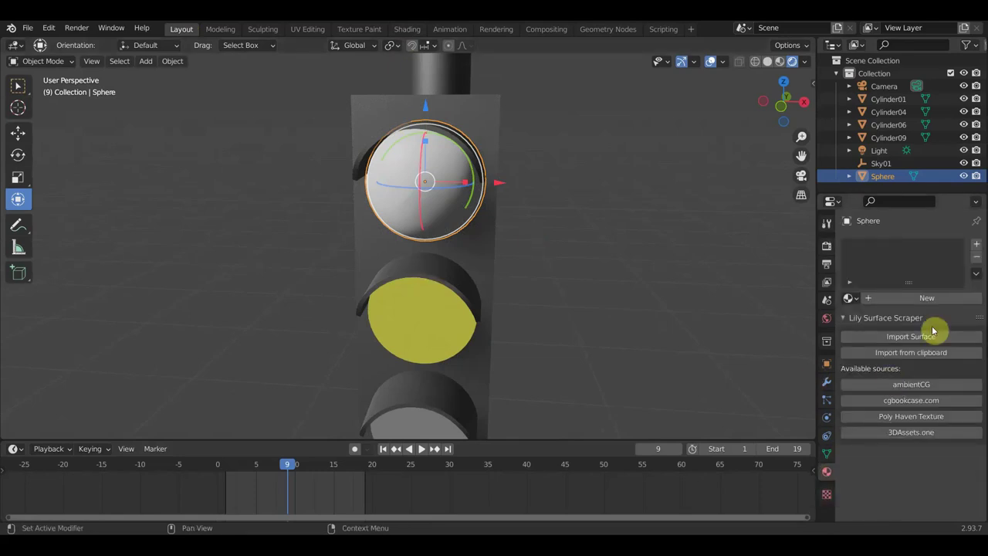
pyautogui.click(936, 304)
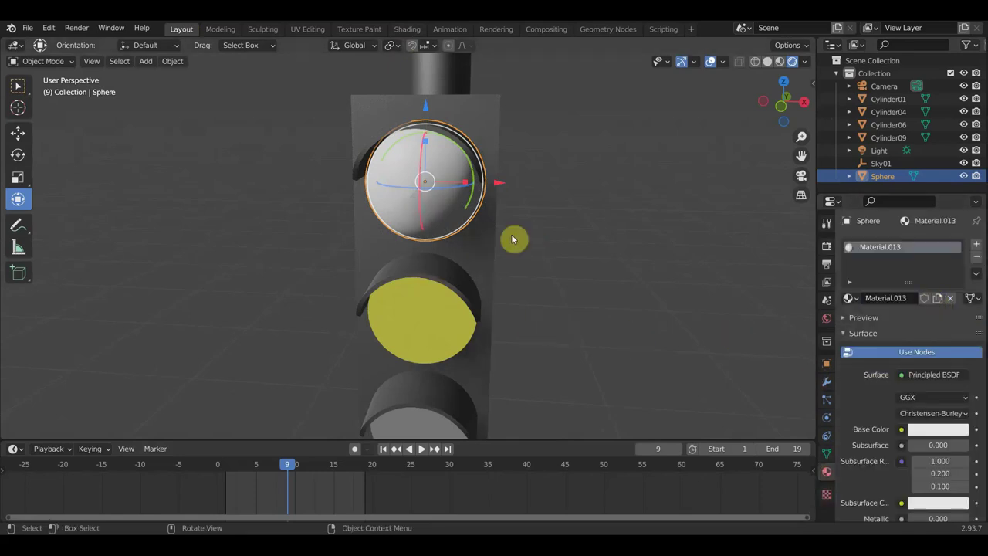
pyautogui.click(407, 31)
pyautogui.scroll(-2, 547, 392)
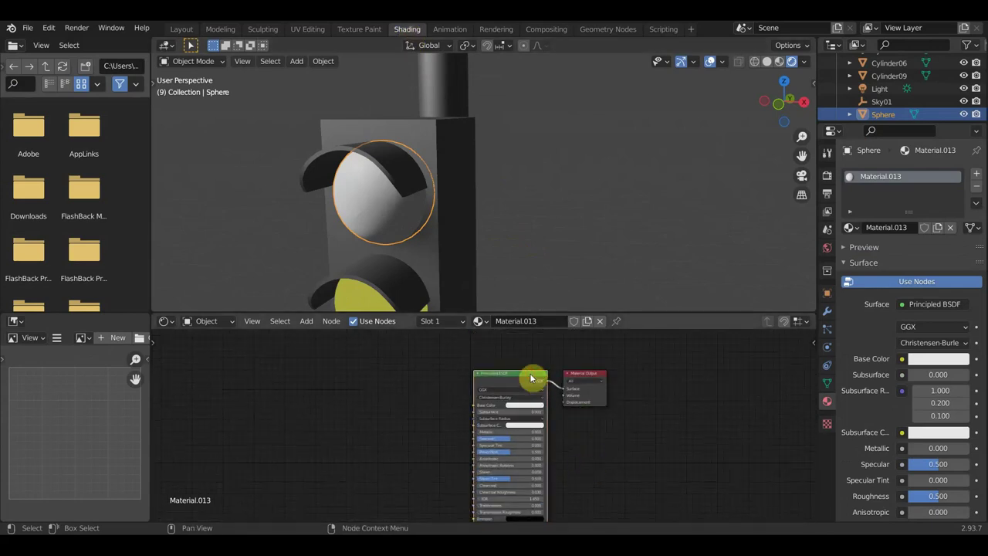
# Replace the Principled BSDF with a Glass BSDF node wired to Material Output Surface
pyautogui.press('x')
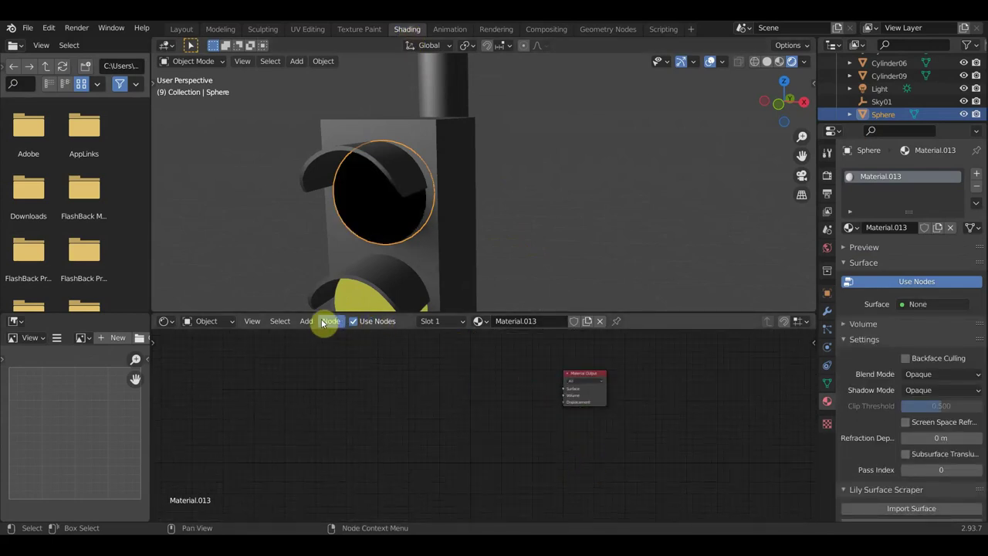
pyautogui.click(306, 321)
pyautogui.moveTo(328, 354)
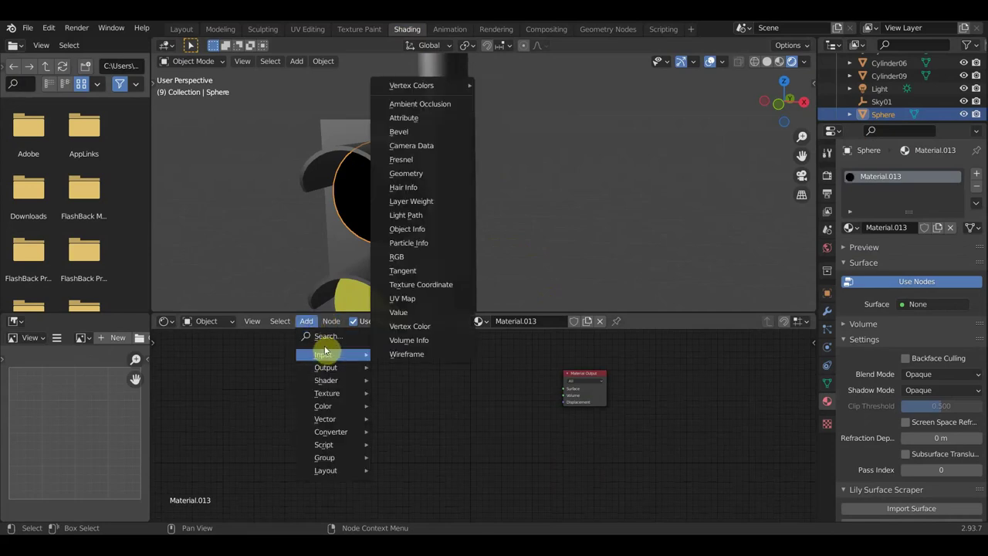
pyautogui.click(324, 336)
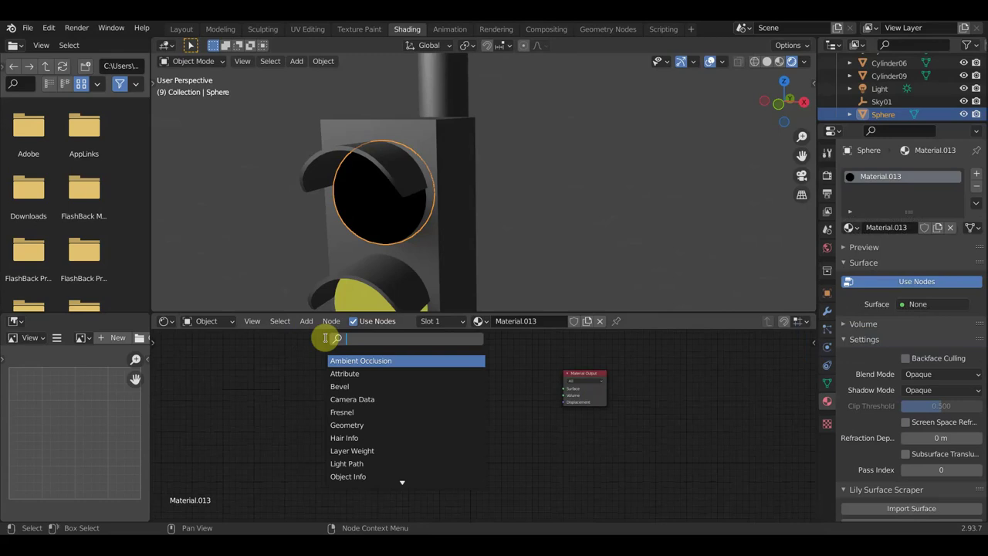
pyautogui.write('gl')
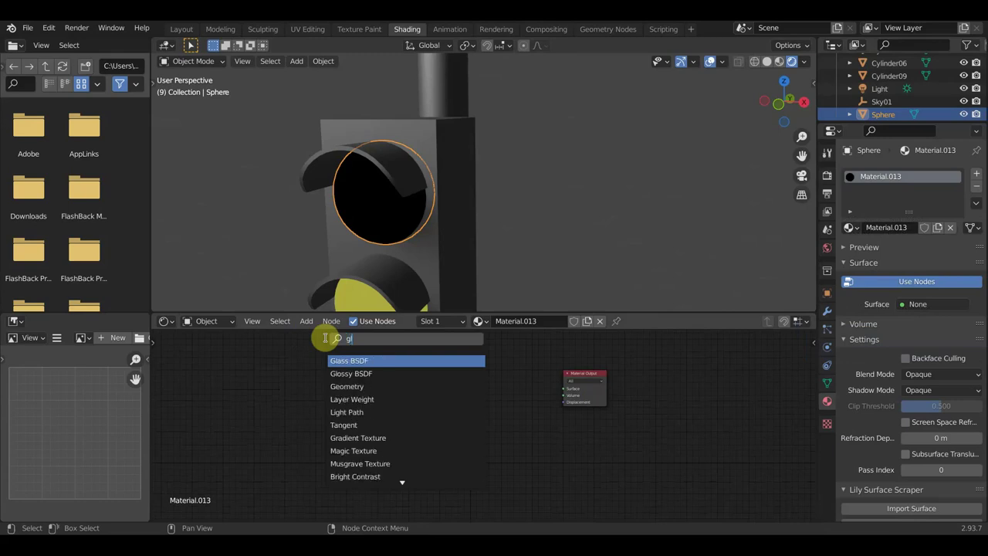
pyautogui.click(355, 365)
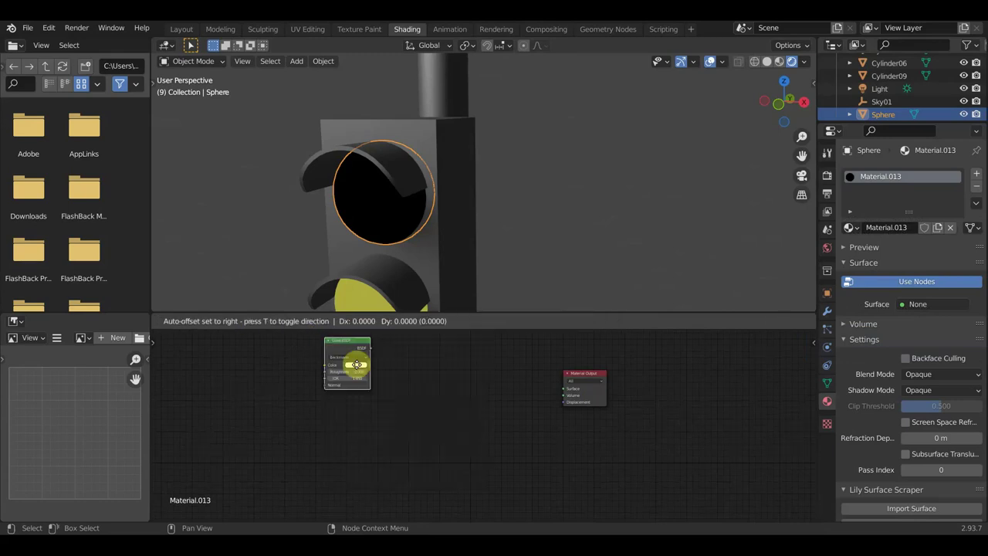
pyautogui.click(633, 445)
pyautogui.scroll(2, 626, 448)
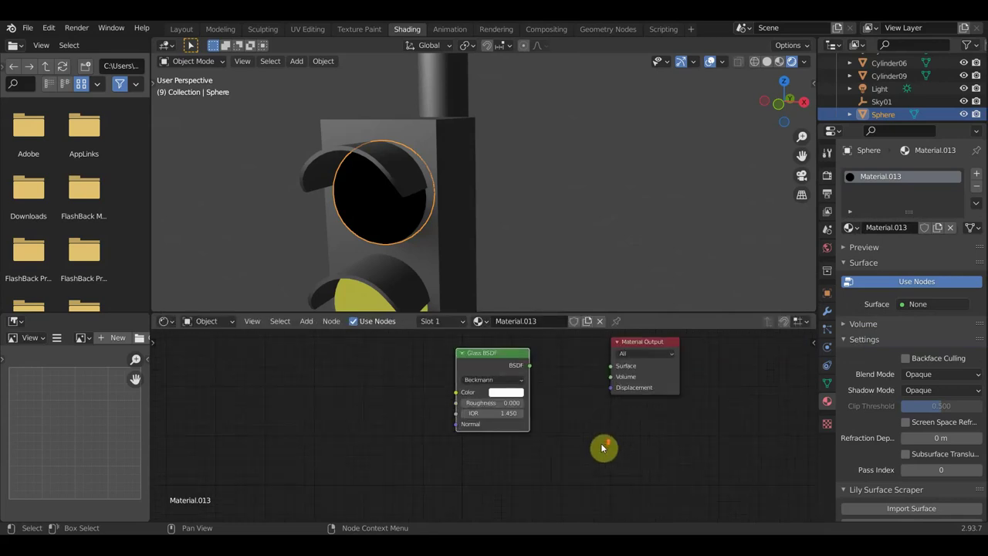
pyautogui.scroll(1, 571, 441)
pyautogui.moveTo(448, 409)
pyautogui.mouseDown()
pyautogui.moveTo(530, 421)
pyautogui.moveTo(541, 412)
pyautogui.mouseUp()
# Set the Glass BSDF roughness to about 0.154 and return to the Layout workspace
pyautogui.scroll(2, 468, 445)
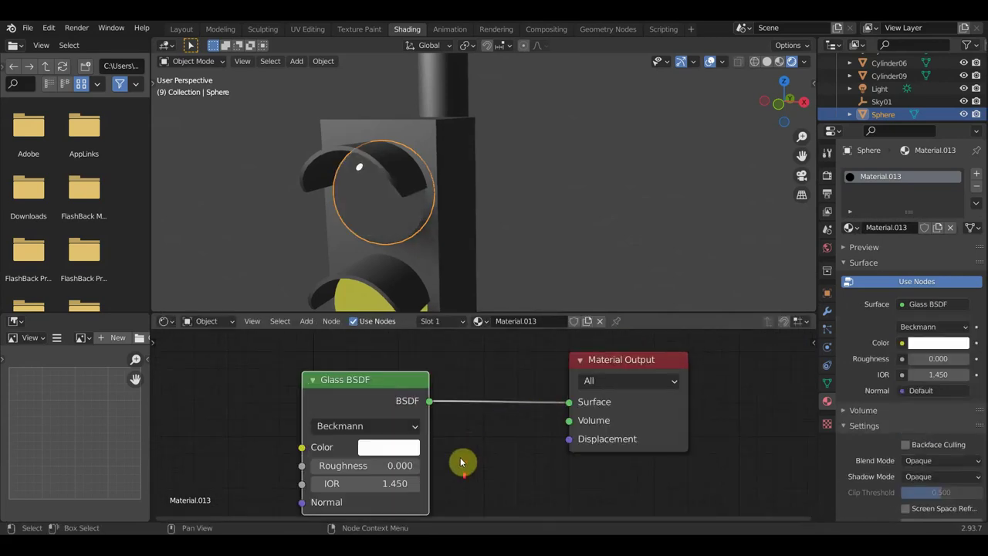
pyautogui.scroll(1, 461, 459)
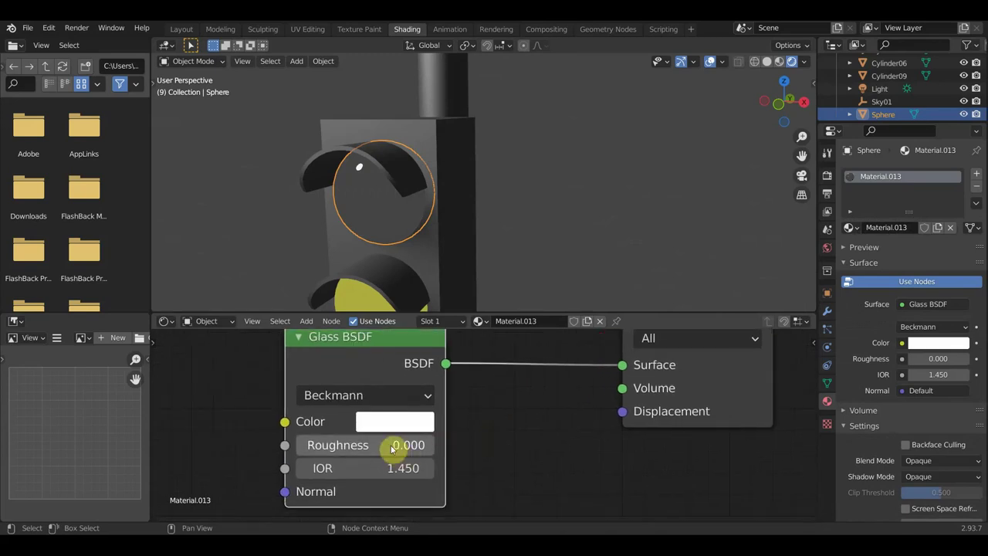
pyautogui.moveTo(393, 448); pyautogui.dragTo(379, 448)
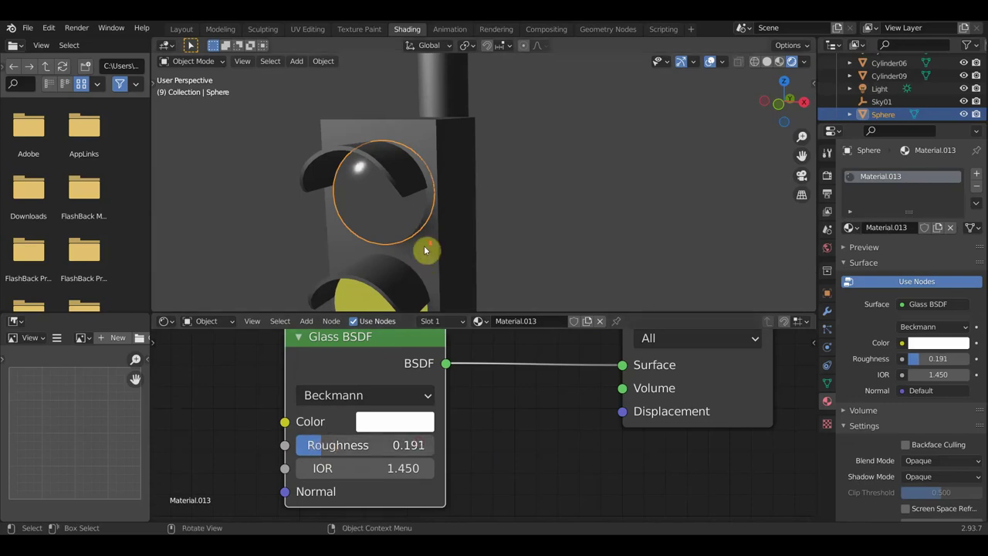
pyautogui.moveTo(426, 249); pyautogui.dragTo(788, 210, button='middle')
pyautogui.moveTo(789, 73); pyautogui.dragTo(553, 197)
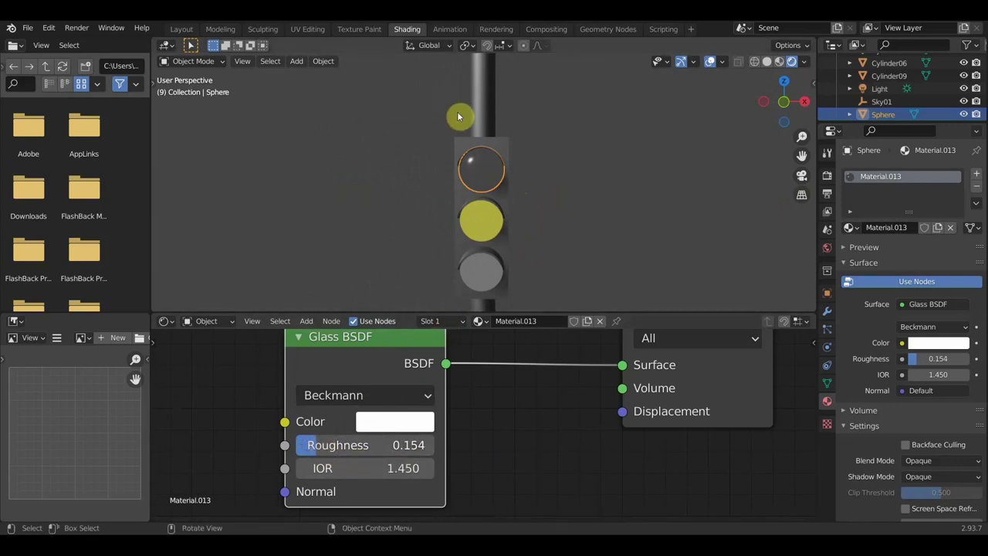
pyautogui.click(182, 31)
# Walk the camera view forward until it frames the traffic light's upper lamps
pyautogui.scroll(-5, 606, 261)
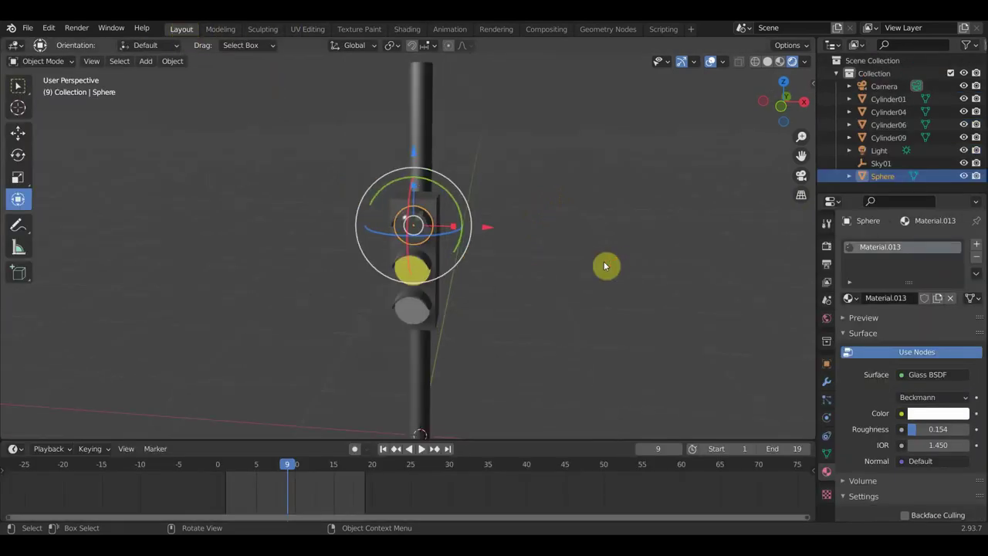
pyautogui.press('KP_0')
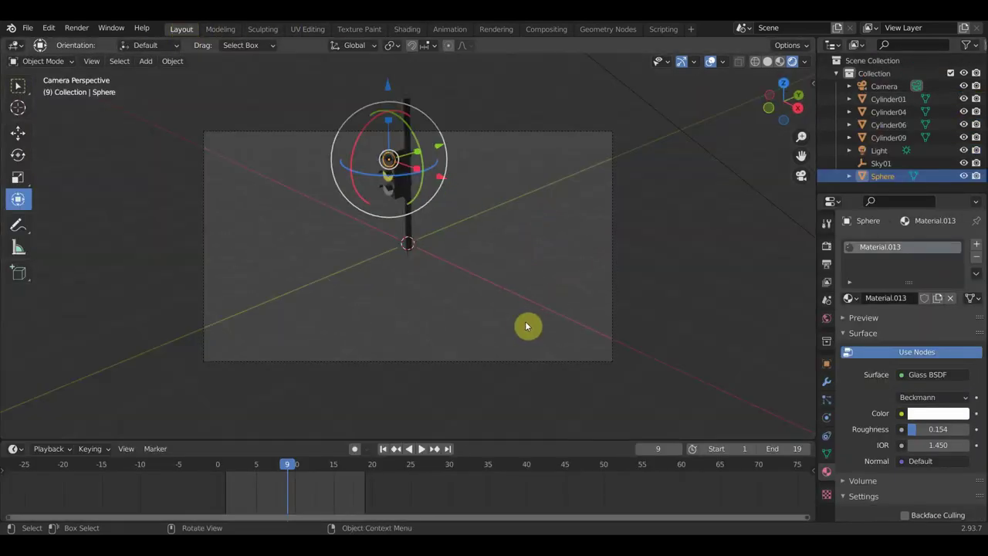
pyautogui.hotkey('shift', '`')
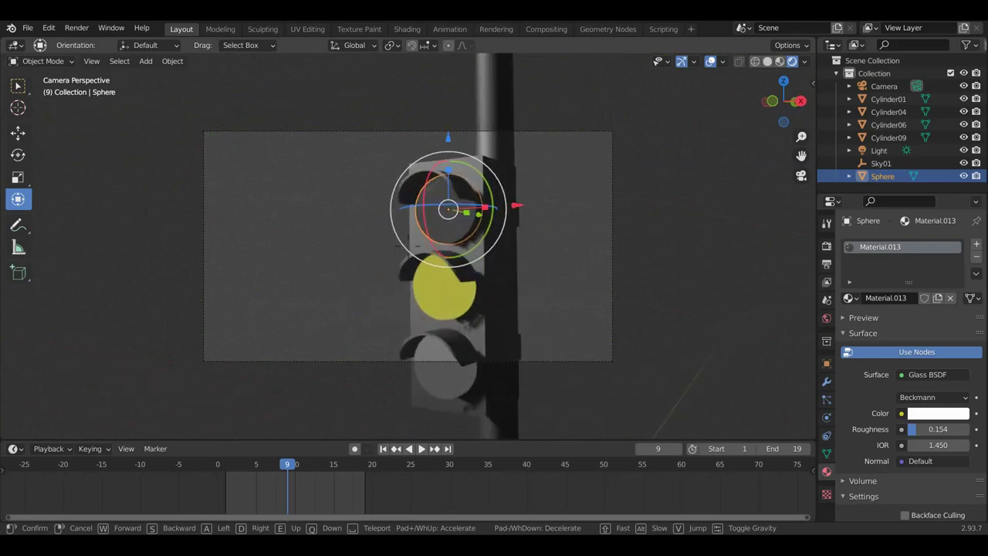
pyautogui.press('w')
pyautogui.click(412, 247)
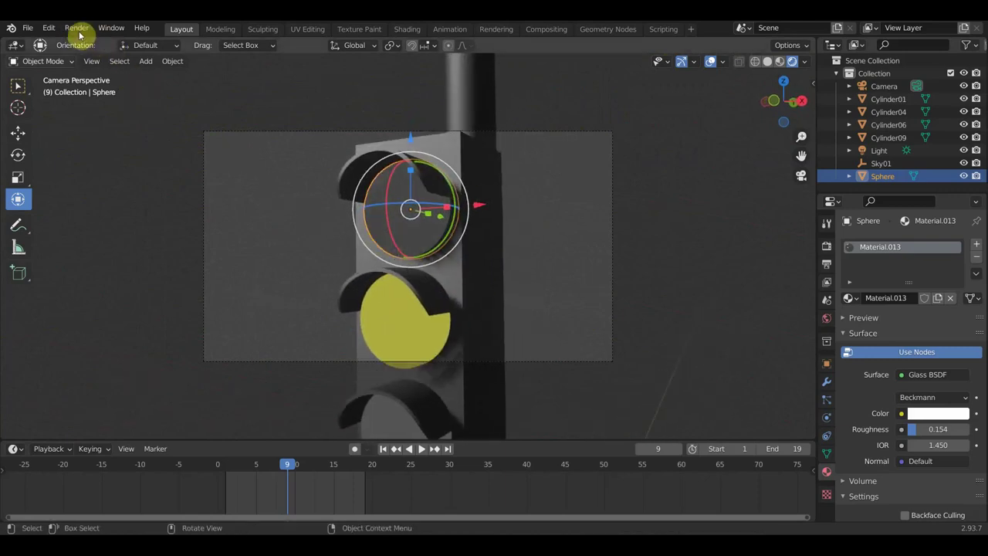
pyautogui.click(18, 86)
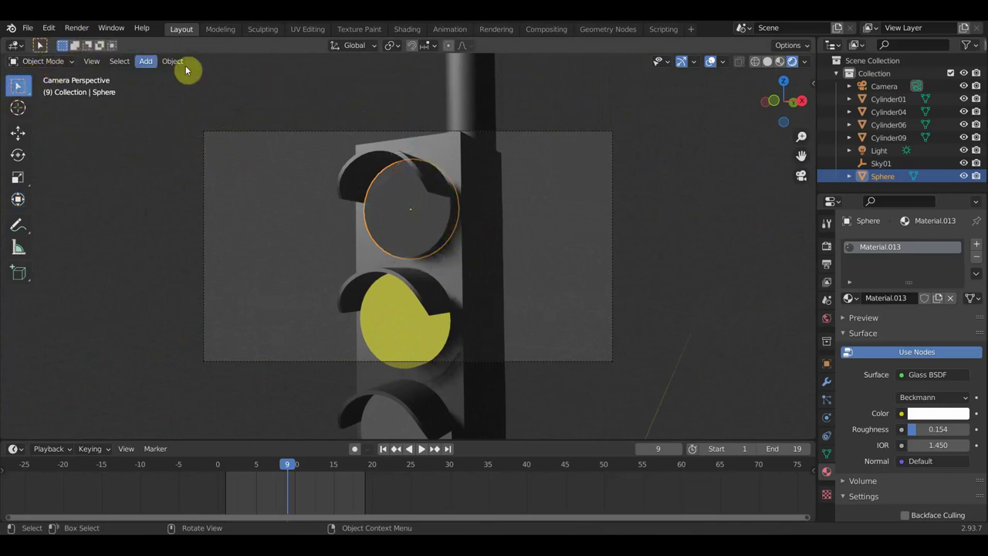
# Render frame 9 as a test image, then close the render window
pyautogui.click(78, 28)
pyautogui.click(99, 43)
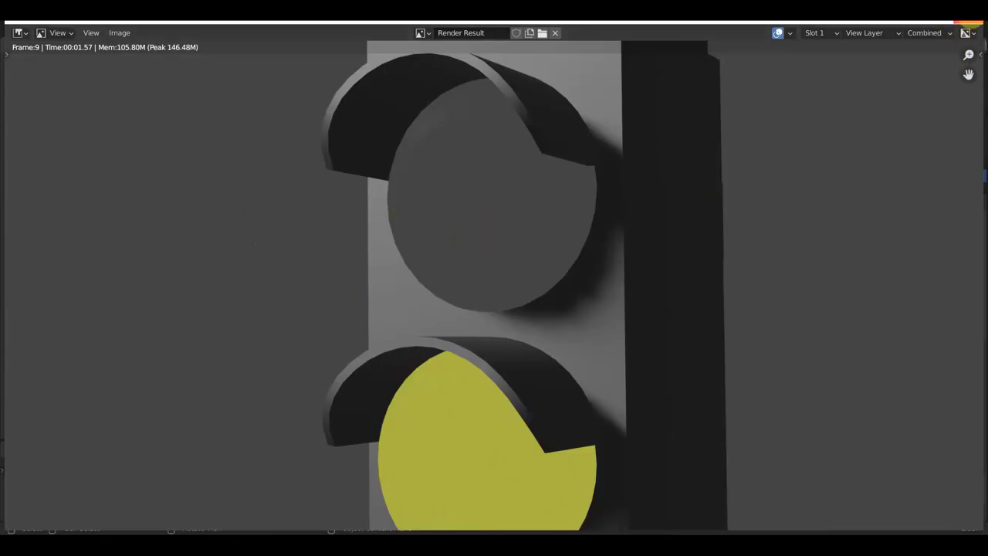
pyautogui.click(962, 31)
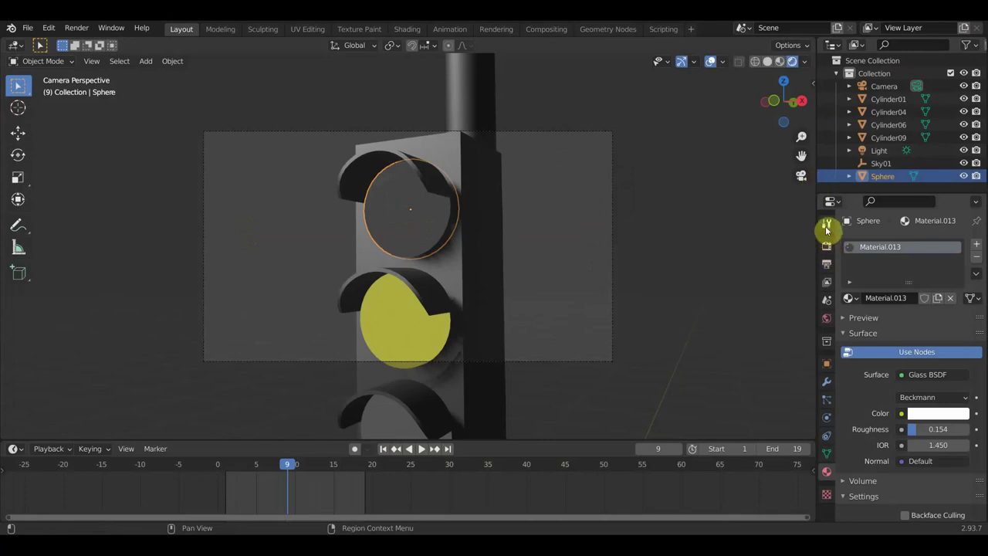
# Choose Cycles as the render engine in Render Properties and render frame 9 again
pyautogui.click(827, 223)
pyautogui.click(826, 244)
pyautogui.click(929, 243)
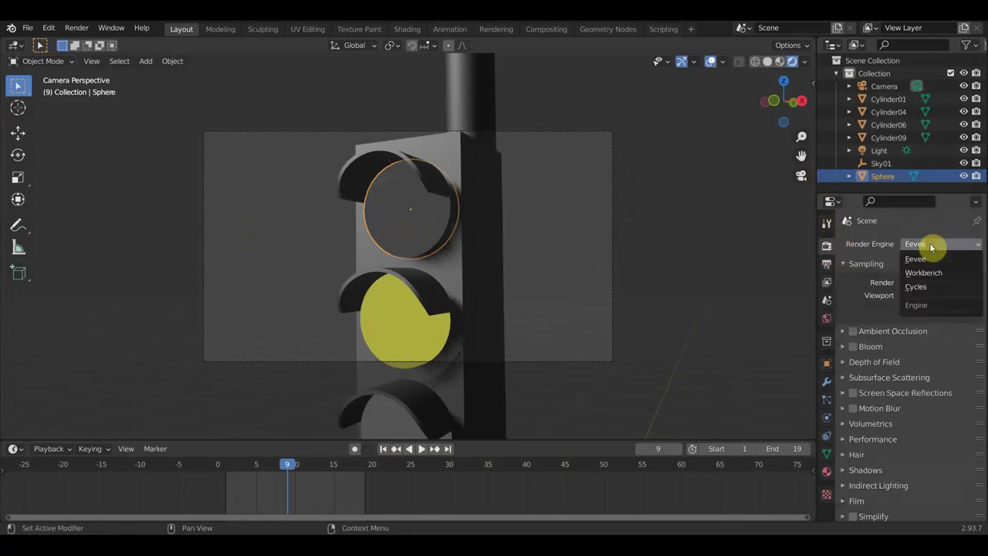
pyautogui.click(922, 287)
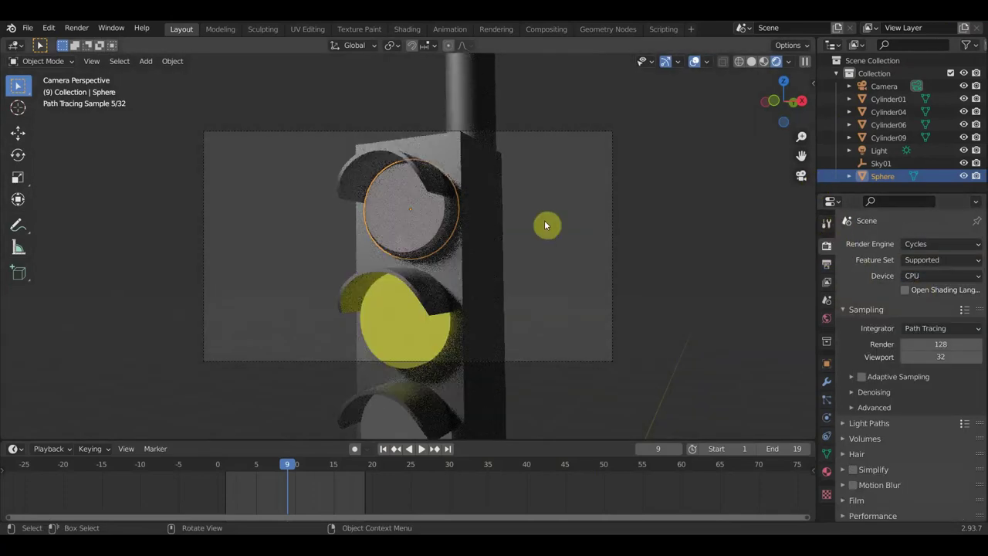
pyautogui.click(77, 29)
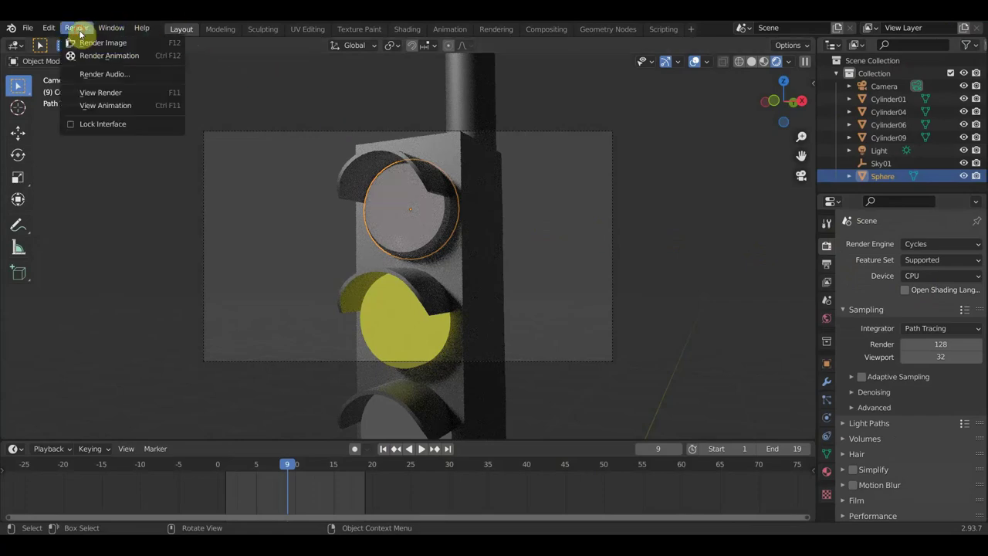
pyautogui.click(90, 43)
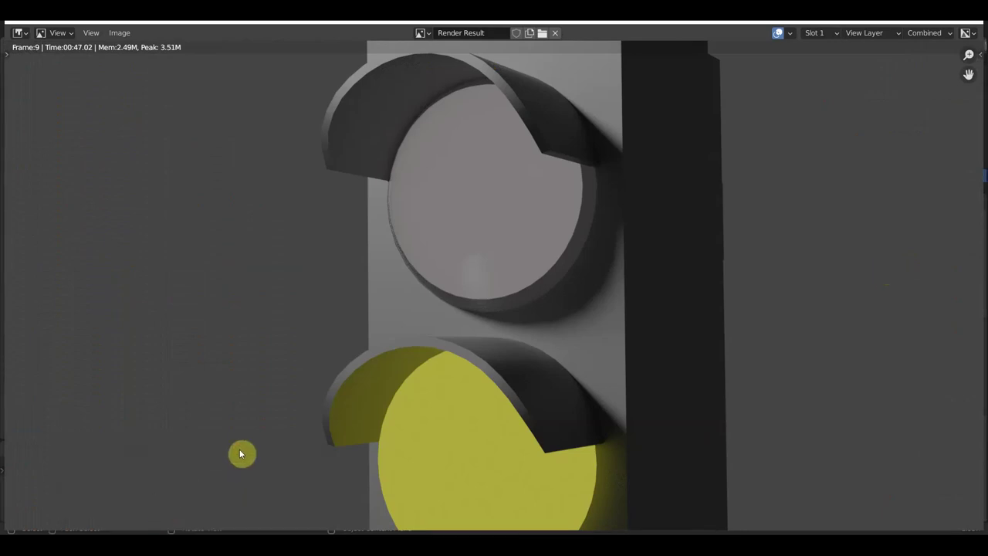
# Close the previous render and move the playhead to frame 3
pyautogui.click(914, 23)
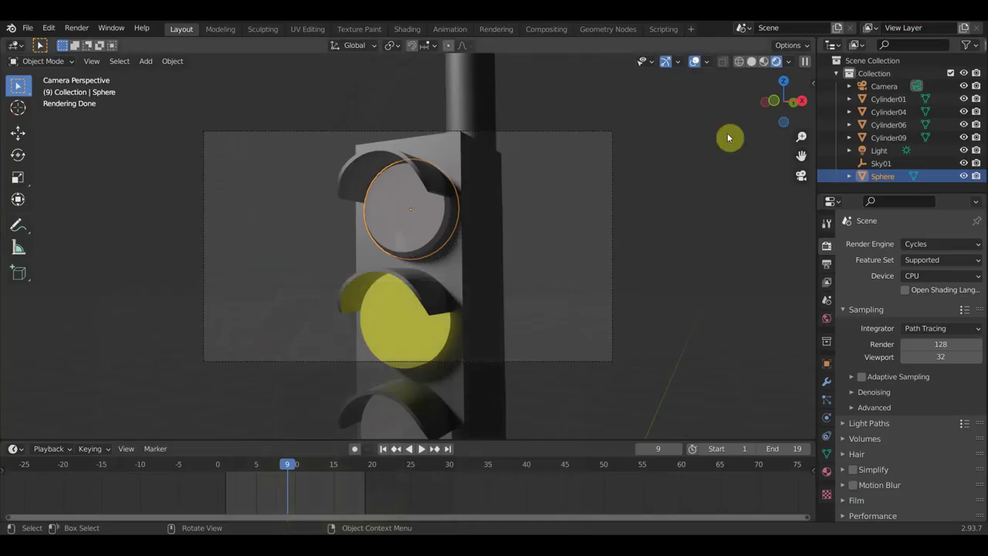
pyautogui.moveTo(236, 468); pyautogui.dragTo(241, 468)
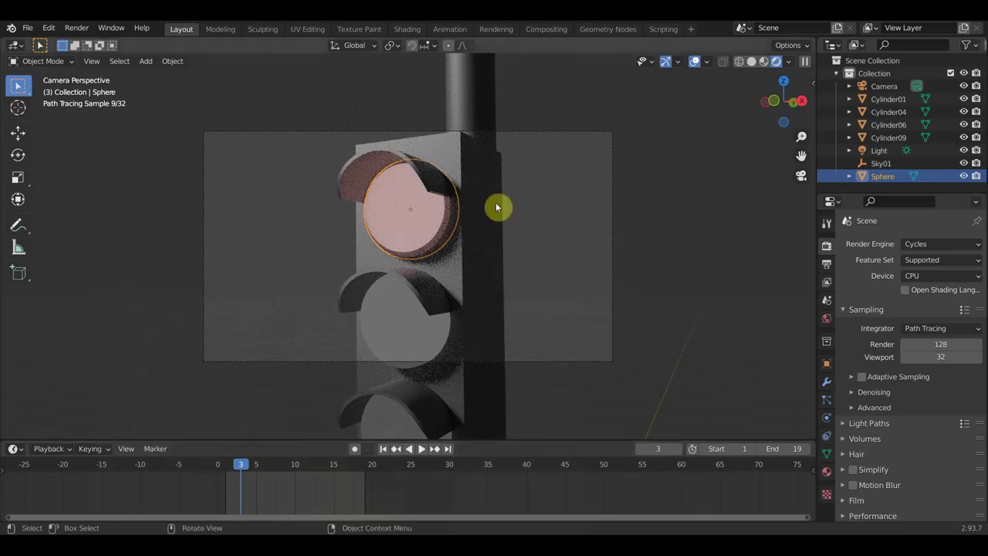
pyautogui.scroll(3, 517, 230)
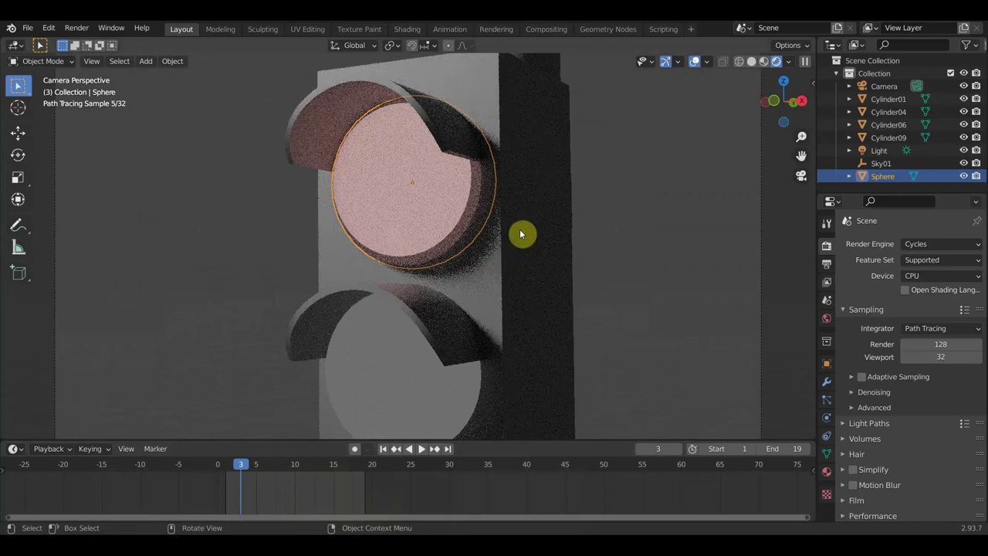
# Render frame 3 in Cycles and zoom the Render Result to inspect the red lamp
pyautogui.click(74, 29)
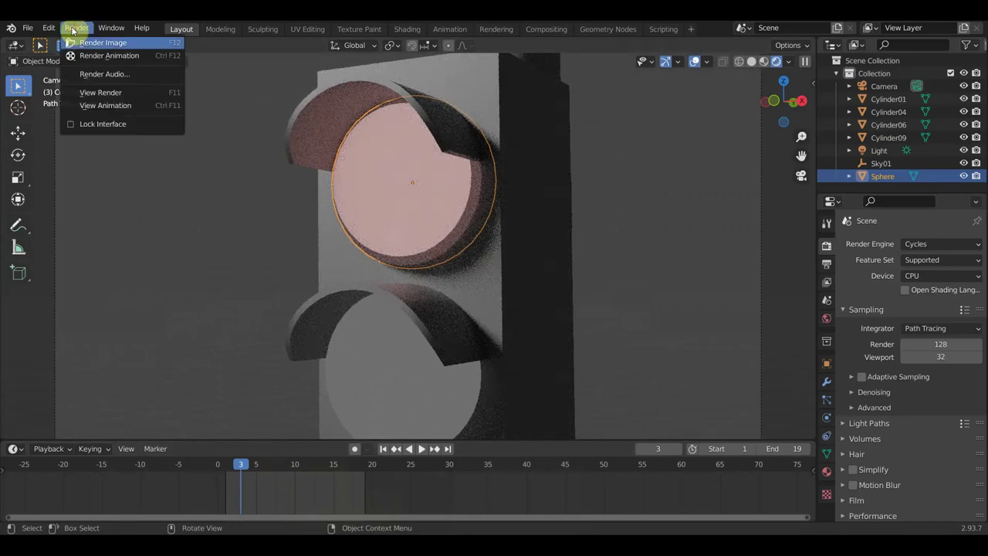
pyautogui.click(87, 42)
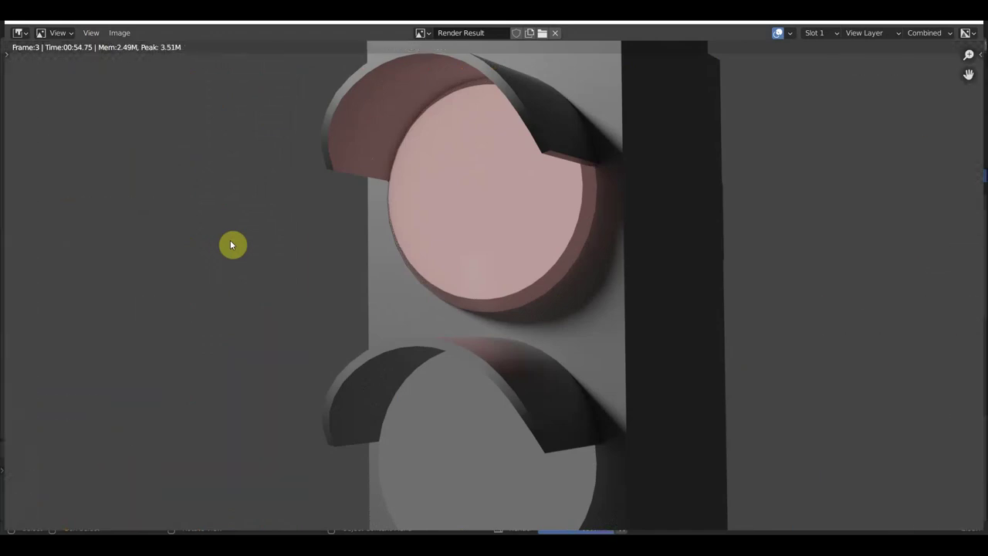
pyautogui.scroll(-3, 337, 270)
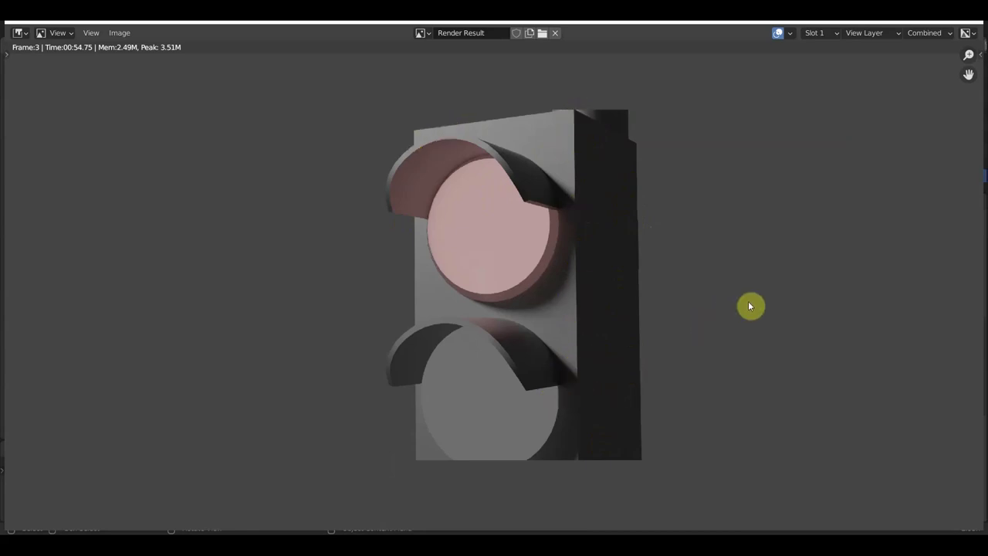
pyautogui.scroll(2, 769, 311)
pyautogui.scroll(-1, 764, 312)
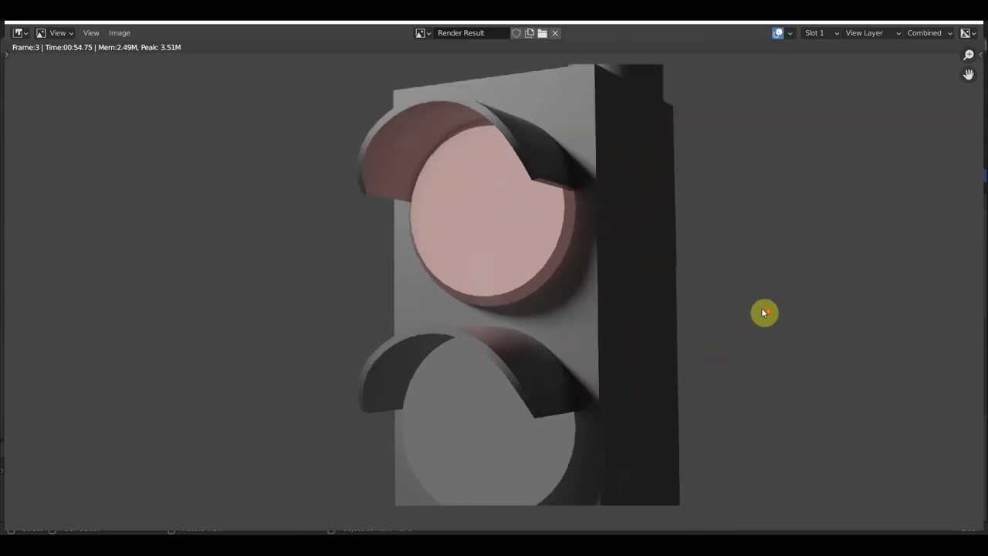